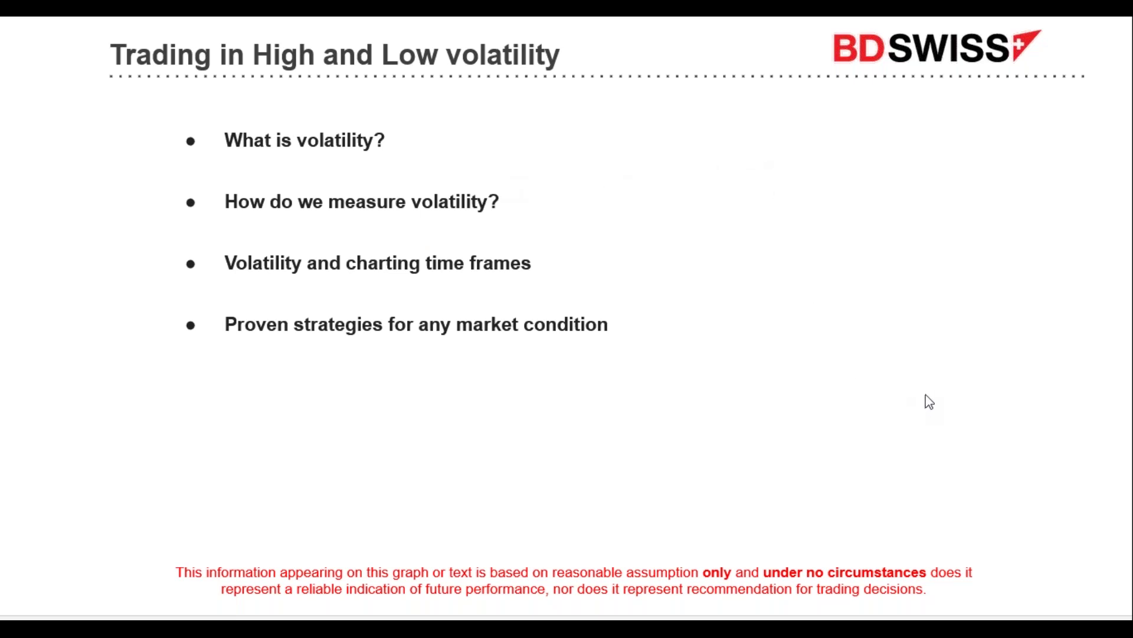
- Leave the slides and open the bookmarked DXY chart on TradingView in a new maximized Firefox window
key("alt+Tab")
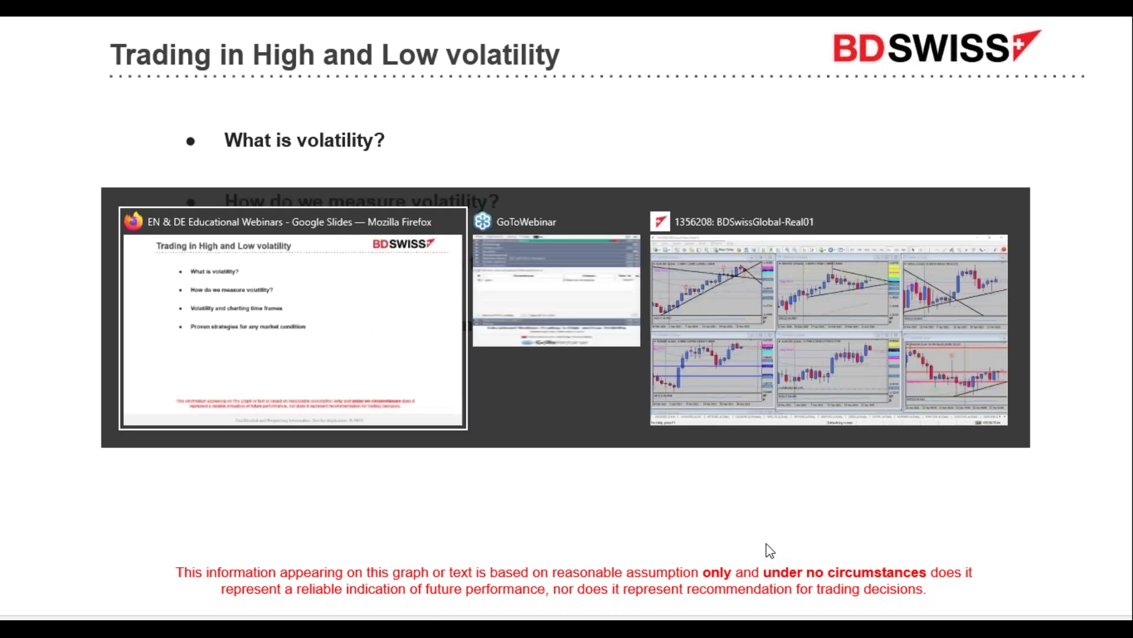
key("alt+Tab")
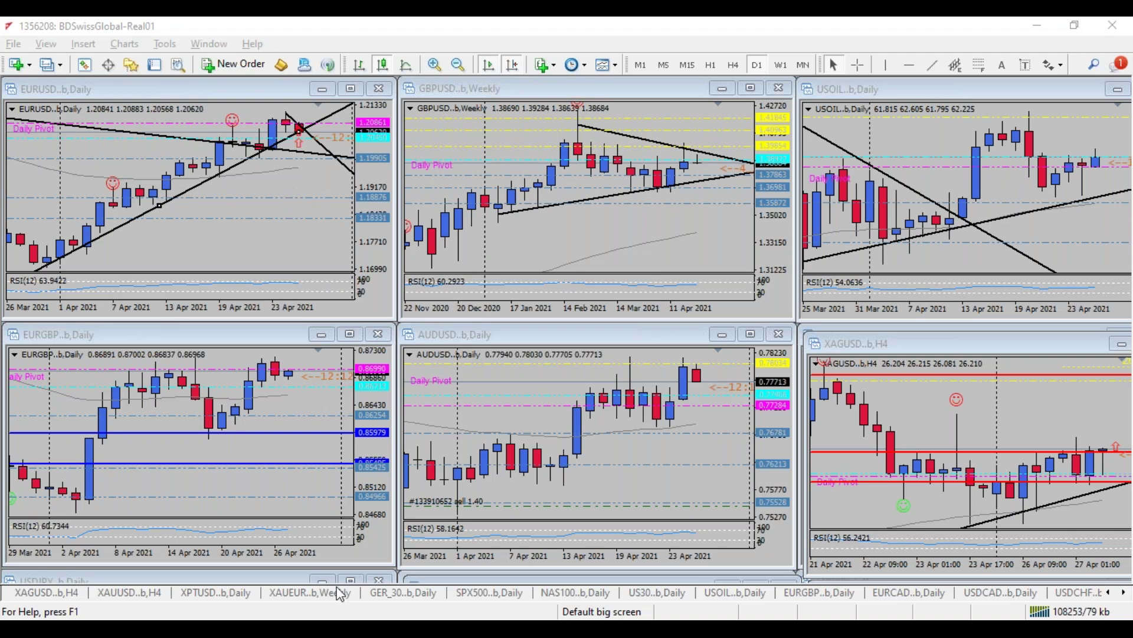
mouse_move(372, 627)
left_click(449, 575)
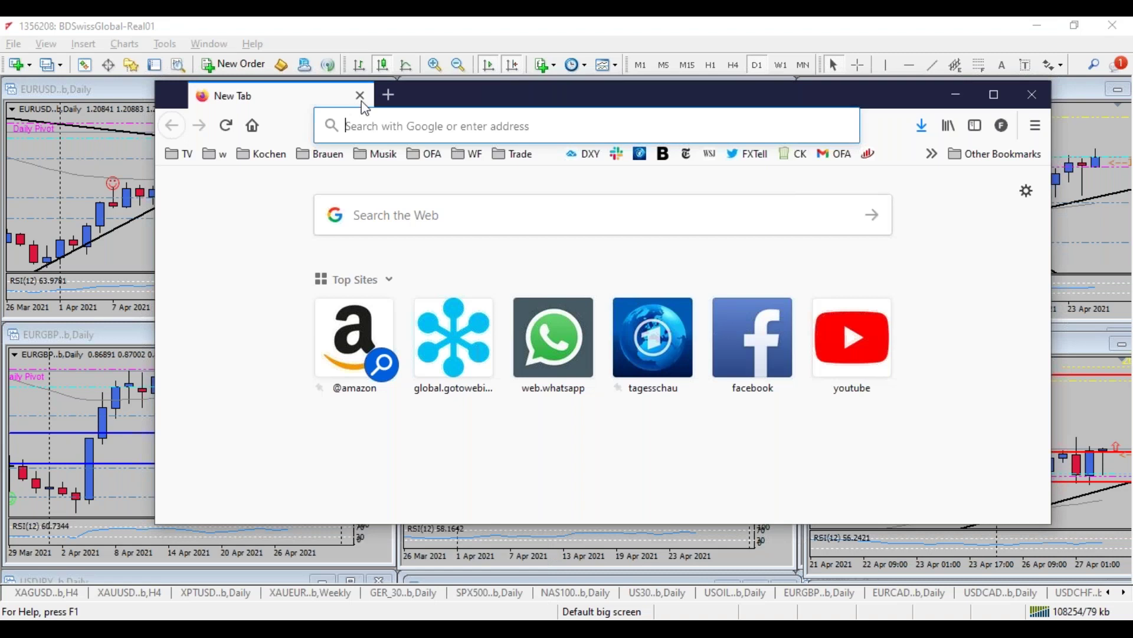
double_click(457, 104)
left_click(484, 89)
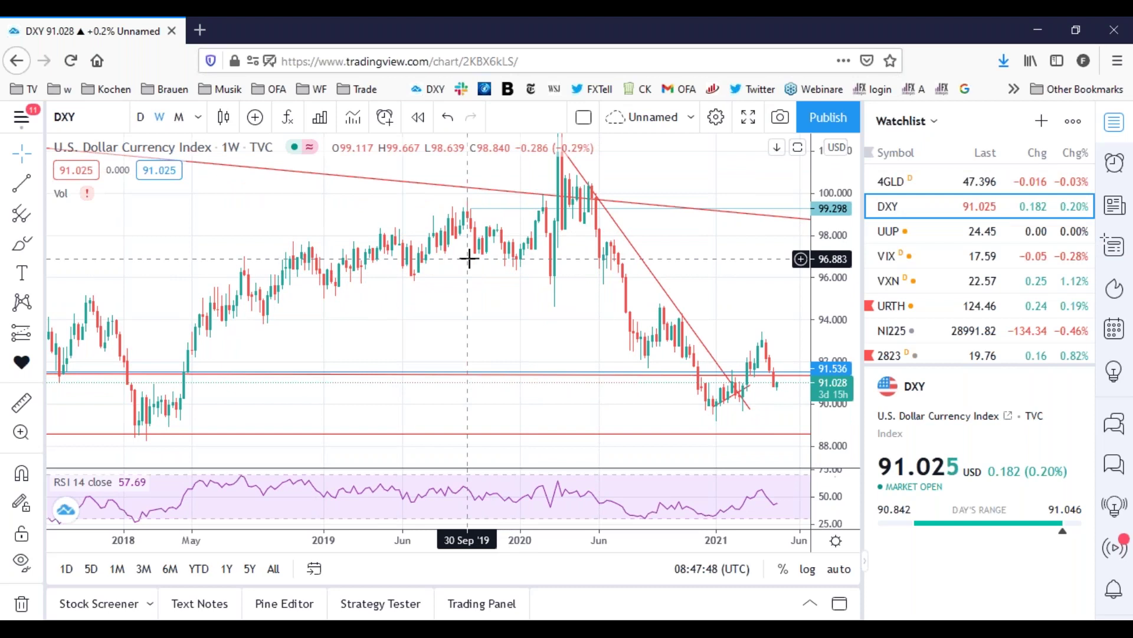
- Look through the symbols in the TradingView watchlist beside the DXY chart
scroll(982, 301, "down", 3)
scroll(981, 313, "up", 1)
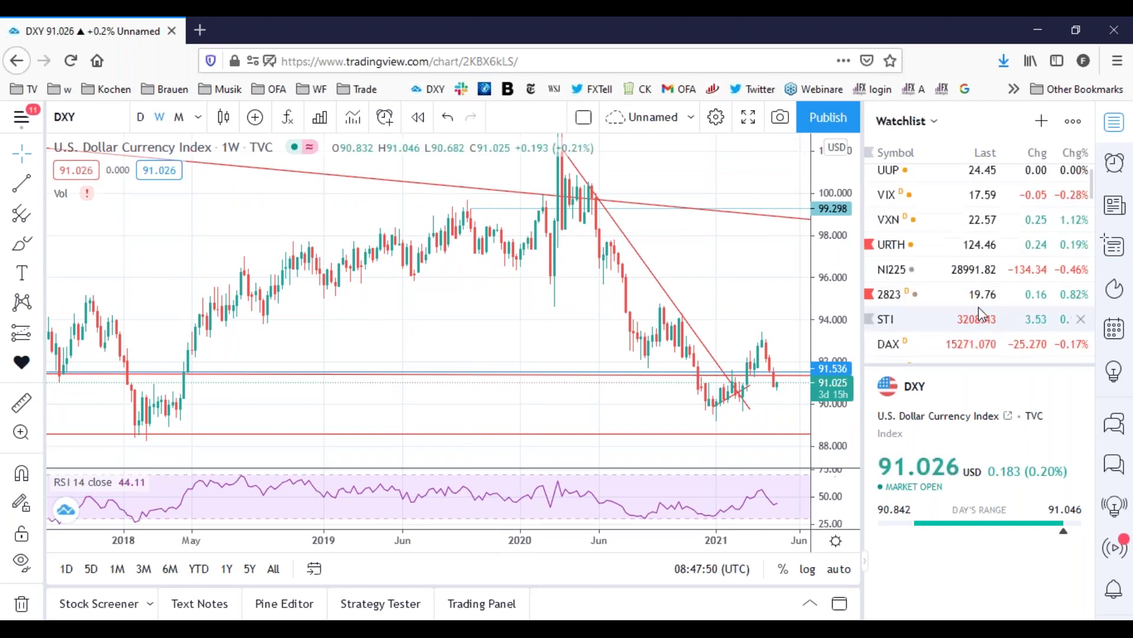
scroll(982, 313, "up", 2)
- Switch back through the slides to the MetaTrader 4 charts and maximize the EURUSD daily chart
key("alt+Tab")
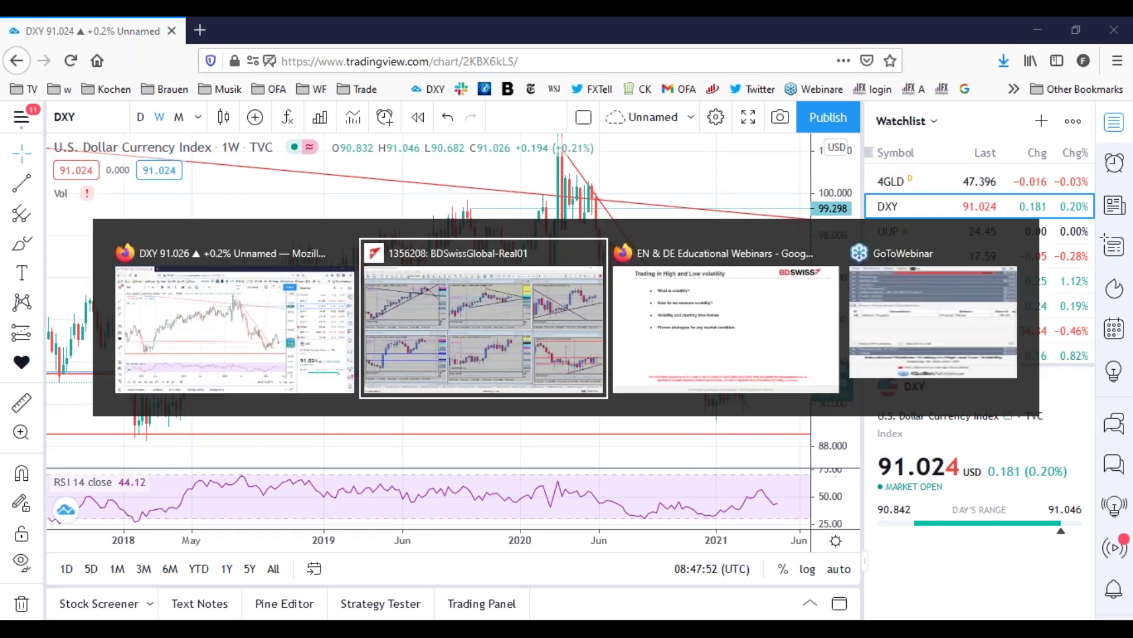
key("alt+Tab")
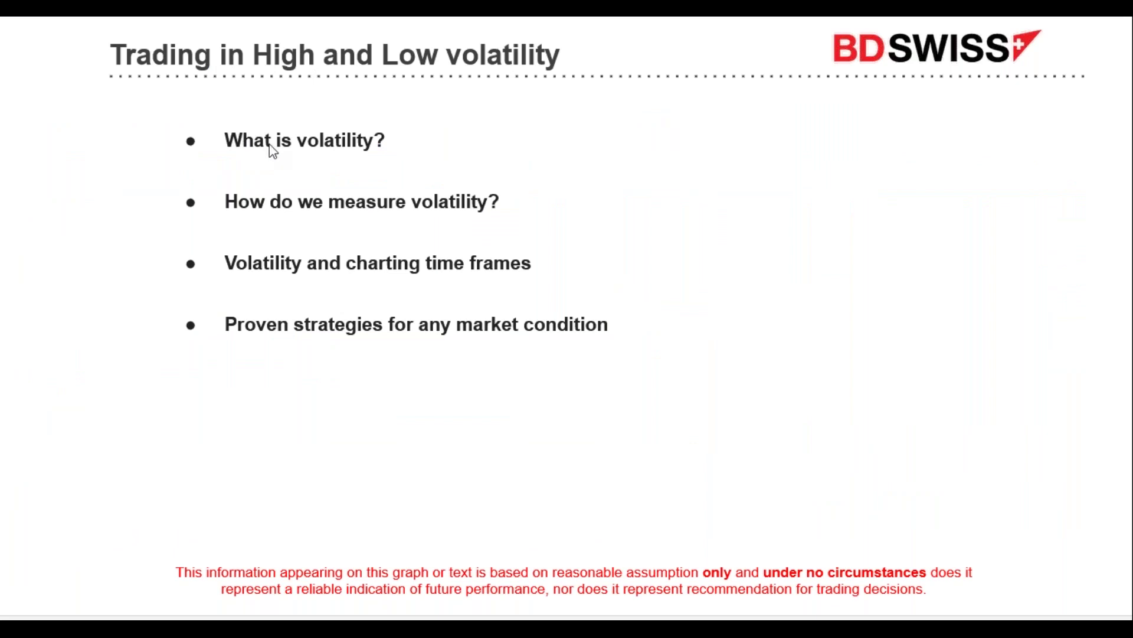
key("alt+Tab")
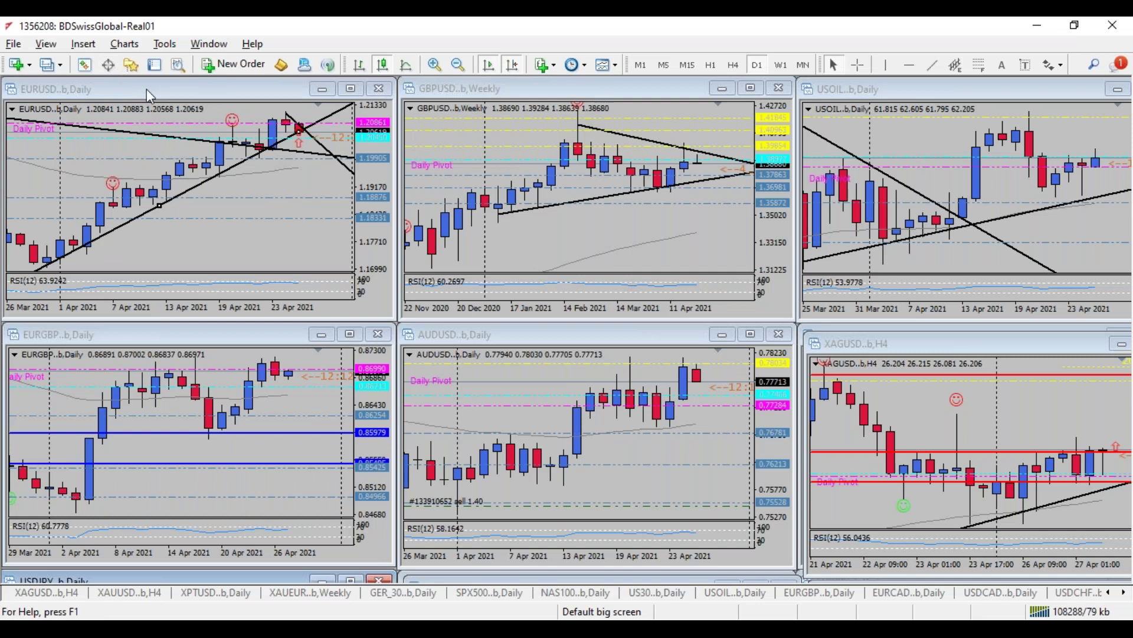
double_click(146, 88)
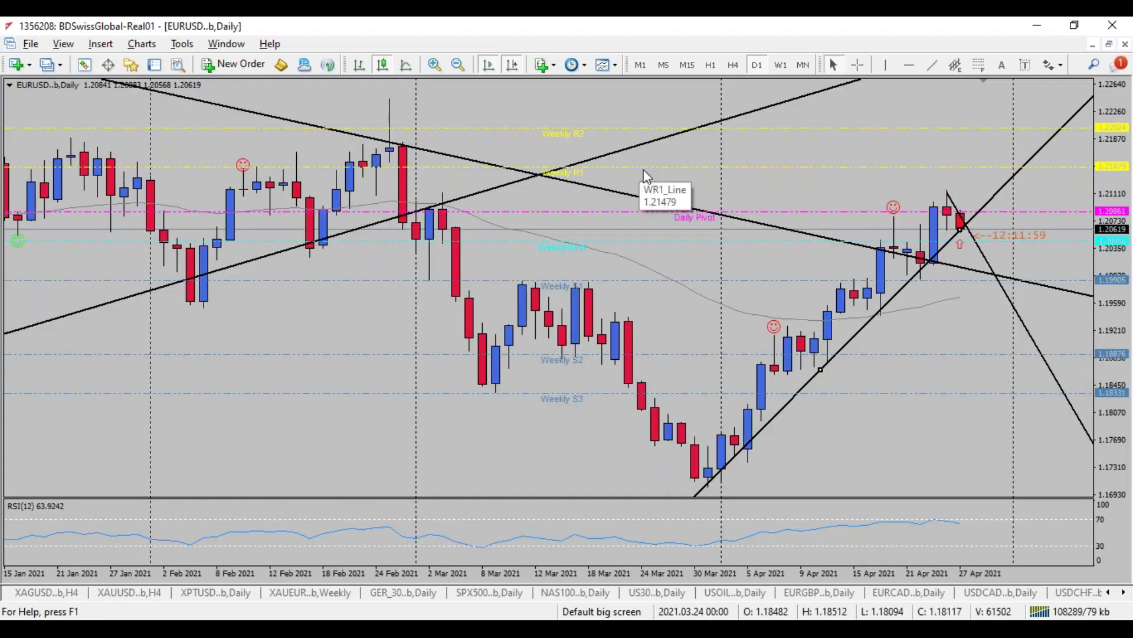
- Apply a saved template to the EURUSD chart and switch it to the H1 timeframe, zoomed out
right_click(779, 145)
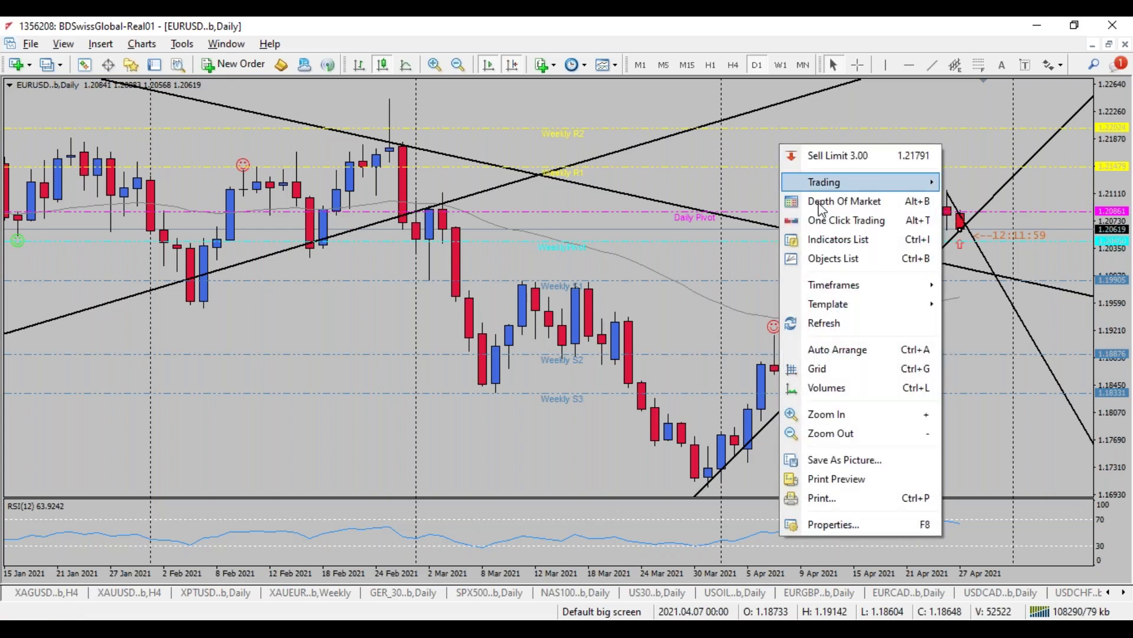
mouse_move(856, 303)
left_click(1004, 366)
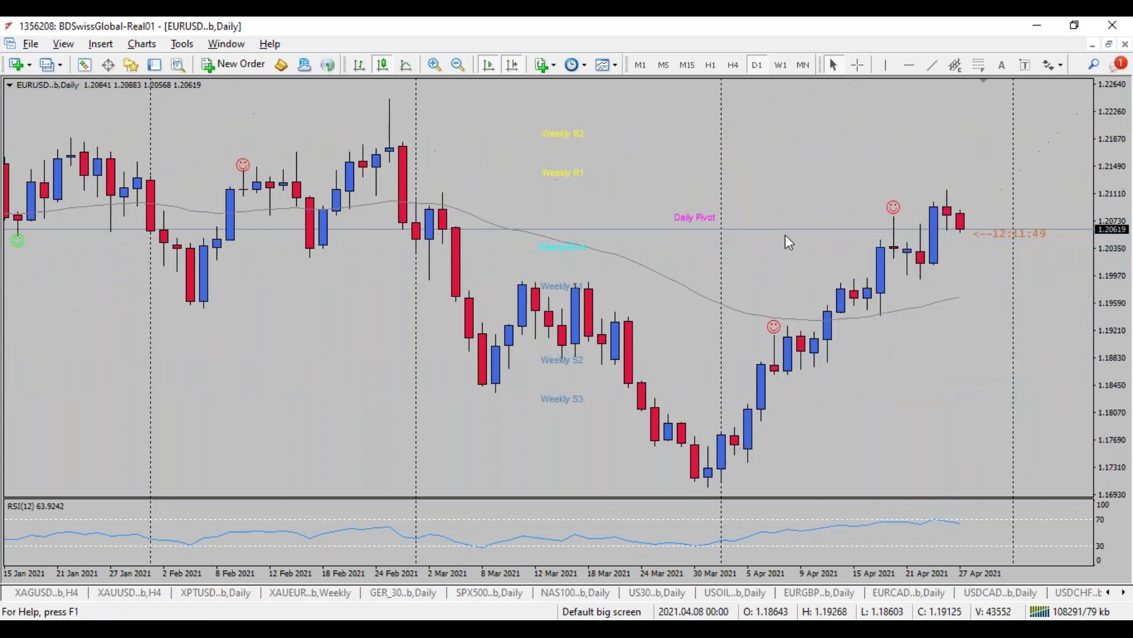
left_click(712, 66)
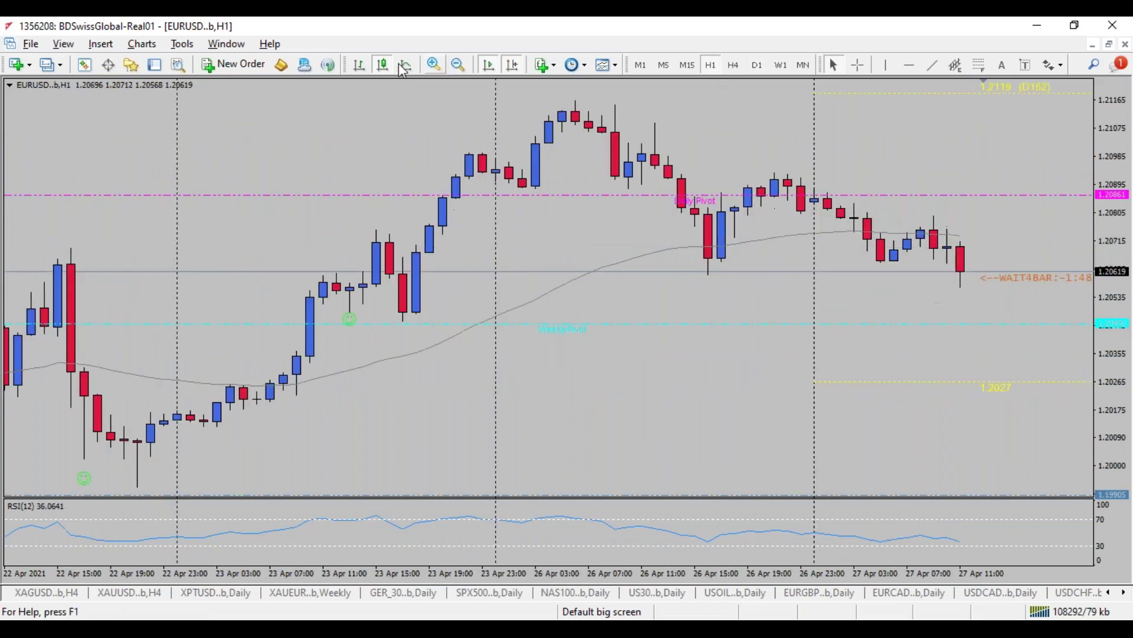
left_click(458, 64)
left_click(459, 64)
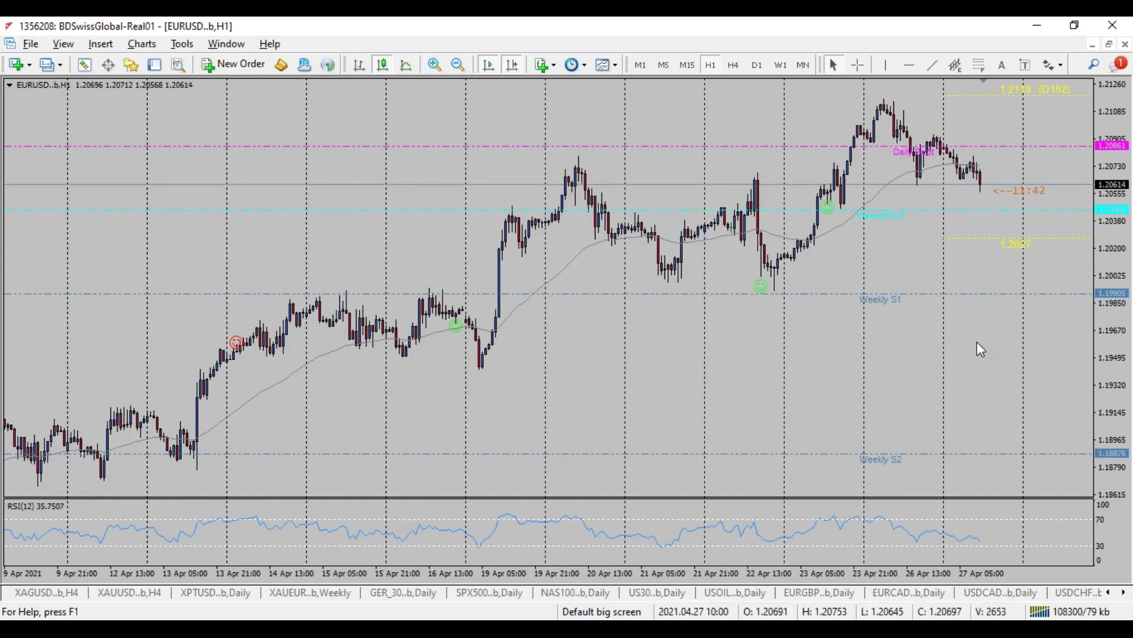
- Find the BTCUSD weekly chart among the open charts and bring it up
left_click(1128, 594)
left_click(1128, 594)
left_click(1128, 594)
left_click(1127, 594)
left_click(1128, 594)
left_click(1127, 594)
left_click(1126, 593)
left_click(1127, 594)
left_click(1127, 594)
left_click(1126, 594)
left_click(1126, 594)
left_click(1127, 594)
left_click(1126, 594)
left_click(1126, 594)
left_click(1126, 594)
left_click(1127, 594)
left_click(1126, 594)
left_click(1126, 594)
left_click(1126, 593)
left_click(1127, 594)
left_click(1127, 594)
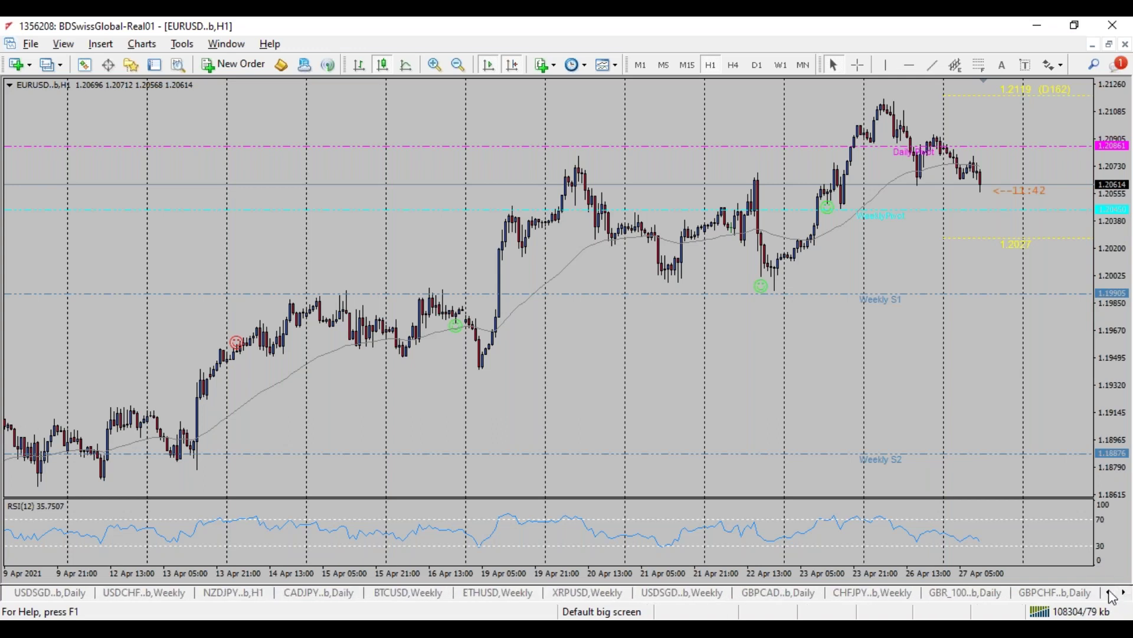
left_click(397, 592)
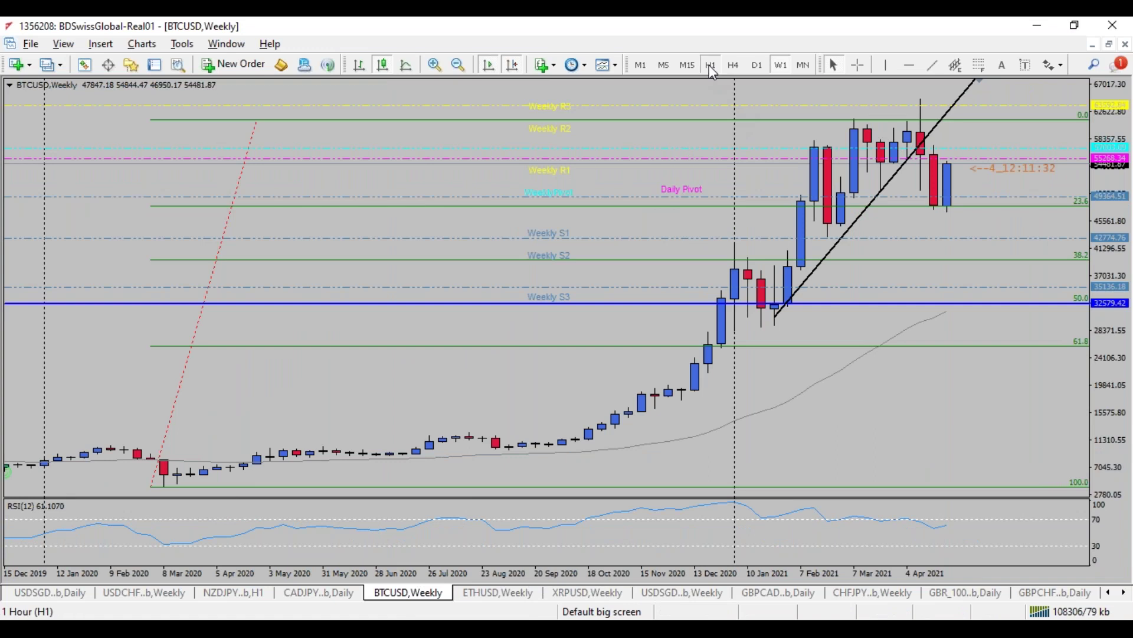
- Switch the BTCUSD chart to the H1 timeframe and trace the price rise from 26 April with the crosshair
left_click(711, 65)
left_click(459, 65)
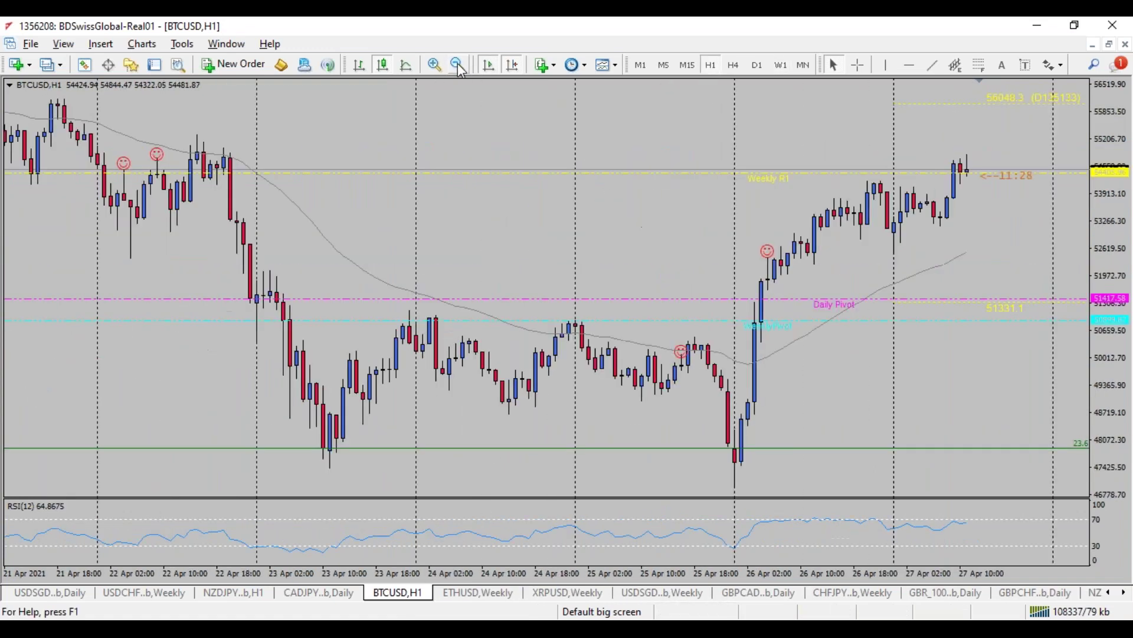
left_click(863, 65)
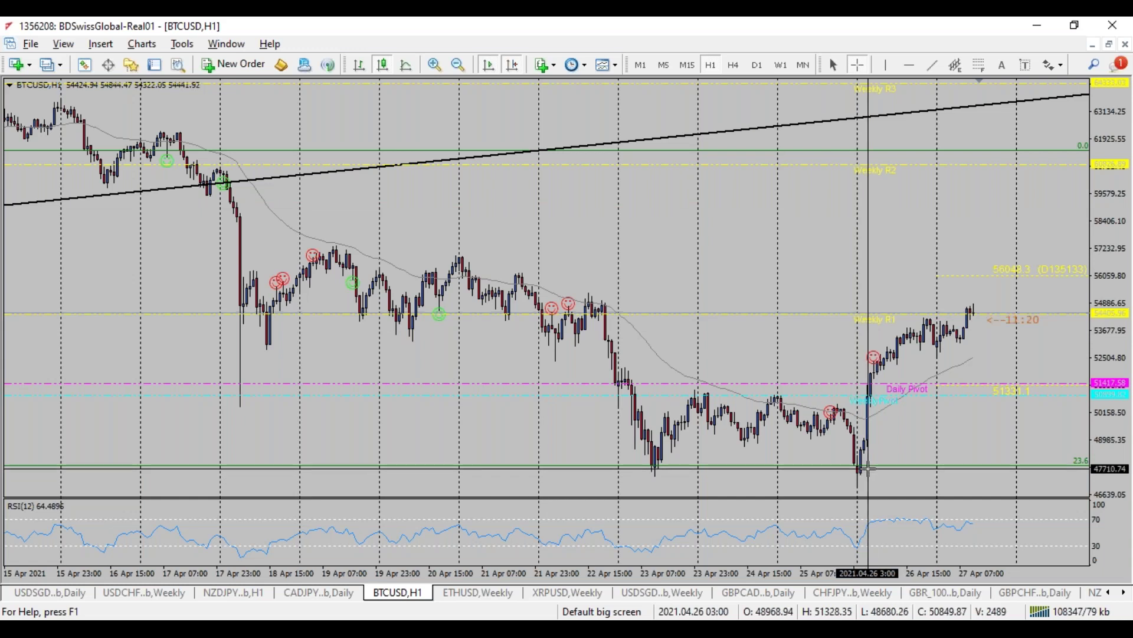
mouse_move(858, 473)
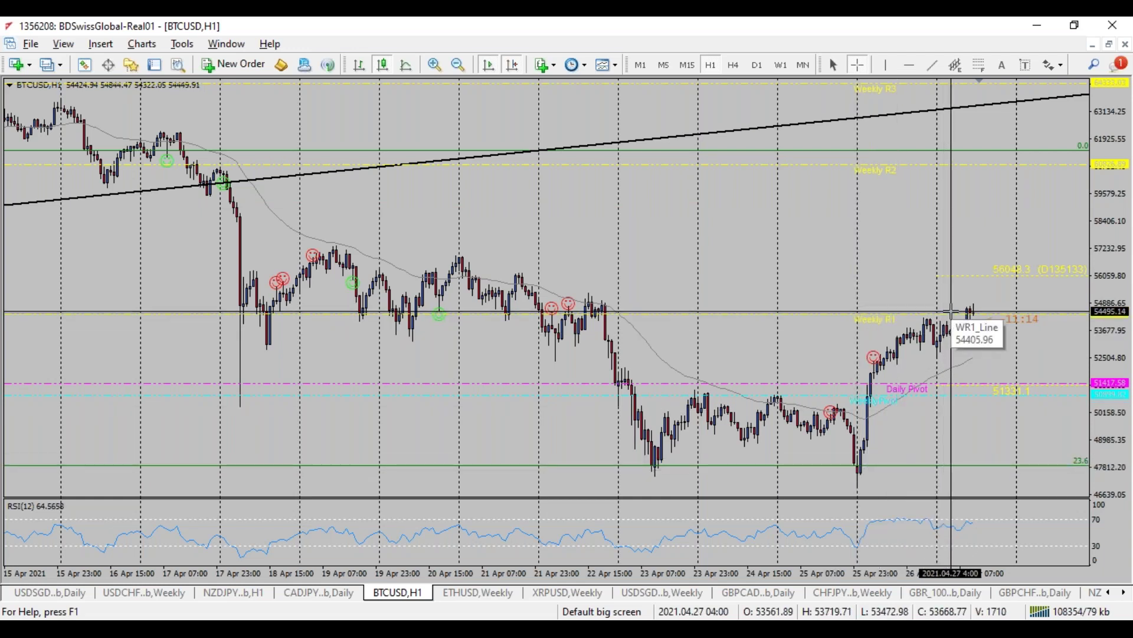
- Restore the chart grid, aligning the BTCUSD chart beside GBPUSD, and maximize the EURUSD H1 chart
left_click(1110, 45)
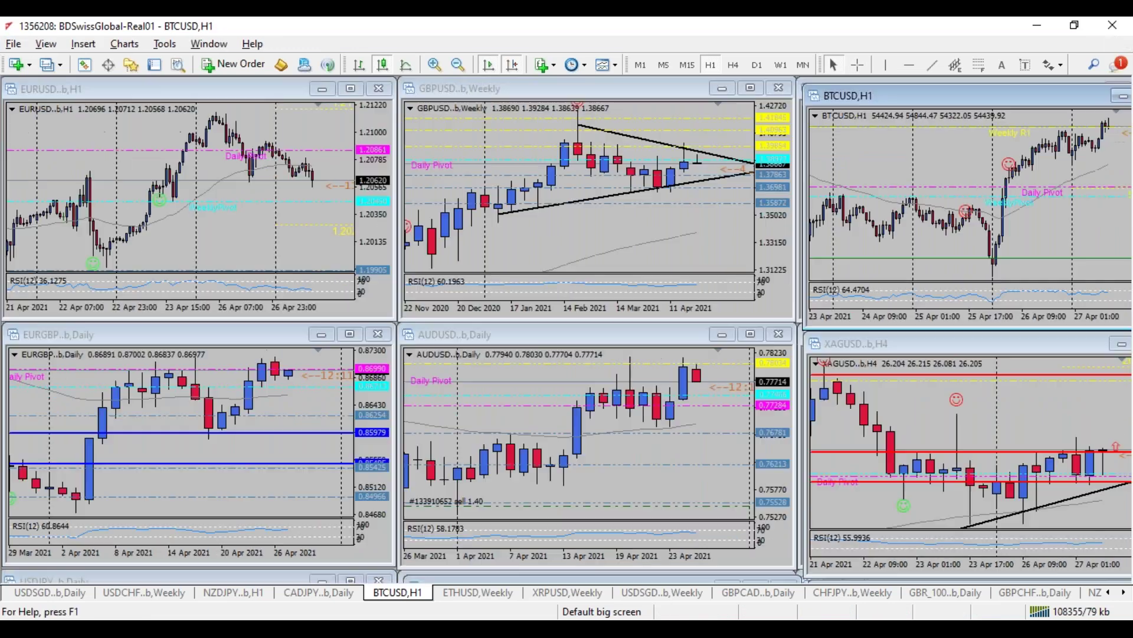
left_click_drag(921, 99, 915, 92)
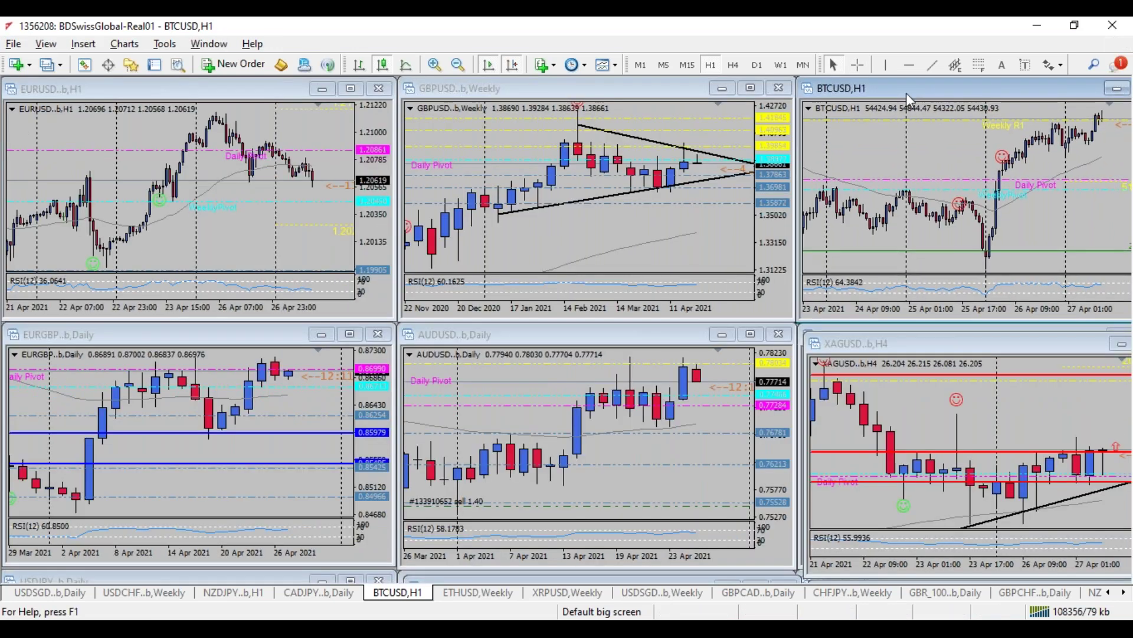
left_click(381, 97)
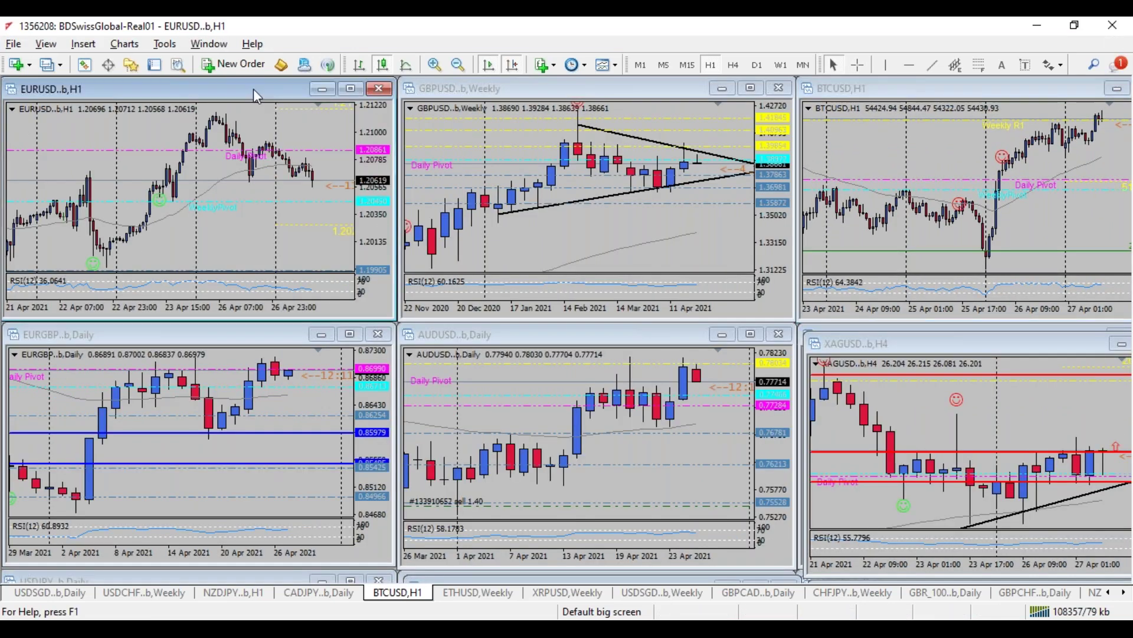
double_click(288, 86)
- Trace the EURUSD price decline from the 26 April high to the latest candle with the crosshair
left_click(858, 65)
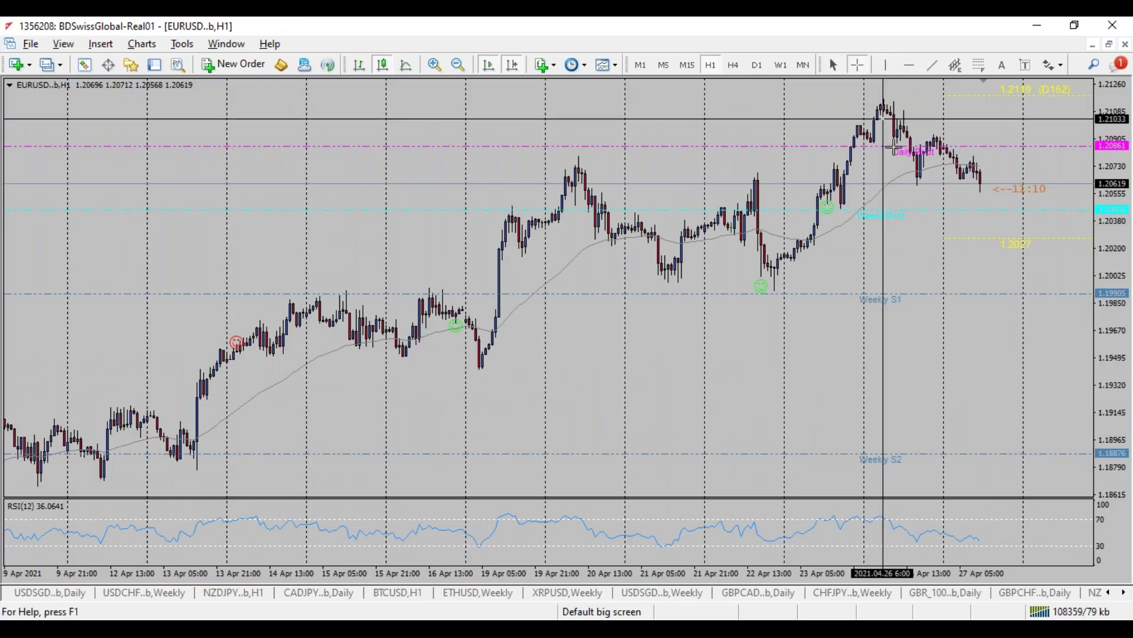
mouse_move(882, 101)
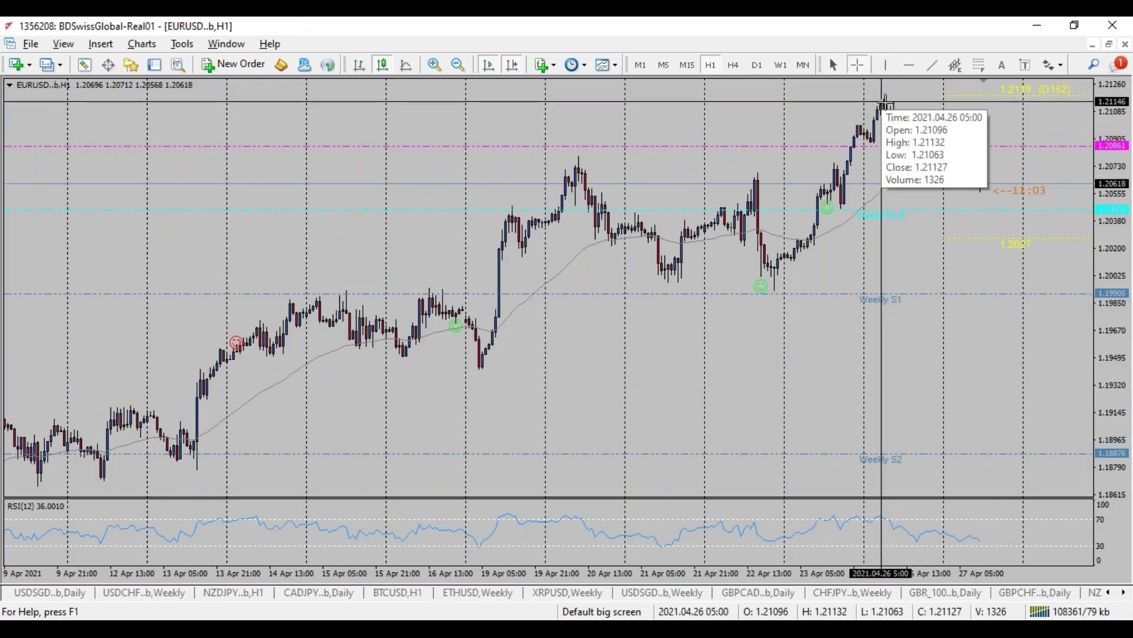
mouse_move(984, 187)
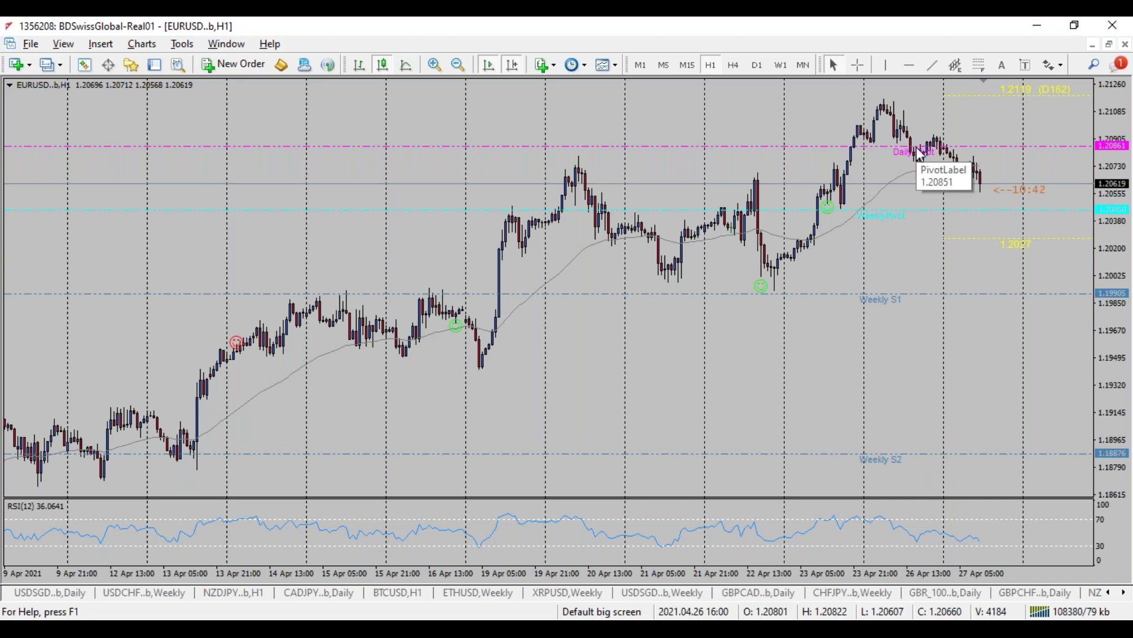
- Review the volatility questions on the slide and return to the EURUSD H1 chart
key("alt+Tab")
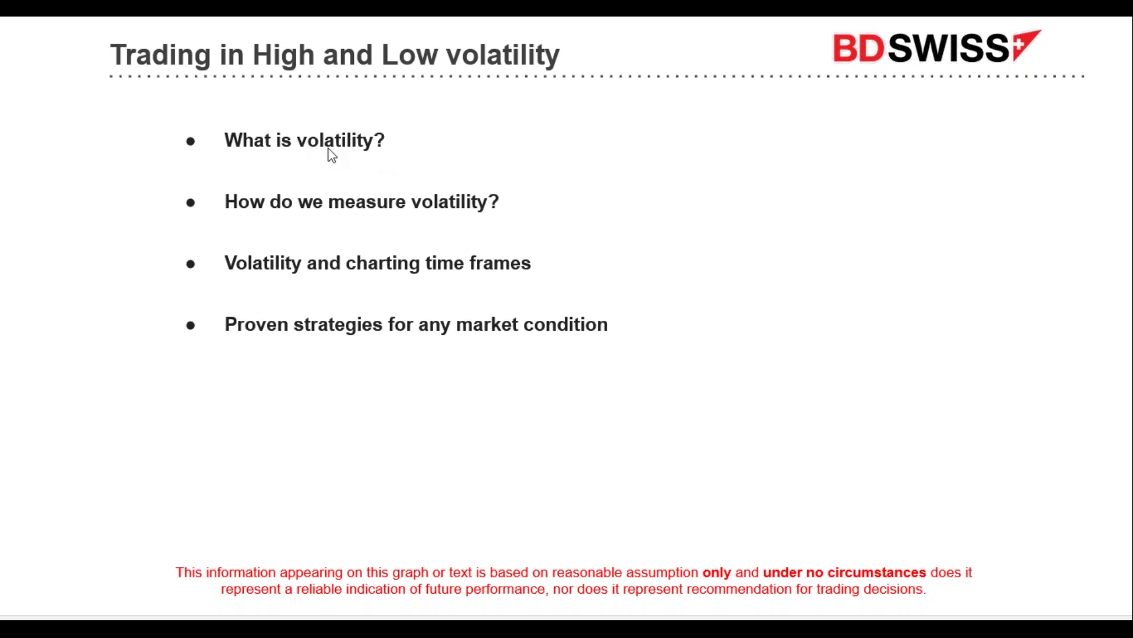
key("alt+Tab")
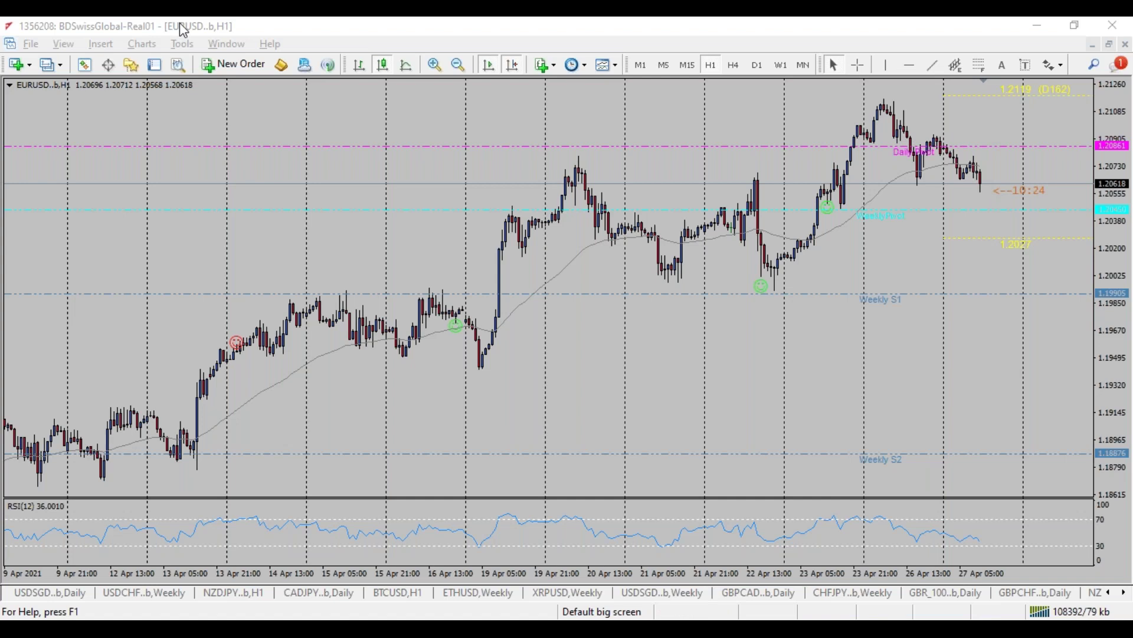
key("alt+Tab")
key("alt+Tab")
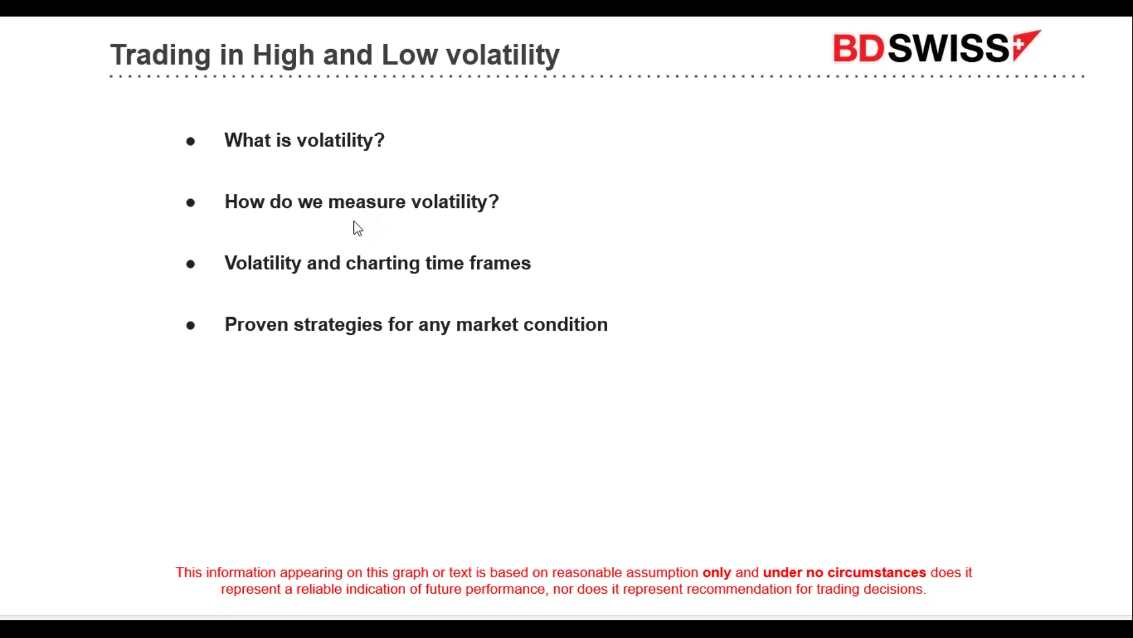
key("alt+Tab")
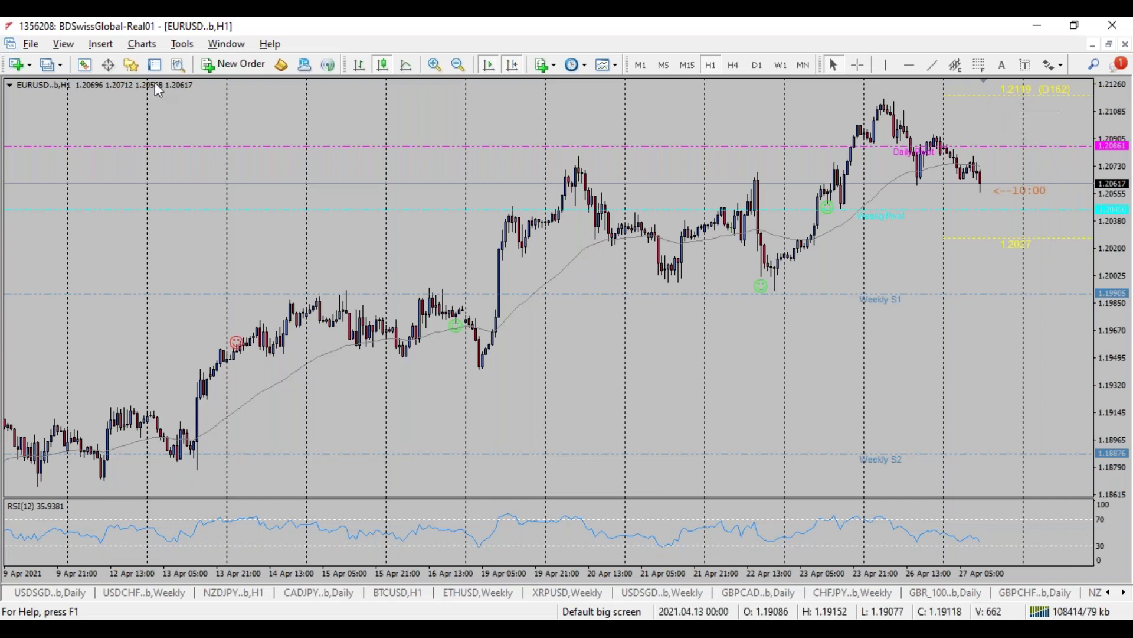
- Open the input settings of the a_ATR_lines custom indicator for the EURUSD chart and leave without adding it
left_click(134, 66)
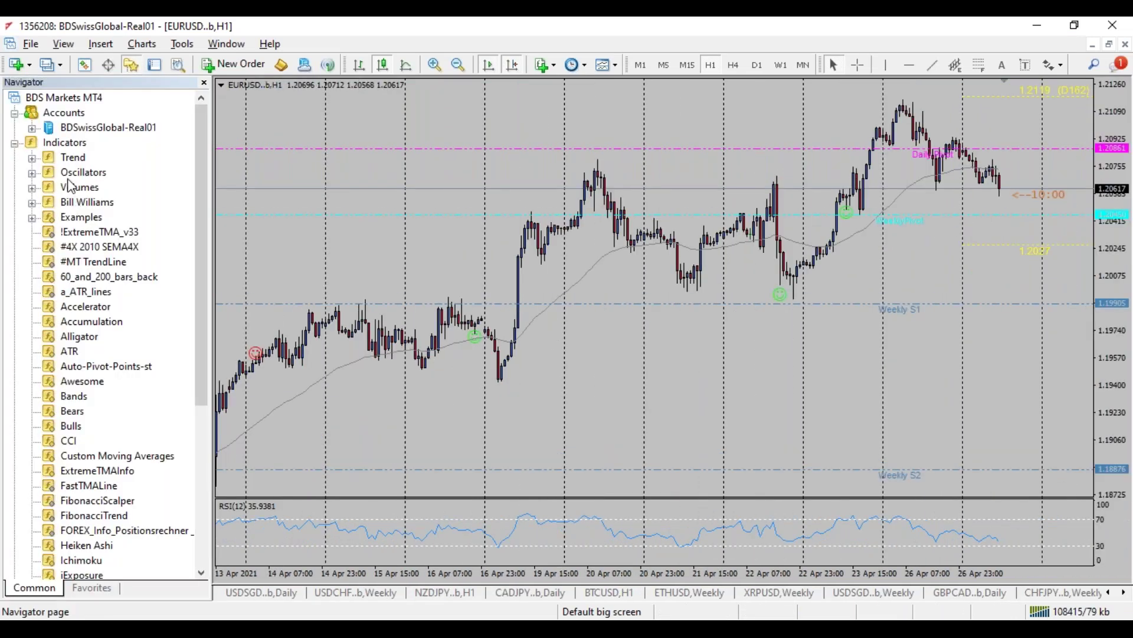
scroll(89, 271, "down", 1)
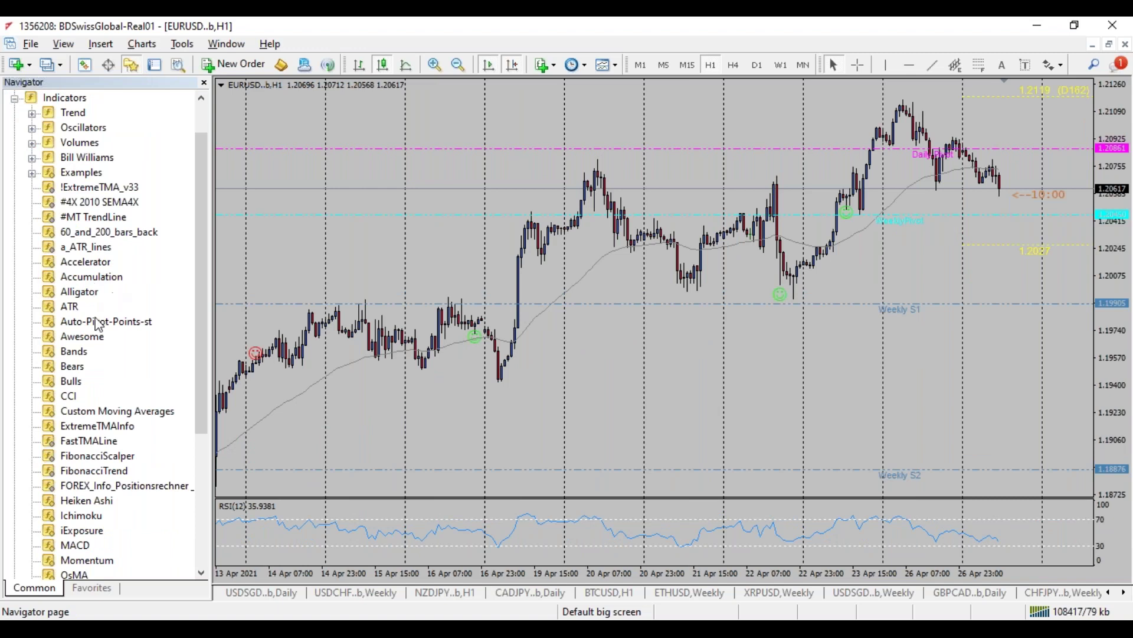
left_click(79, 248)
left_click_drag(79, 254, 425, 252)
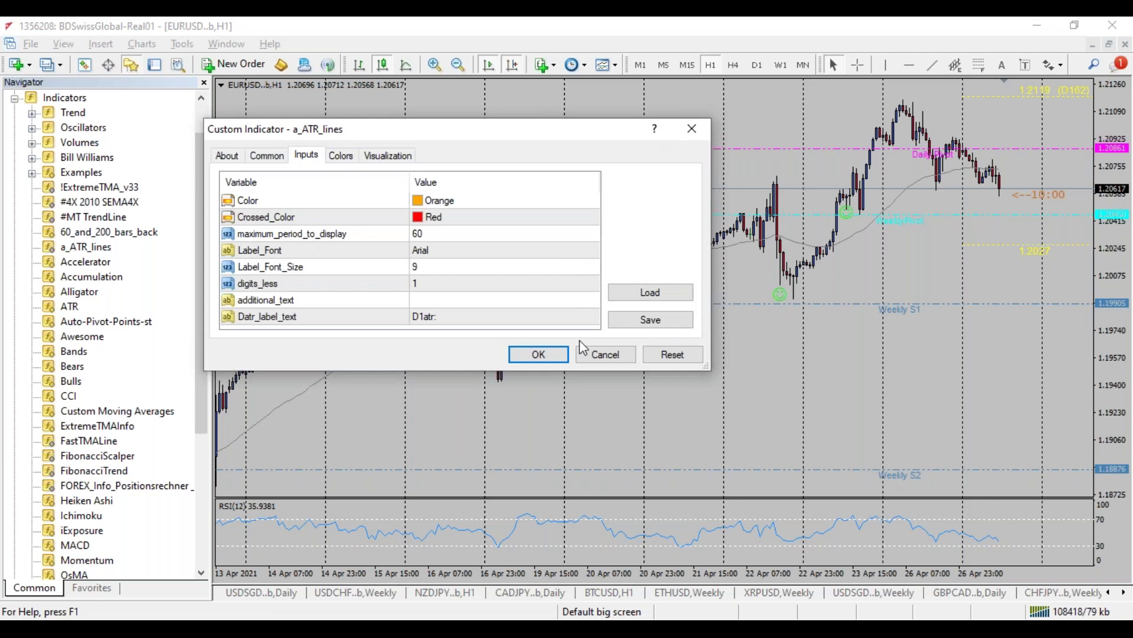
left_click(606, 354)
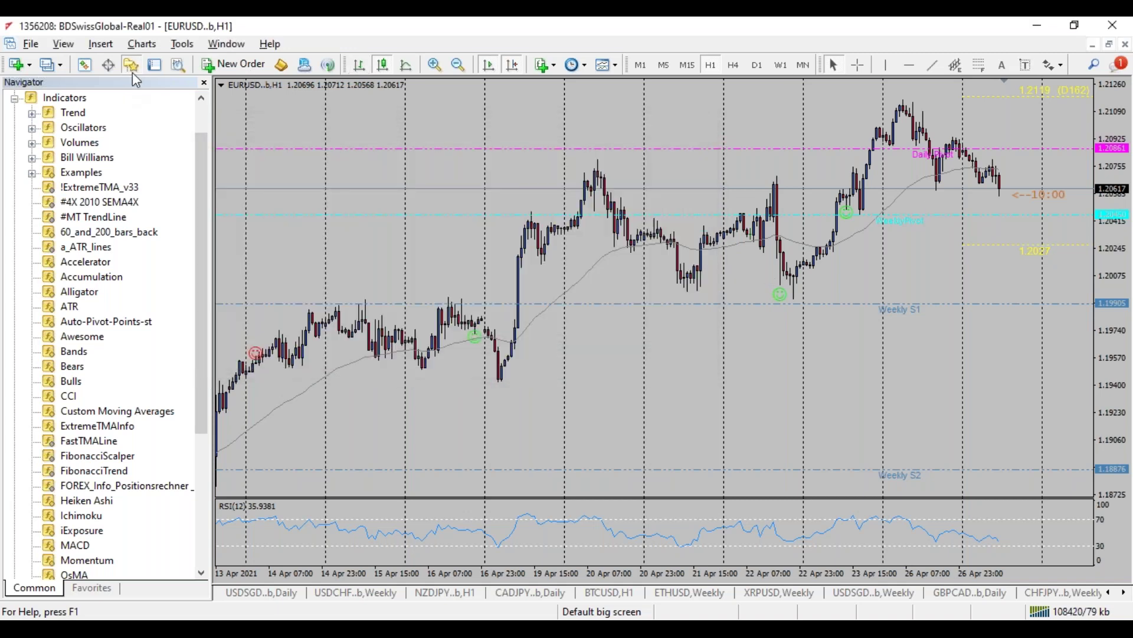
left_click(154, 64)
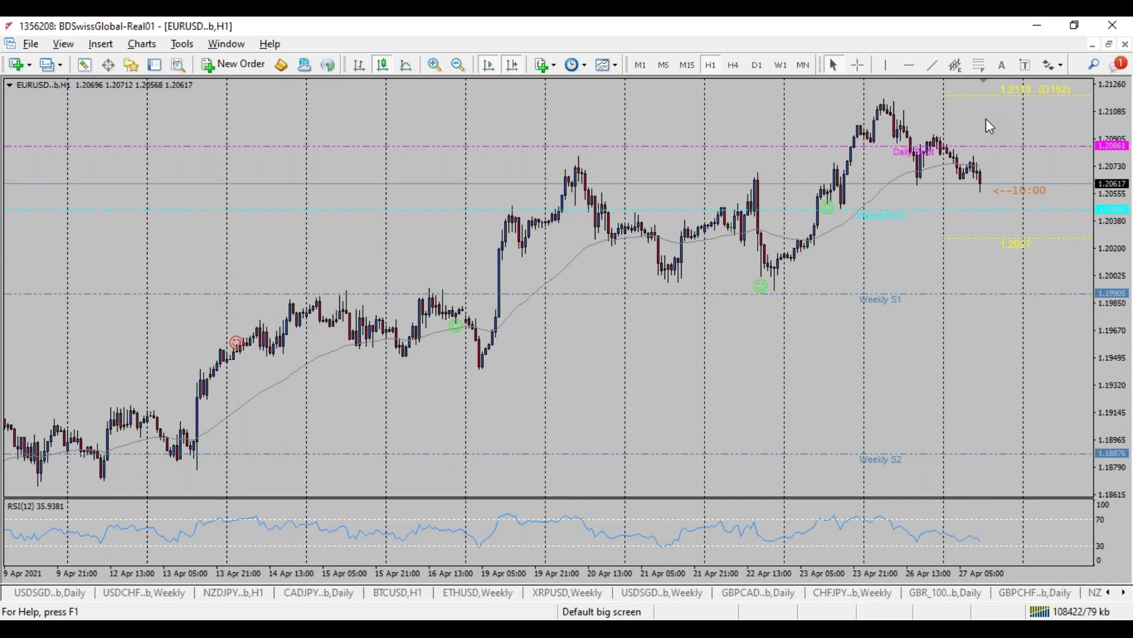
- Inspect the upper and lower daily ATR lines on the EURUSD chart with the crosshair
mouse_move(981, 97)
left_click(857, 65)
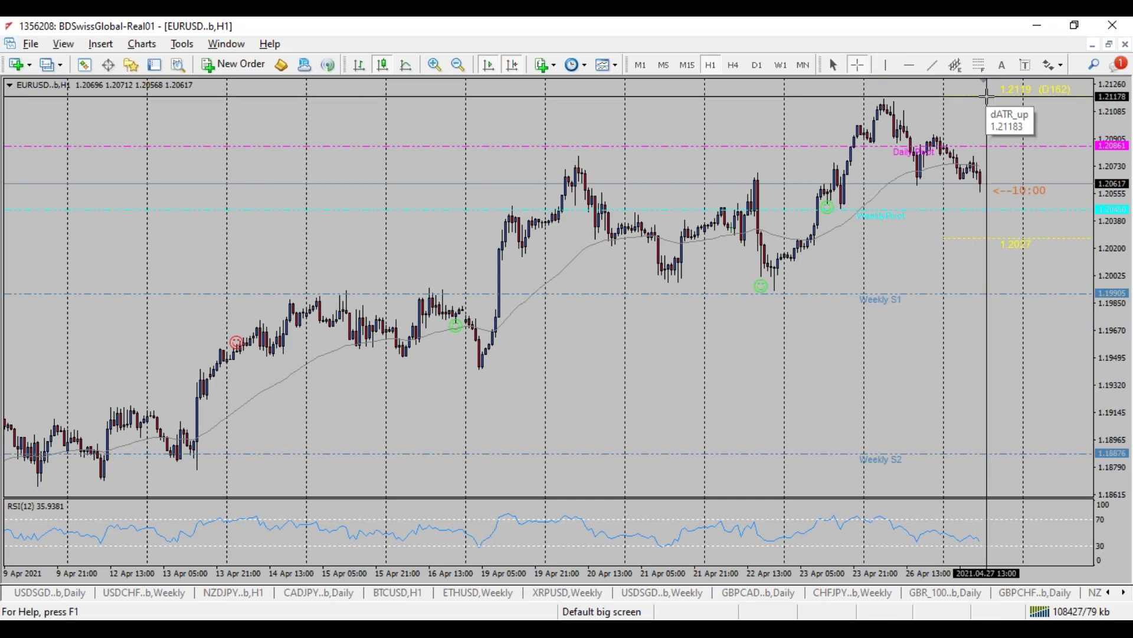
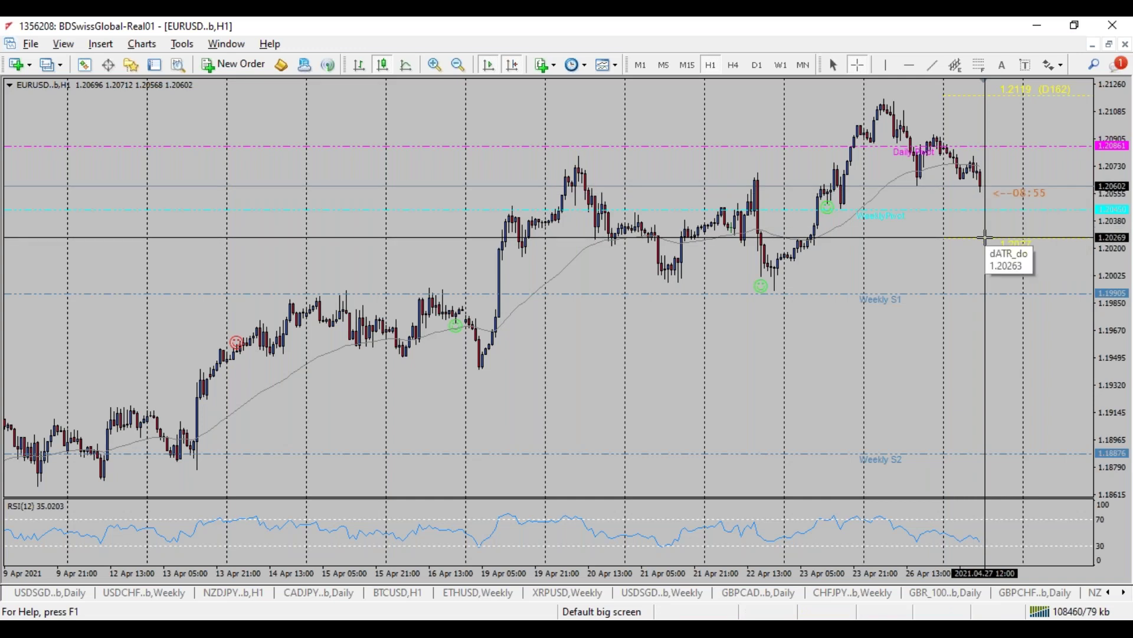
- Measure the distance between the upper and lower daily ATR lines on the EURUSD H1 chart with the crosshair
mouse_move(982, 187)
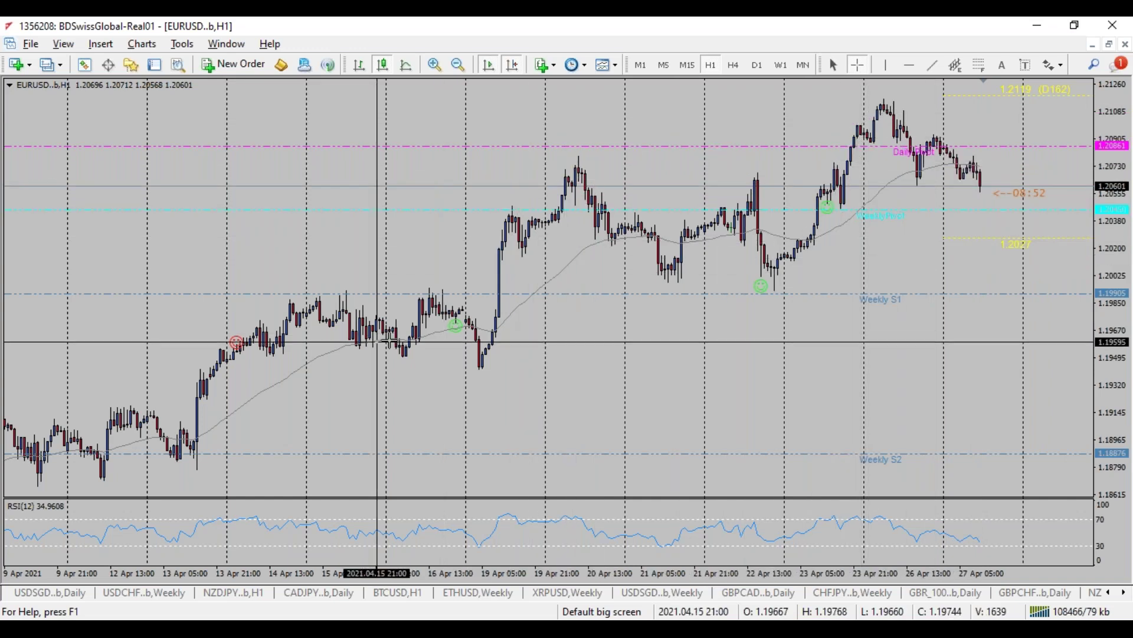
key("Escape")
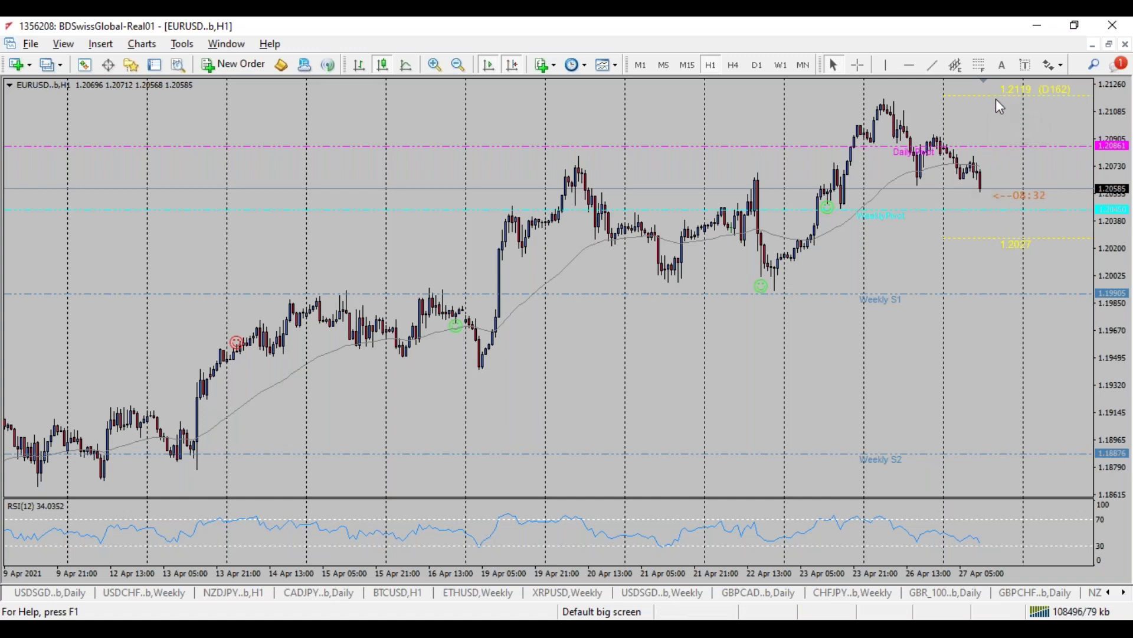
mouse_move(1001, 93)
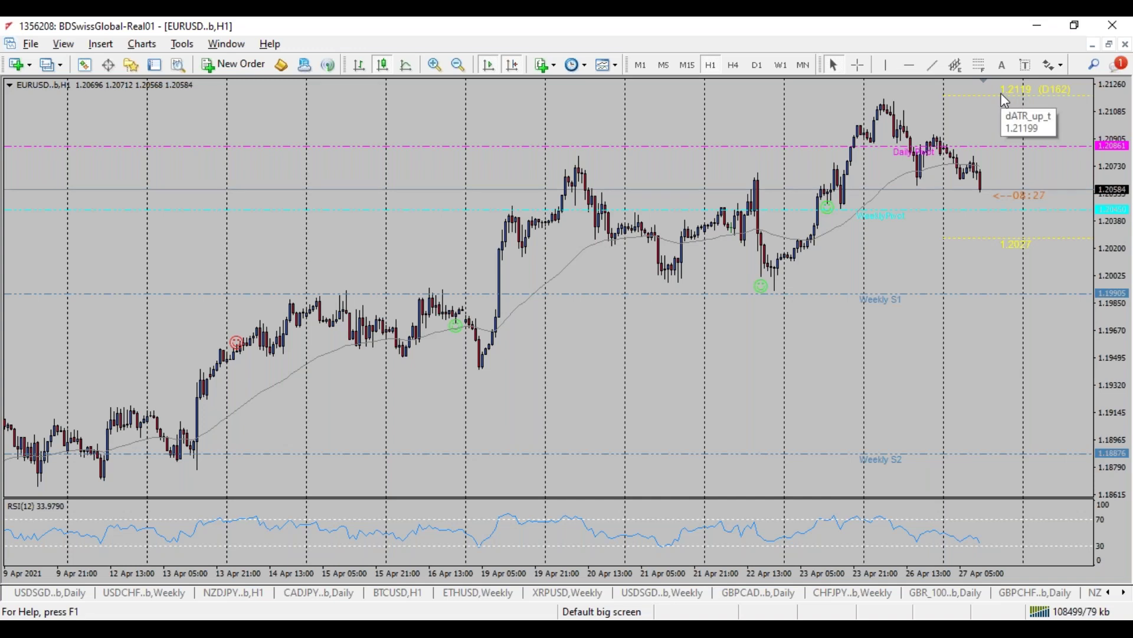
left_click(861, 66)
left_click_drag(999, 235, 998, 237)
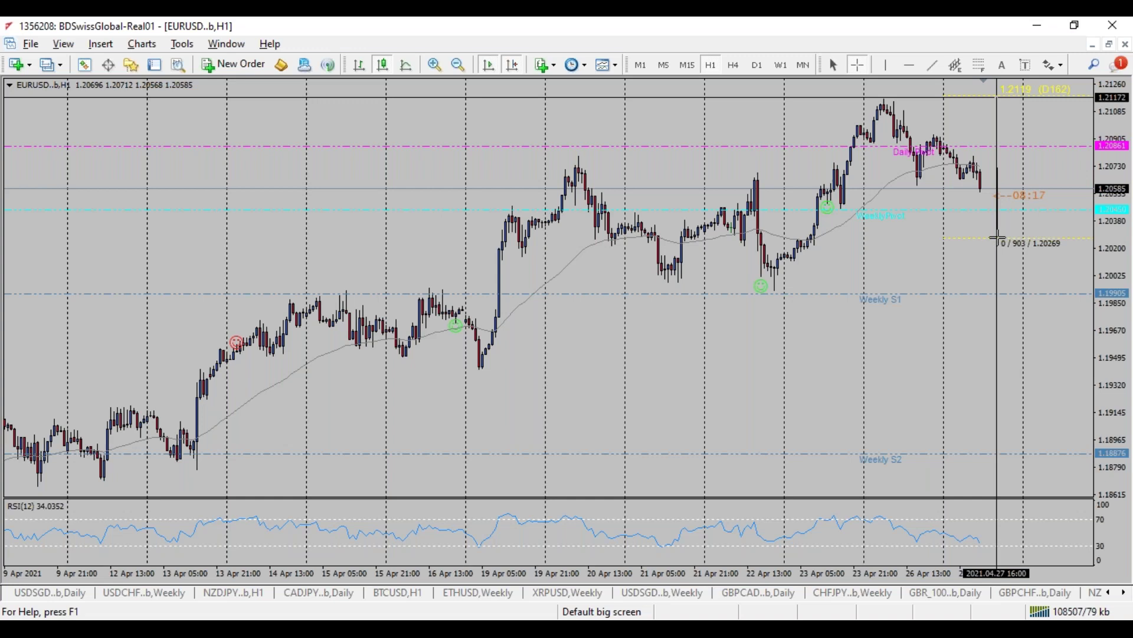
left_click_drag(997, 238, 997, 238)
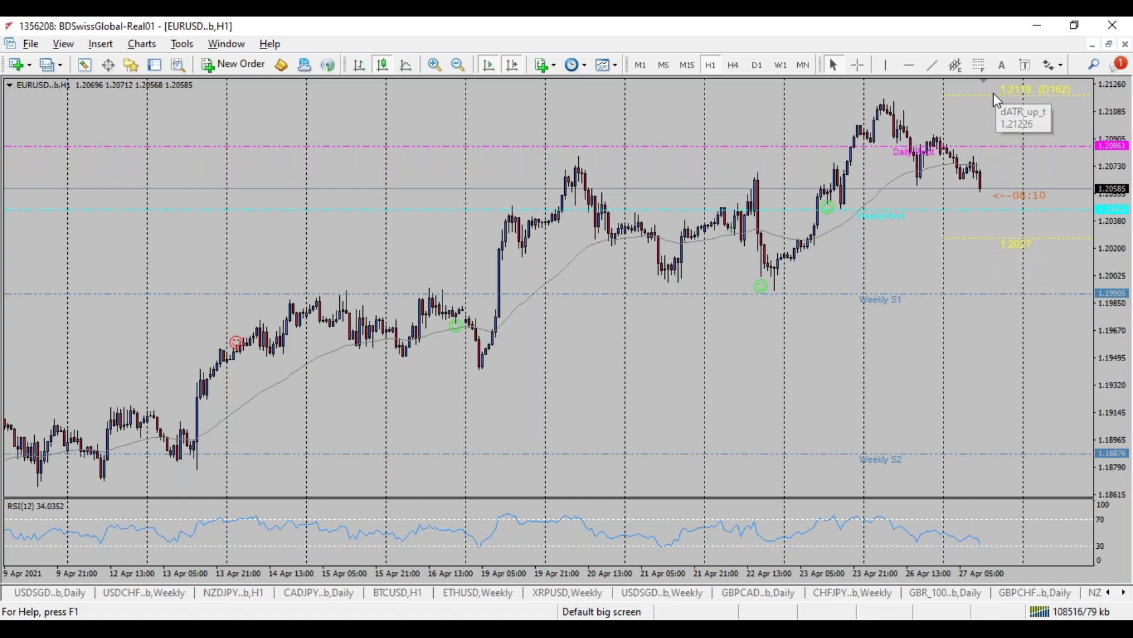
- Maximize the BTCUSD H1 chart and compress its price scale so both daily ATR lines fit
left_click(1110, 45)
double_click(938, 91)
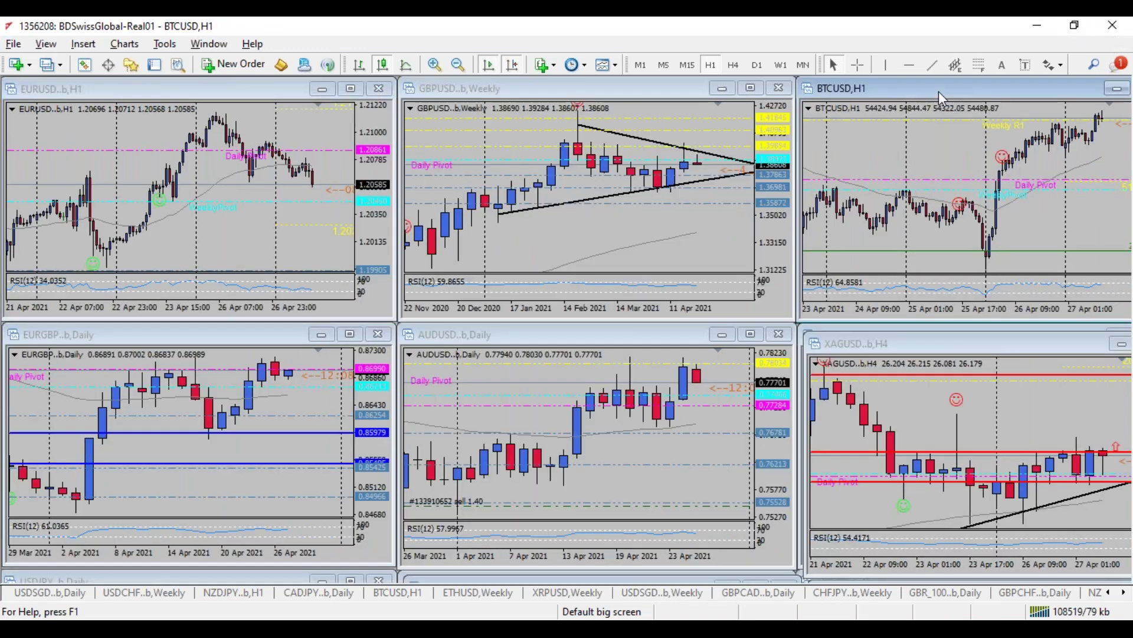
left_click_drag(1104, 272, 1103, 282)
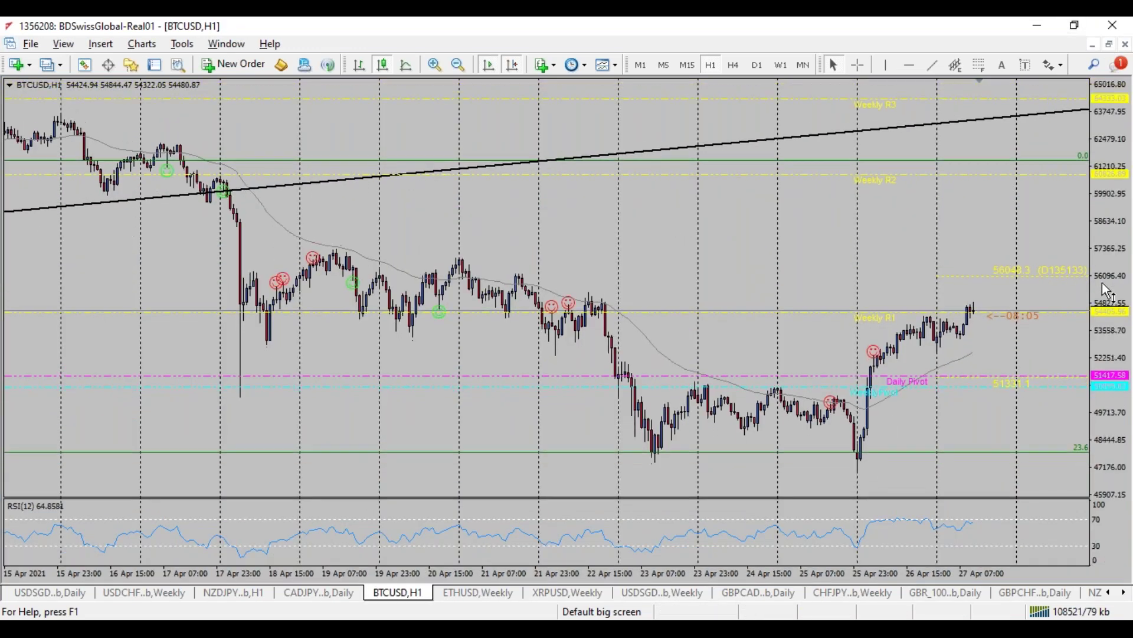
- Inspect the upper and lower daily ATR lines on the BTCUSD chart with the crosshair
left_click(859, 67)
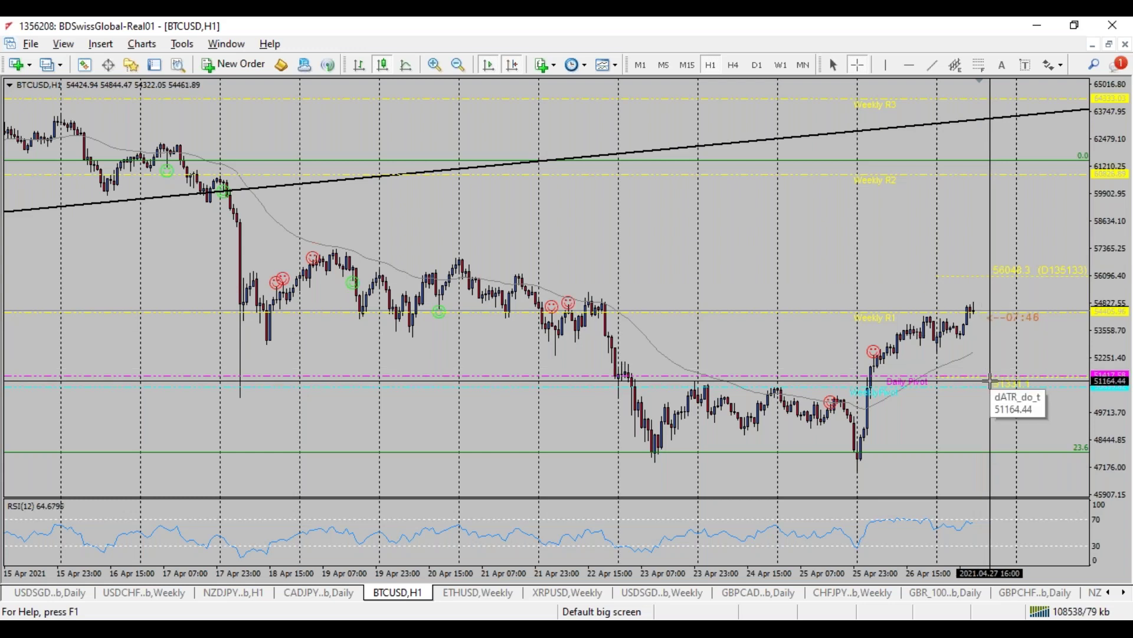
middle_click(975, 276)
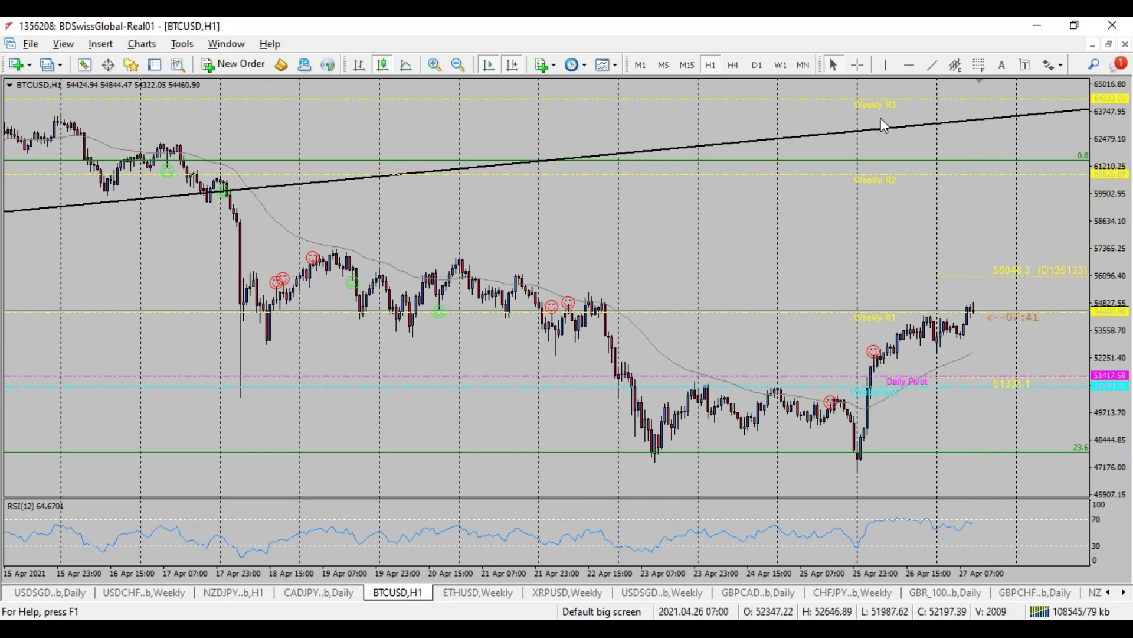
left_click(859, 66)
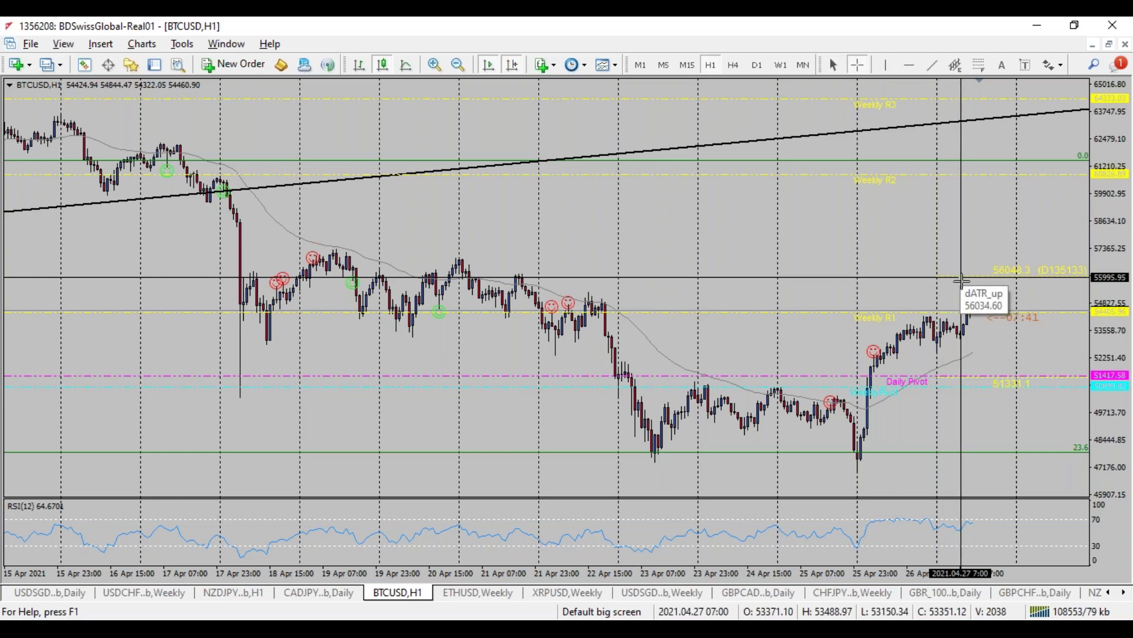
- Return to the maximized EURUSD H1 chart and examine its daily ATR range
left_click(1110, 44)
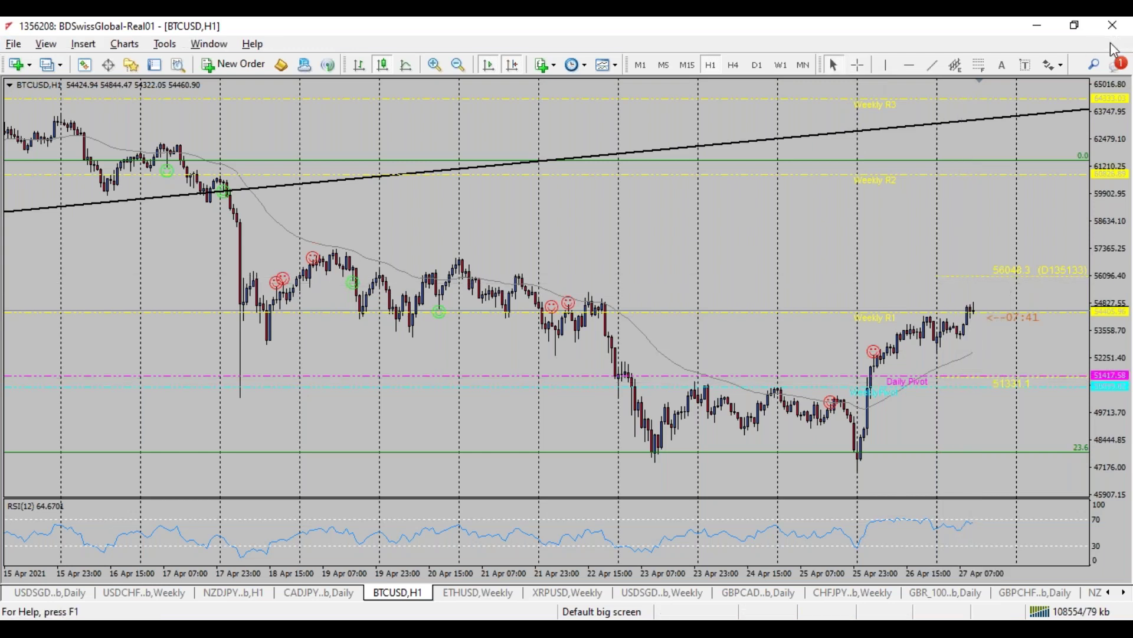
double_click(272, 93)
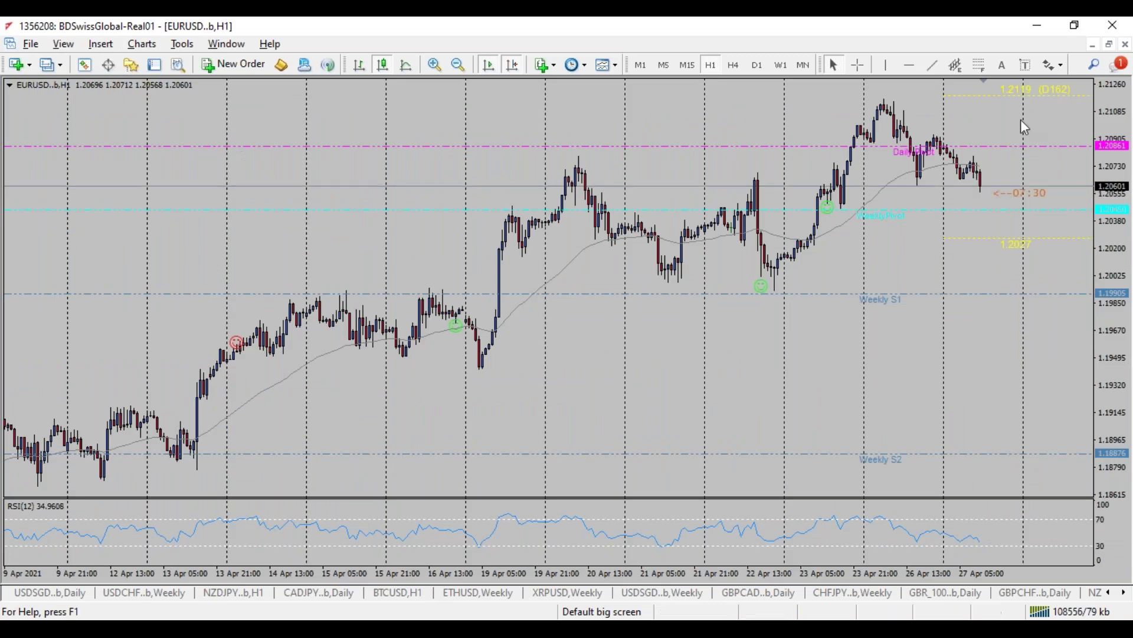
left_click(857, 66)
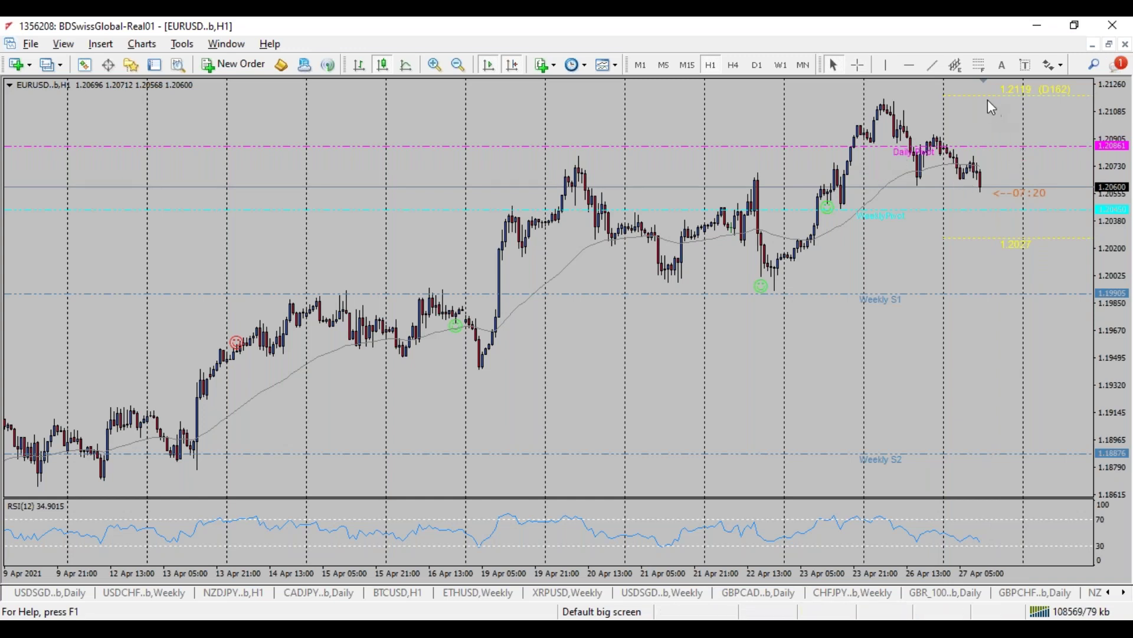
mouse_move(976, 102)
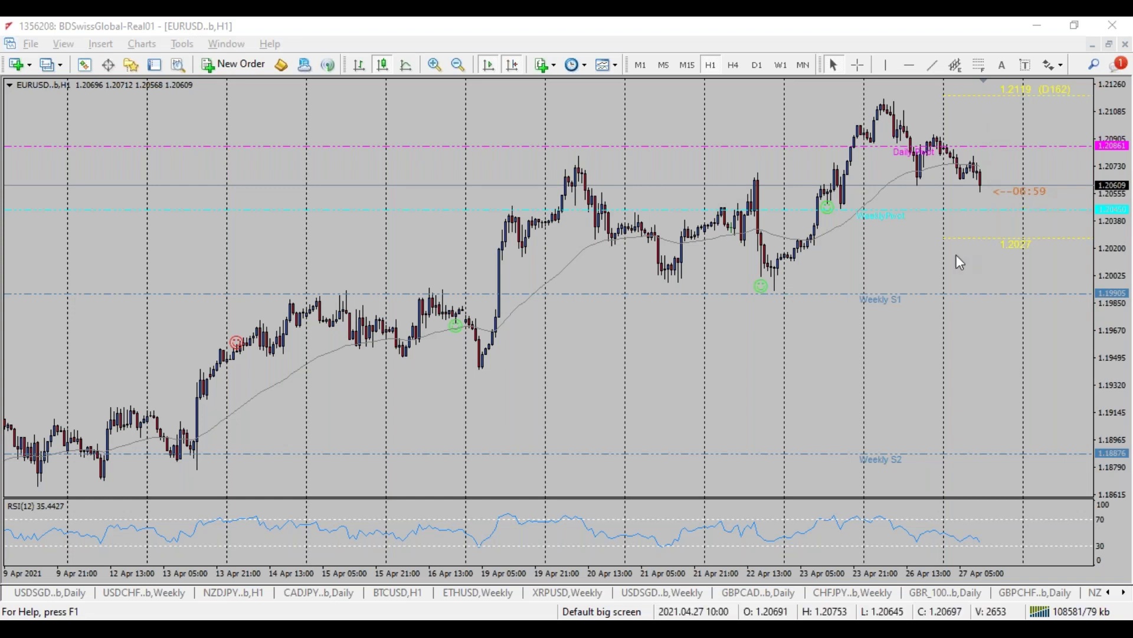
- Maximize the XAGUSD chart, set it to the H1 timeframe and apply the Default template
left_click(1109, 44)
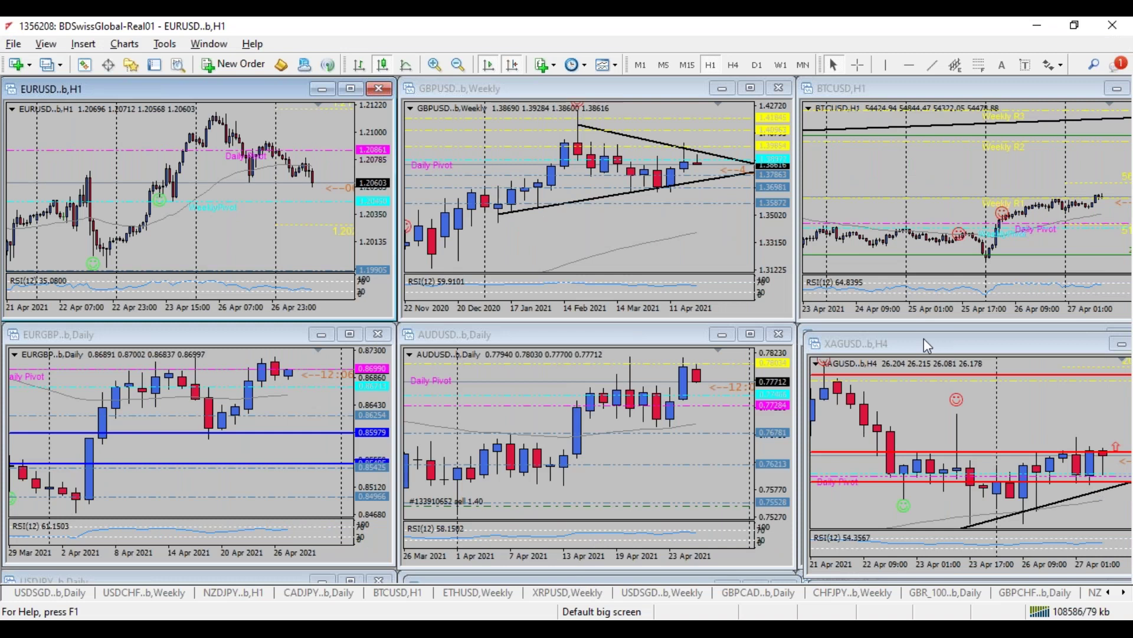
double_click(885, 344)
left_click(710, 64)
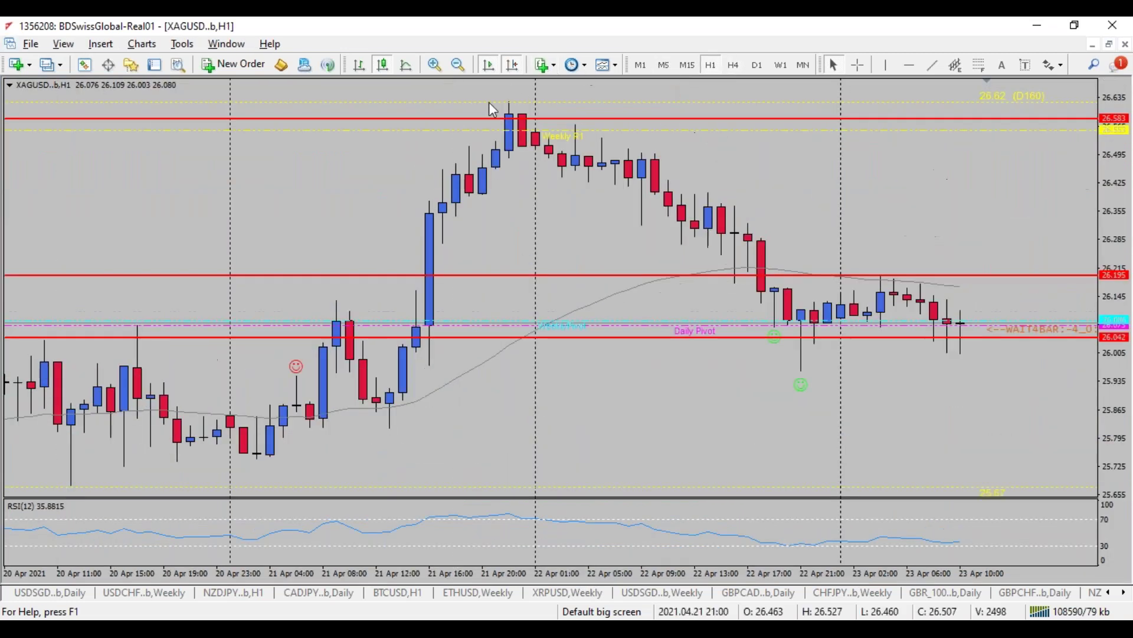
right_click(367, 187)
mouse_move(448, 322)
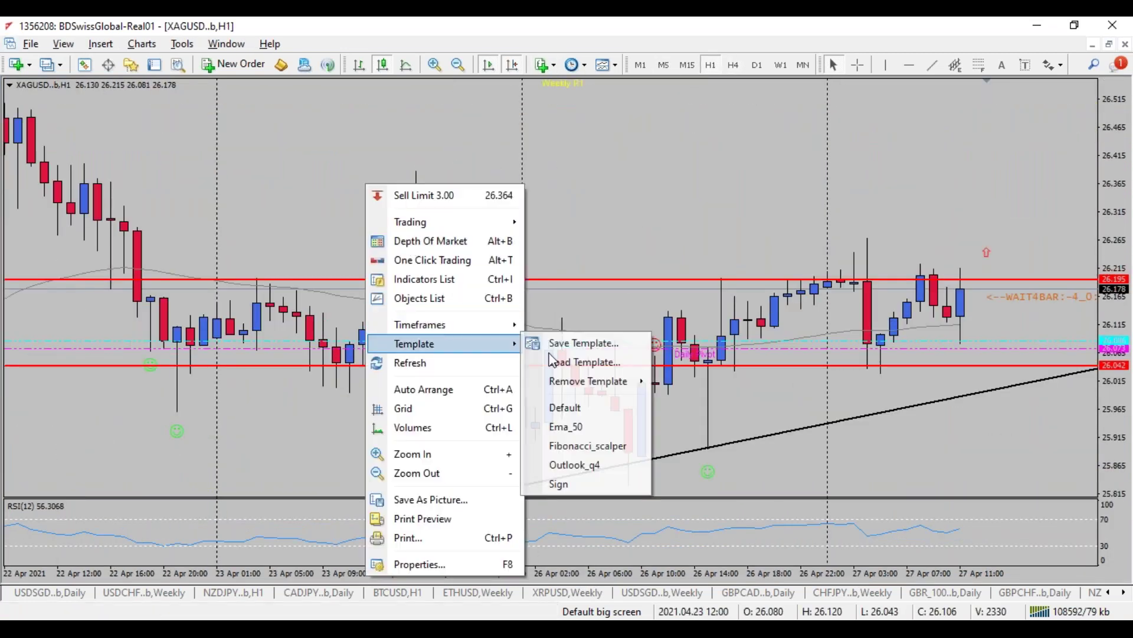
left_click(564, 407)
left_click(711, 66)
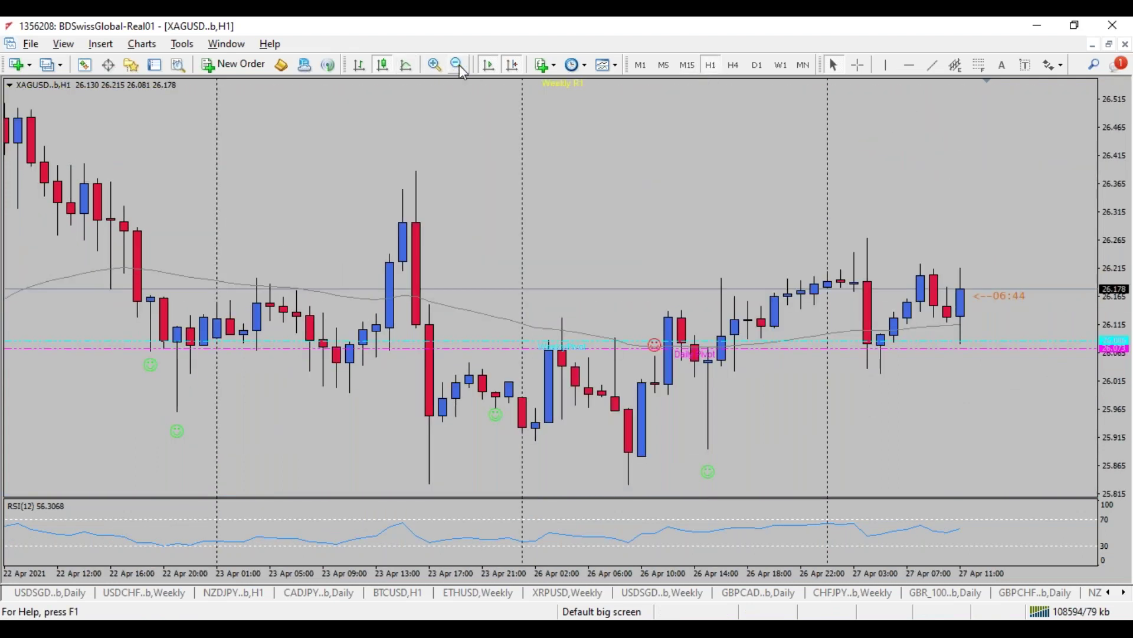
- Measure the distance between the upper and lower daily ATR lines on the XAGUSD H1 chart with the crosshair
left_click(466, 65)
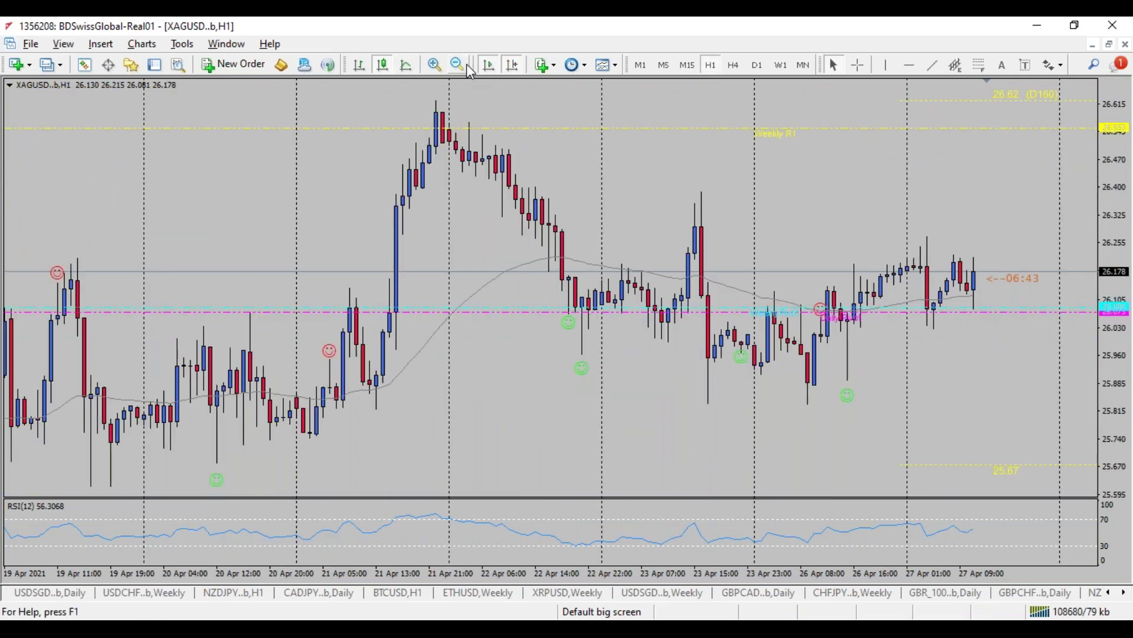
left_click(466, 64)
left_click(435, 65)
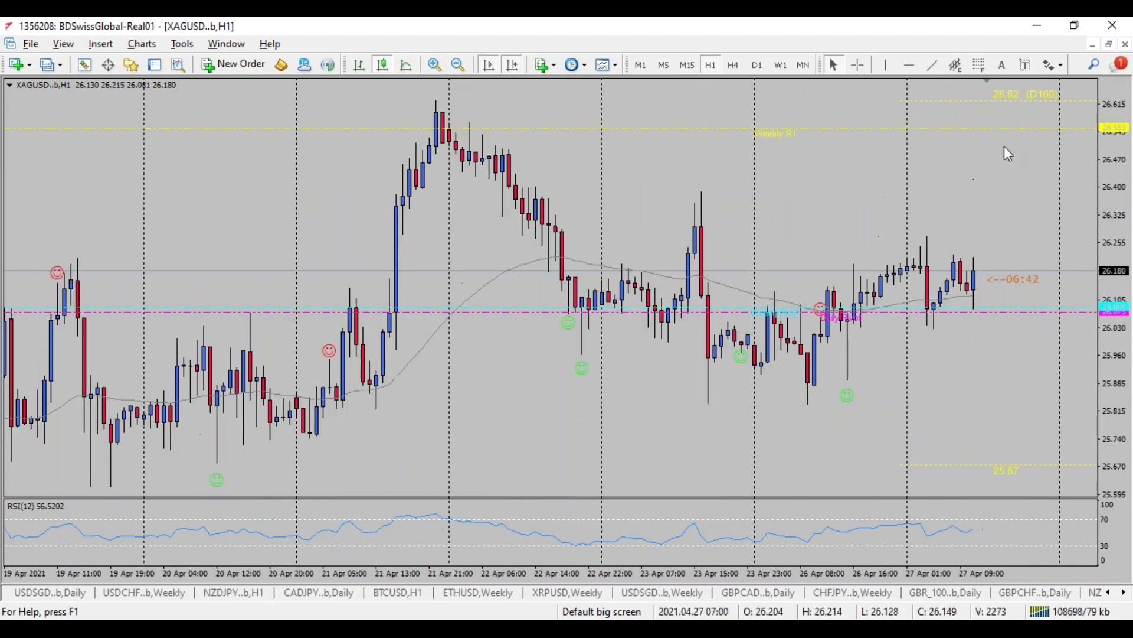
left_click(859, 65)
mouse_move(977, 155)
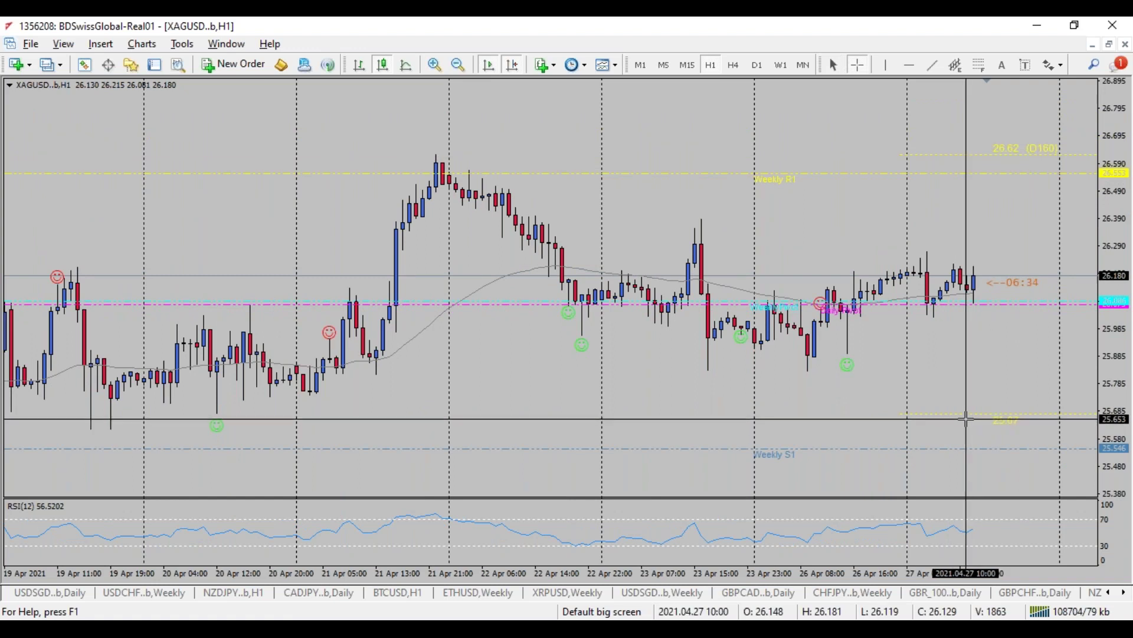
mouse_move(967, 414)
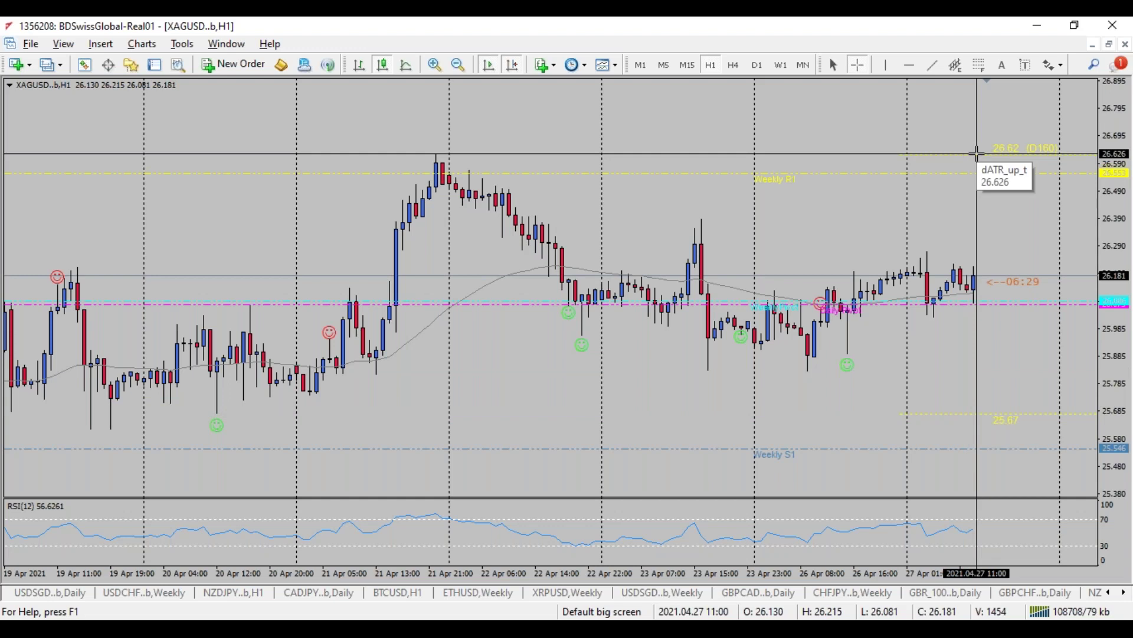
left_click_drag(977, 154, 968, 407)
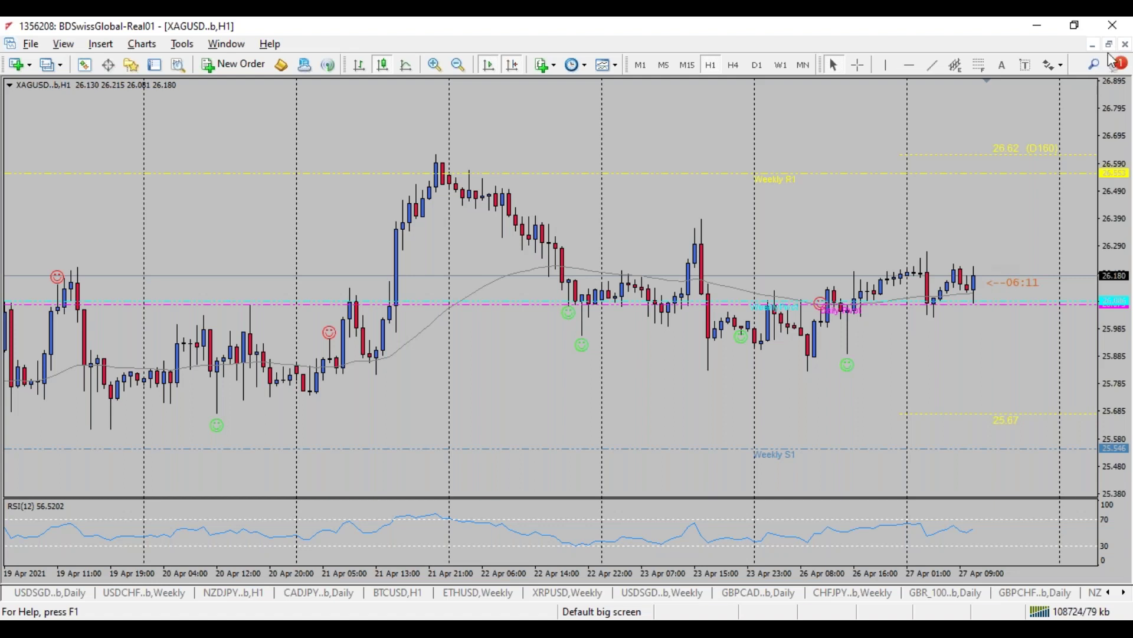
- Find the XAUUSD chart among the open charts and bring it up
left_click(1110, 593)
left_click(1111, 593)
left_click(1110, 594)
left_click(1110, 593)
left_click(1110, 592)
left_click(1111, 592)
left_click(1111, 592)
left_click(1111, 593)
left_click(1110, 592)
left_click(1110, 592)
left_click(1110, 593)
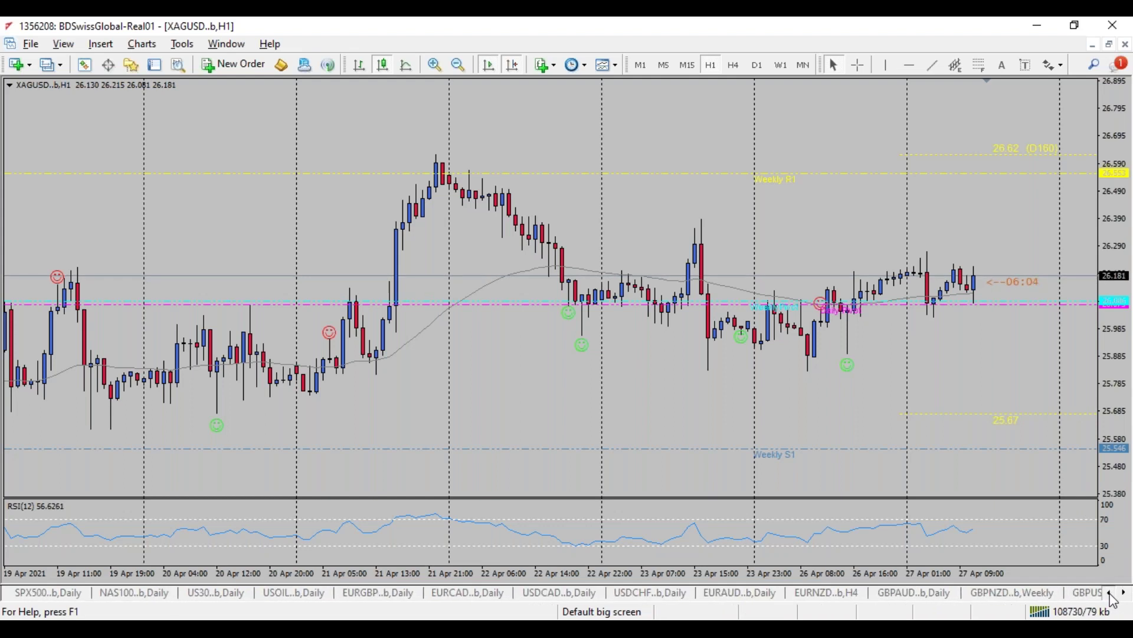
left_click(1110, 593)
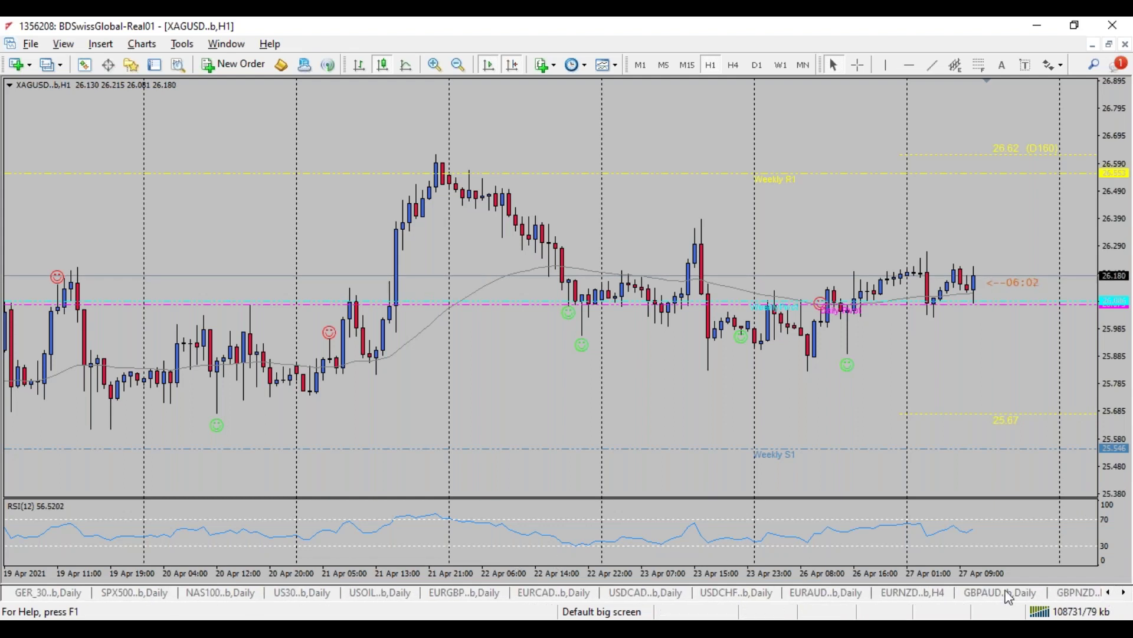
left_click(1110, 592)
left_click(1110, 592)
left_click(1110, 593)
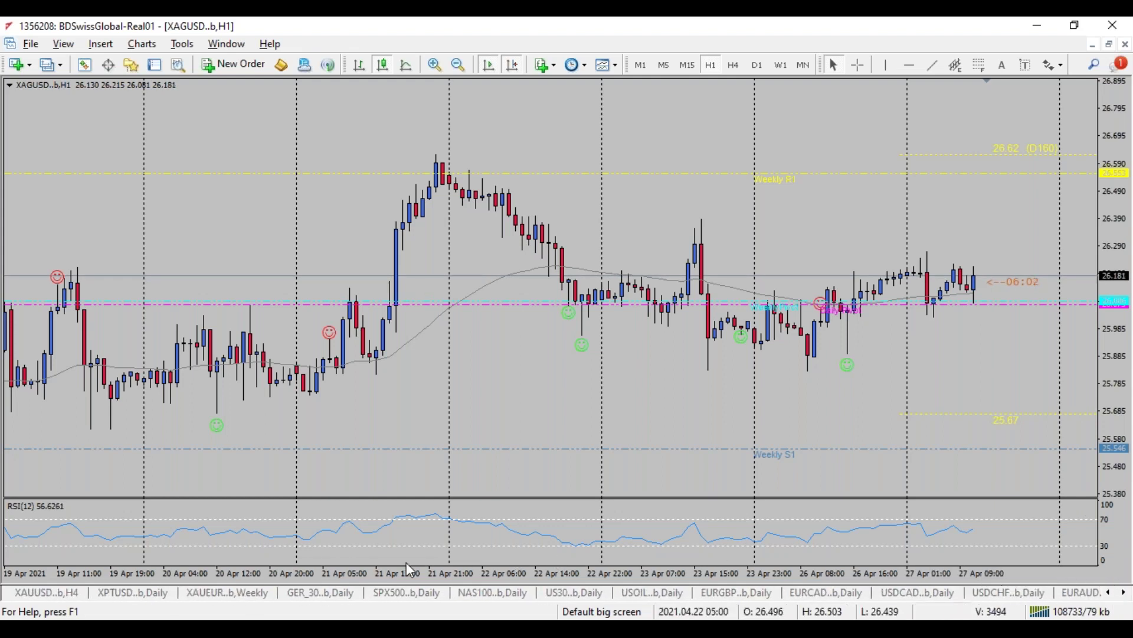
left_click(44, 597)
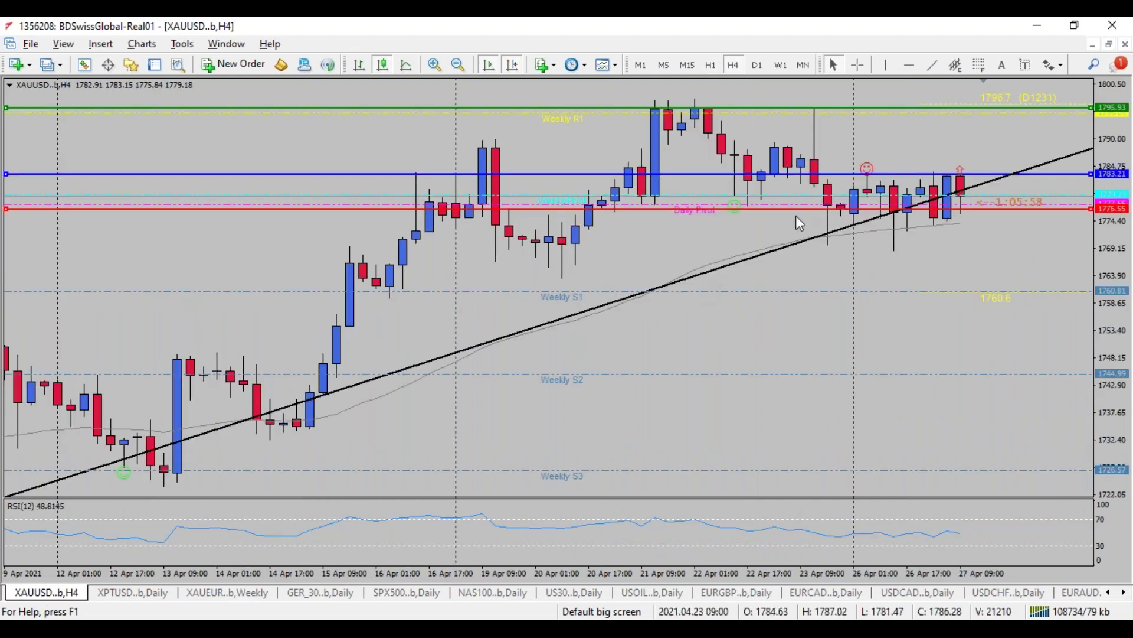
- Set the XAUUSD chart to the H1 timeframe and apply the Default template
left_click(714, 67)
right_click(632, 148)
mouse_move(681, 307)
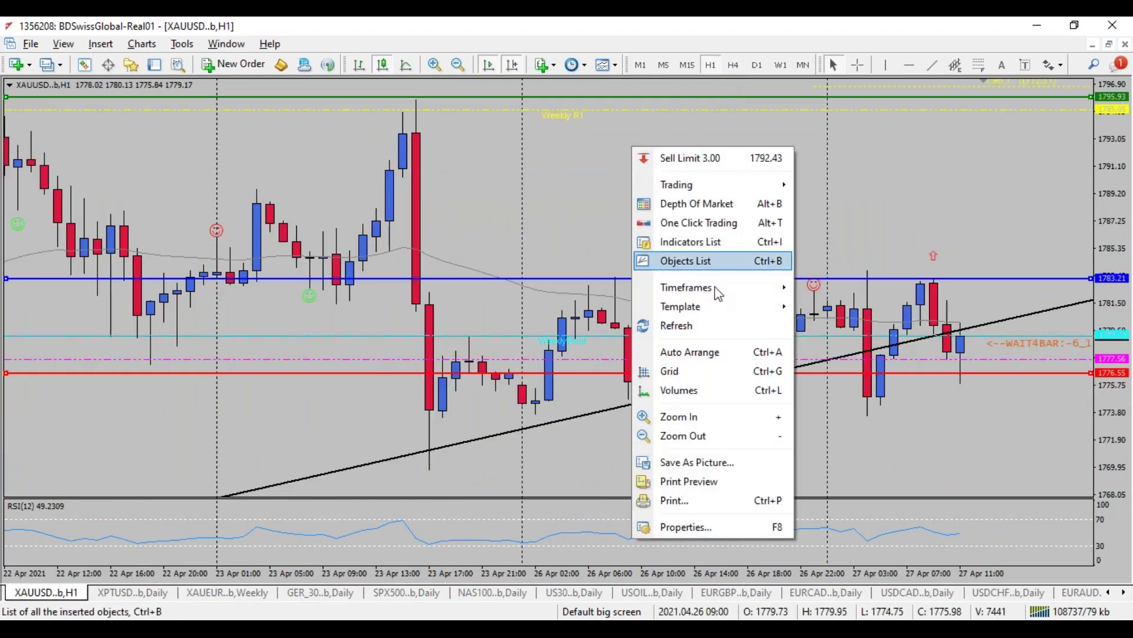
left_click(827, 370)
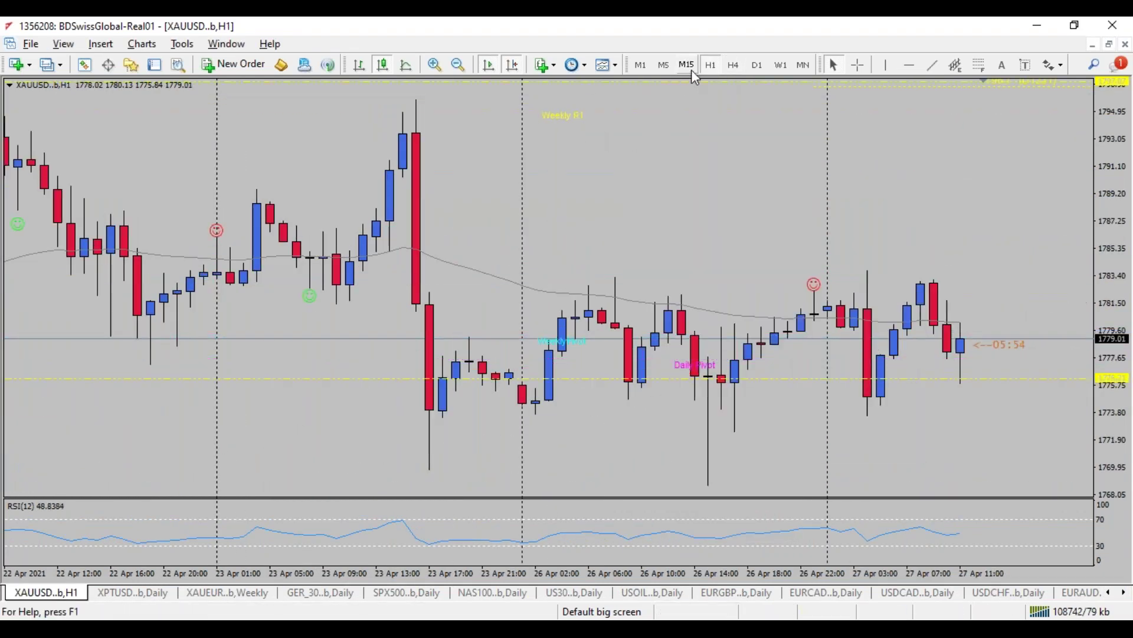
left_click(692, 69)
left_click(711, 65)
- Measure the distance between the lower and upper daily ATR lines on the XAUUSD H1 chart with the crosshair
left_click(461, 64)
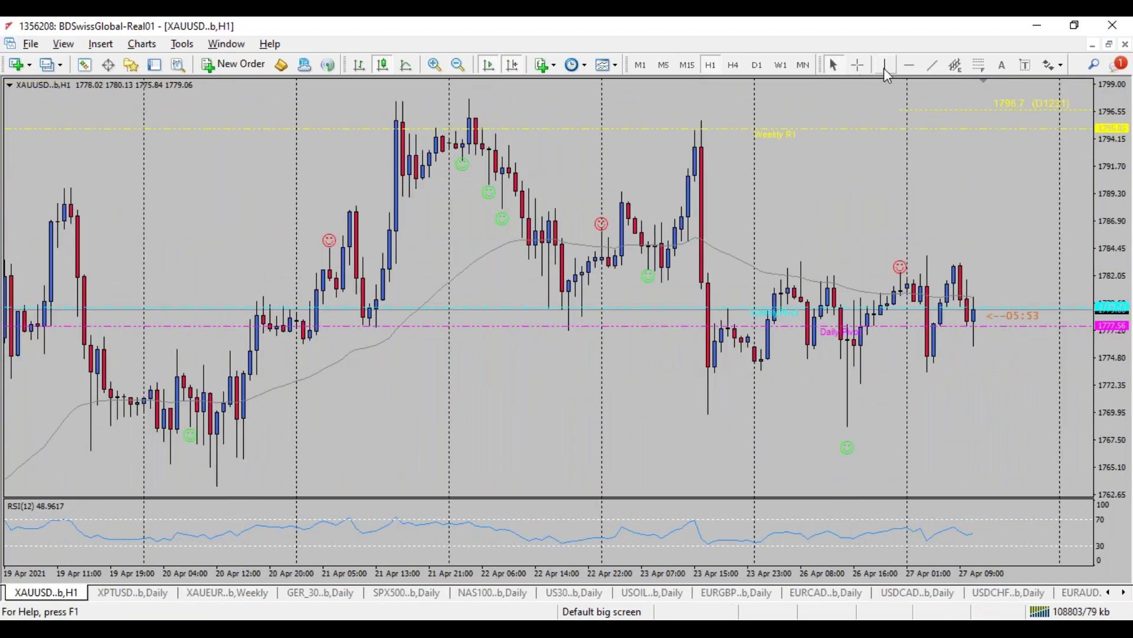
left_click(858, 65)
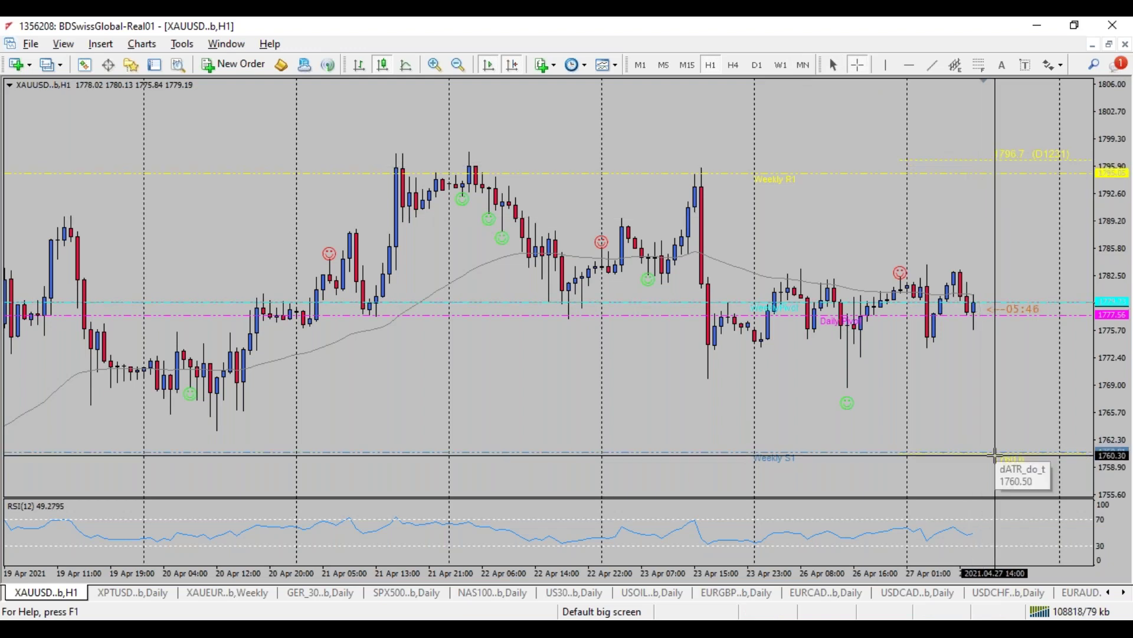
left_click_drag(995, 455, 997, 156)
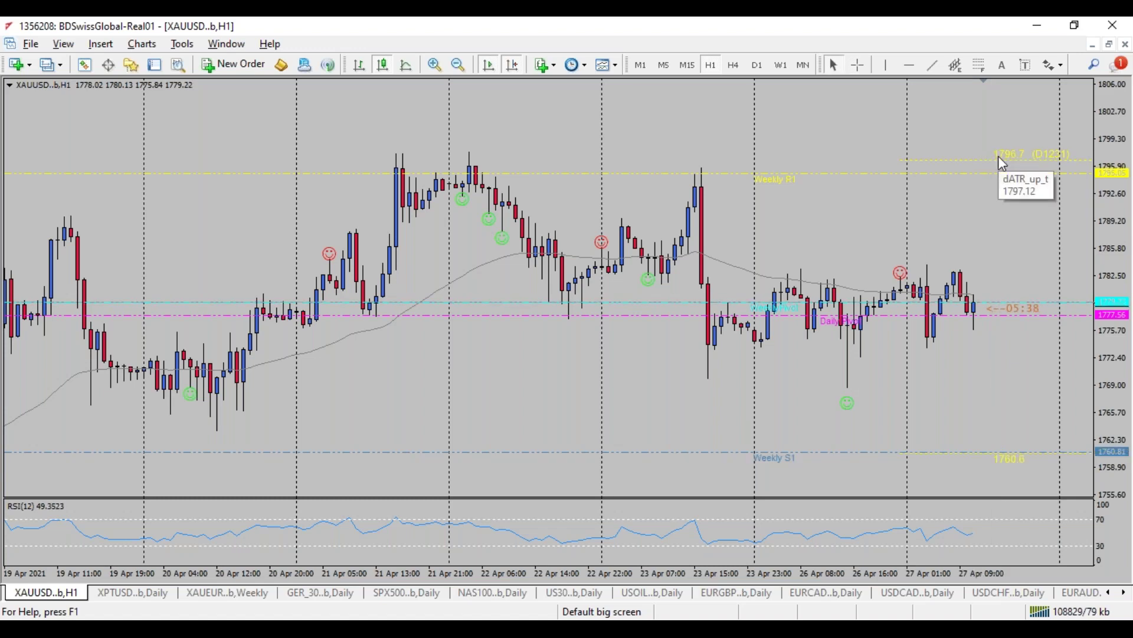
- Review the volatility topics on the slide, then go back to the charts and show them as tiled windows
key("alt+Tab")
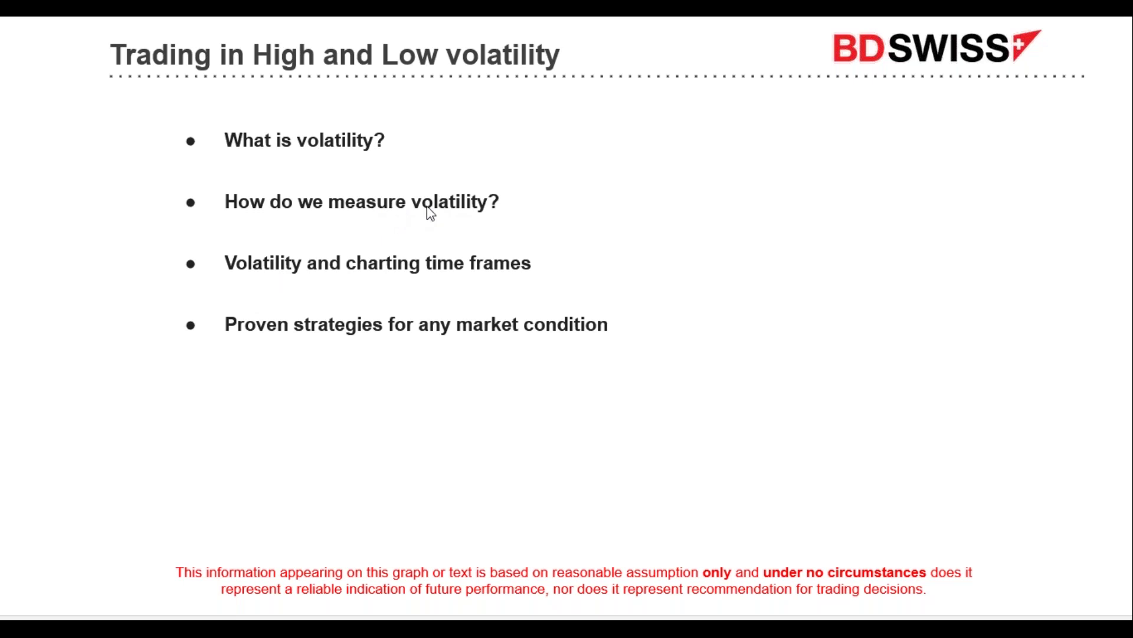
key("alt+Tab")
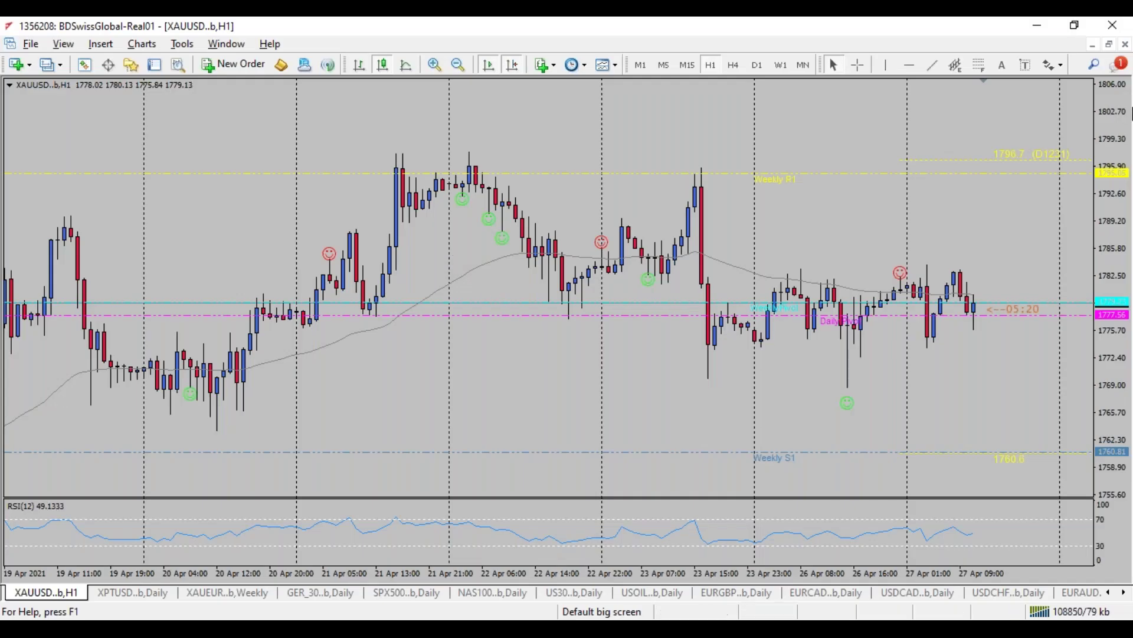
left_click(1109, 44)
key("alt+r")
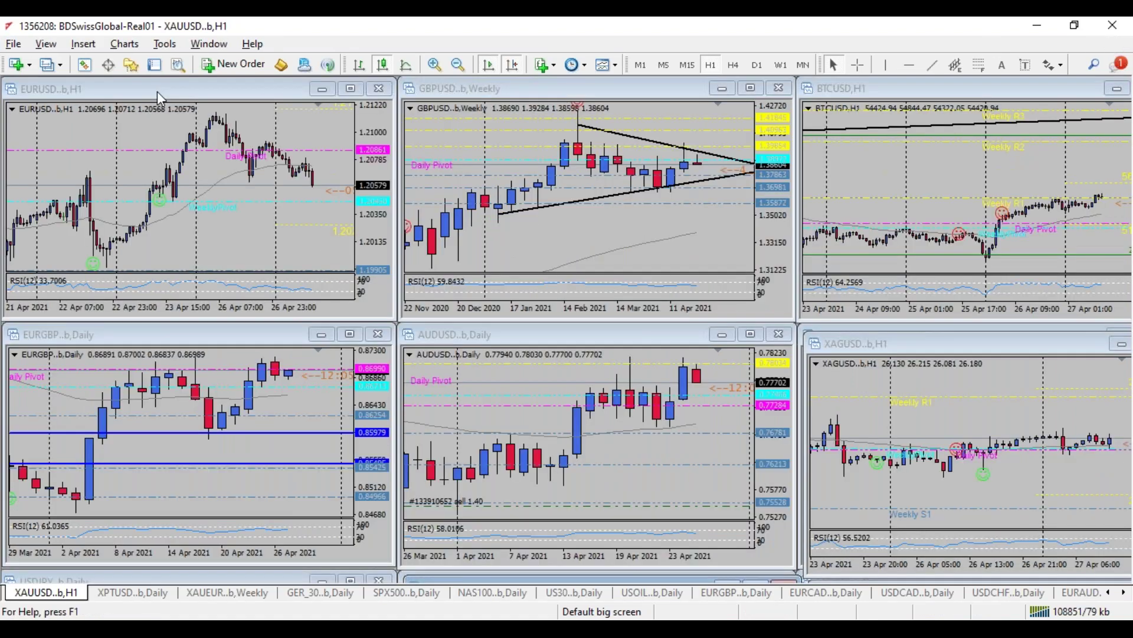
- Bring up the EURUSD H1 chart at full size and inspect the latest candles against the daily ATR lines with the crosshair
double_click(157, 91)
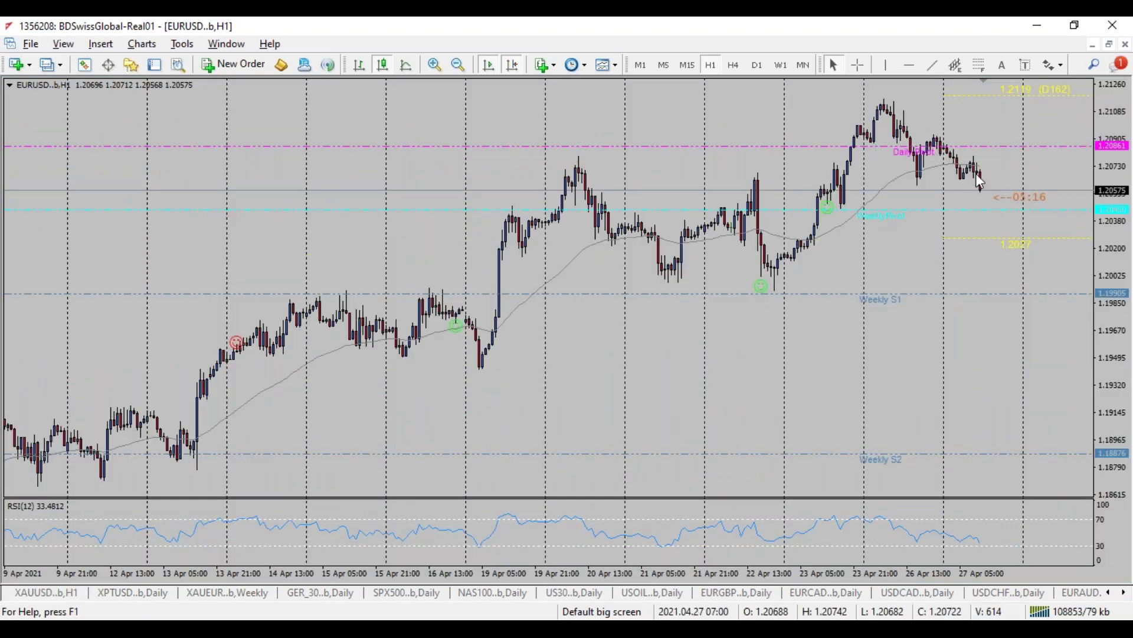
mouse_move(982, 193)
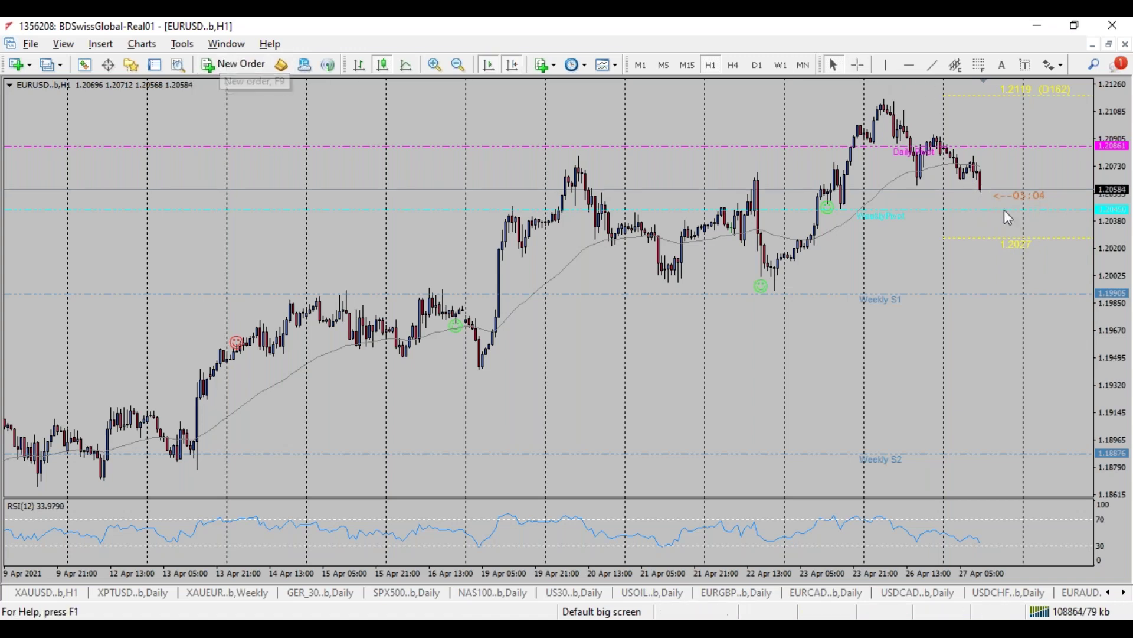
left_click(859, 66)
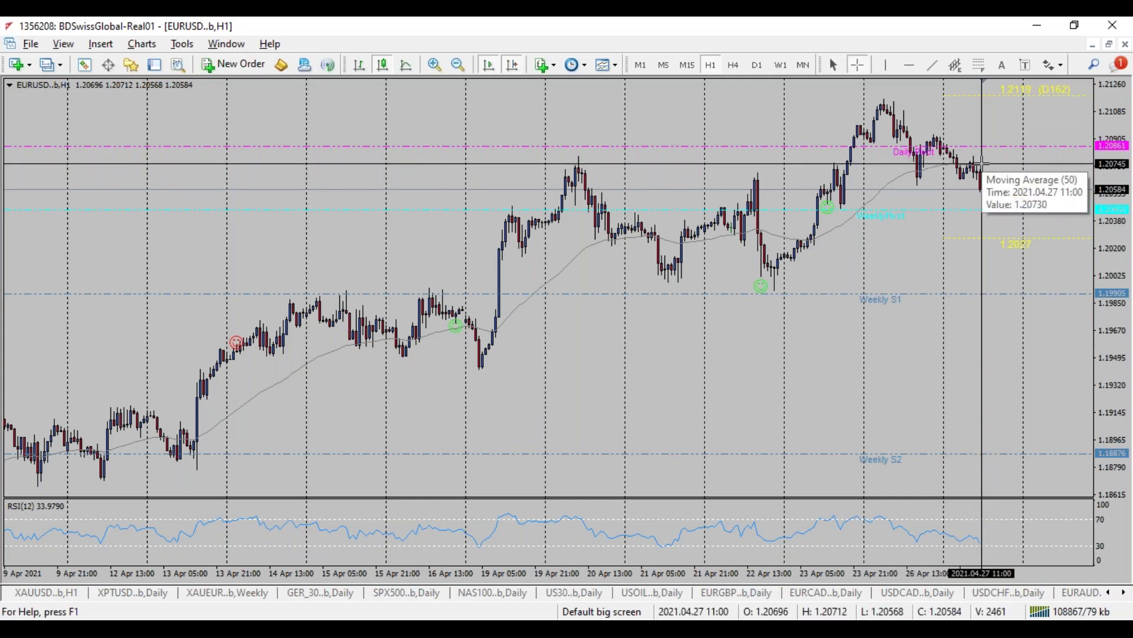
key("Escape")
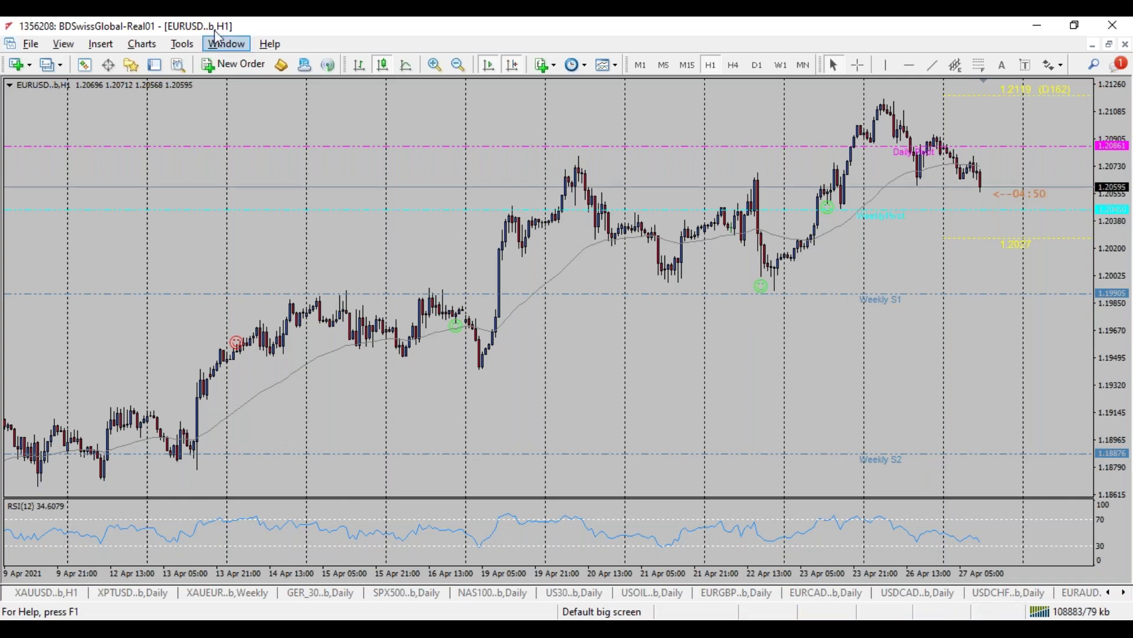
- Draw three horizontal lines on the EURUSD H1 chart, at about 1.2072, 1.2026 and 1.2117
left_click(909, 65)
left_click(990, 167)
left_click(910, 64)
left_click_drag(997, 208, 998, 240)
left_click(910, 65)
left_click(957, 97)
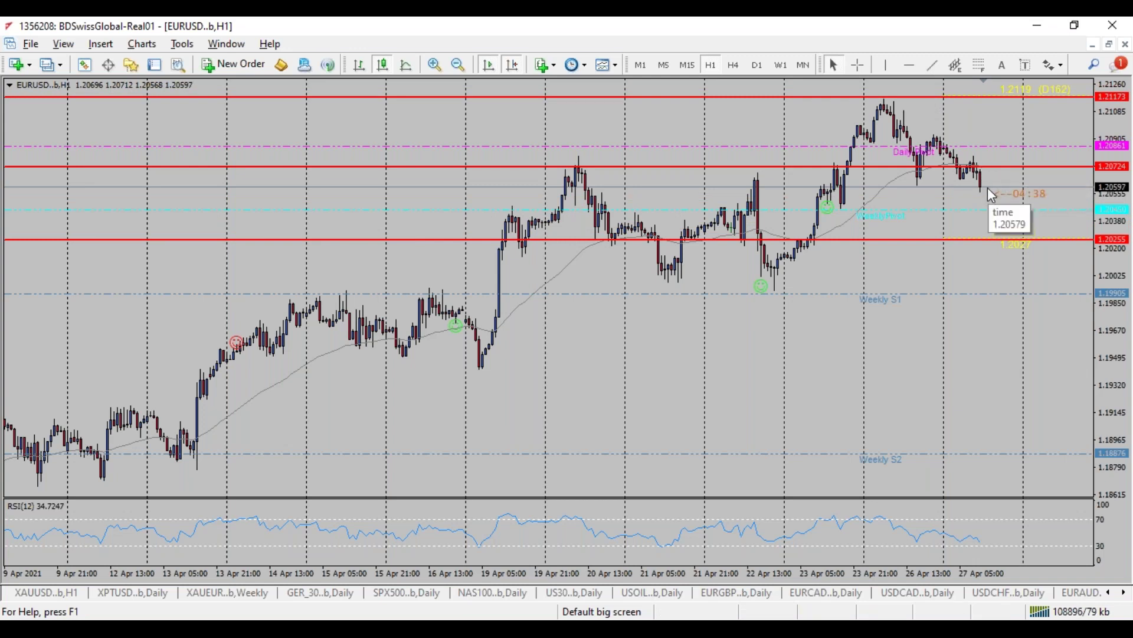
- Bring up the BTCUSD H1 chart at full size and draw horizontal lines at about 57827, 54664 and 53044
left_click(1110, 45)
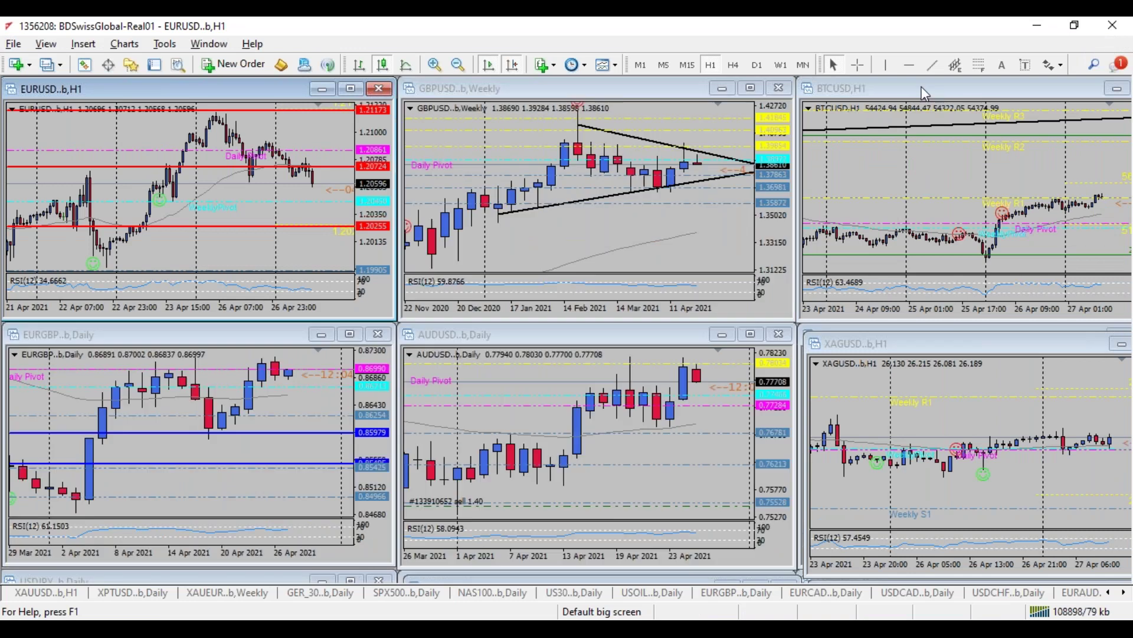
double_click(909, 107)
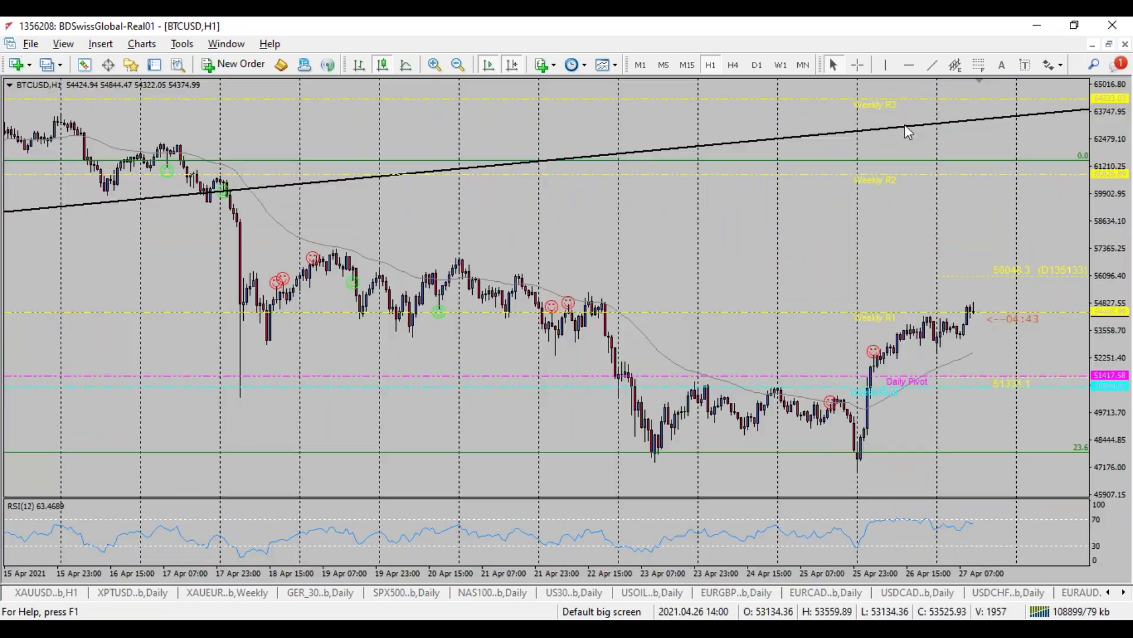
left_click(909, 65)
left_click(954, 285)
left_click_drag(954, 294, 954, 313)
left_click(939, 237)
left_click_drag(938, 242, 938, 245)
left_click(909, 65)
left_click(963, 357)
left_click_drag(962, 356, 963, 378)
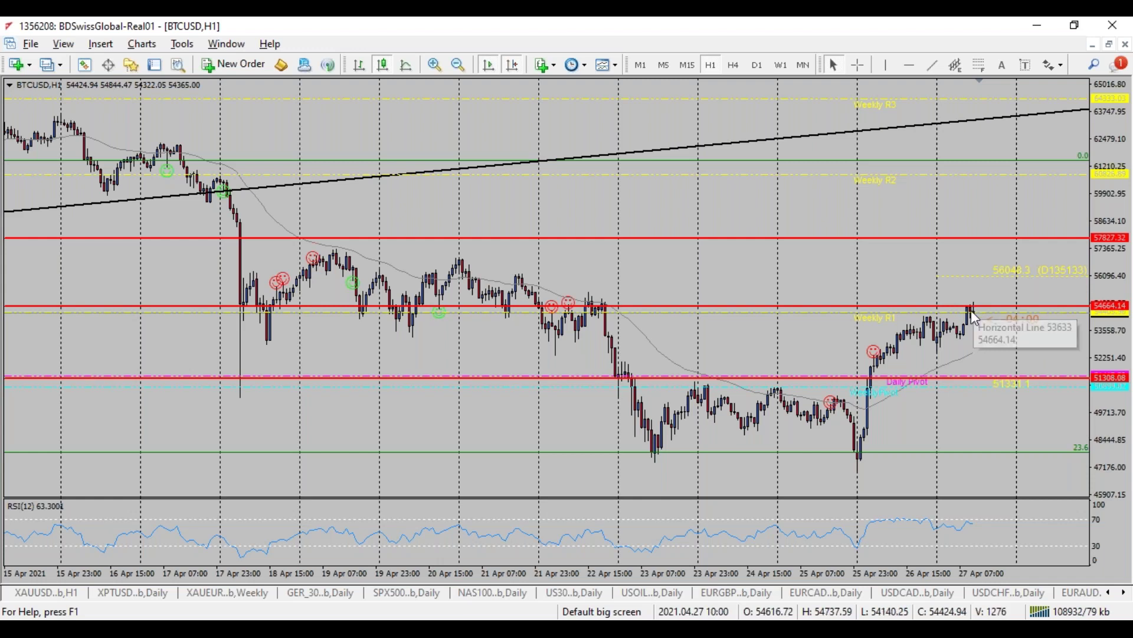
left_click_drag(970, 380, 969, 340)
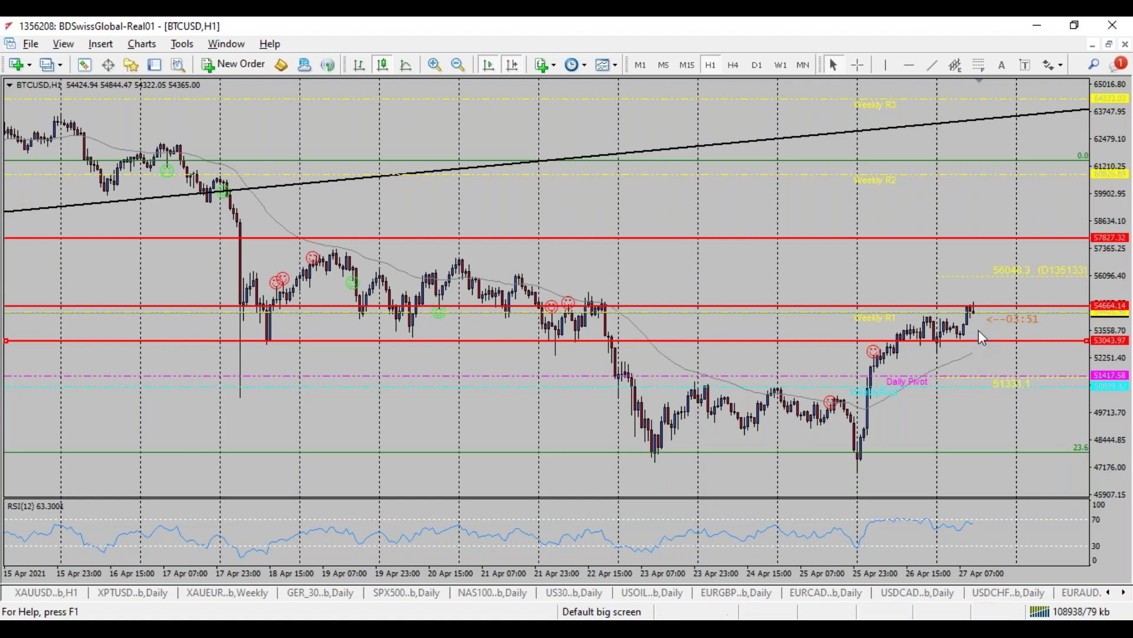
- Change the colour of the middle horizontal line on the BTCUSD chart, near the latest candles, to blue
mouse_move(968, 308)
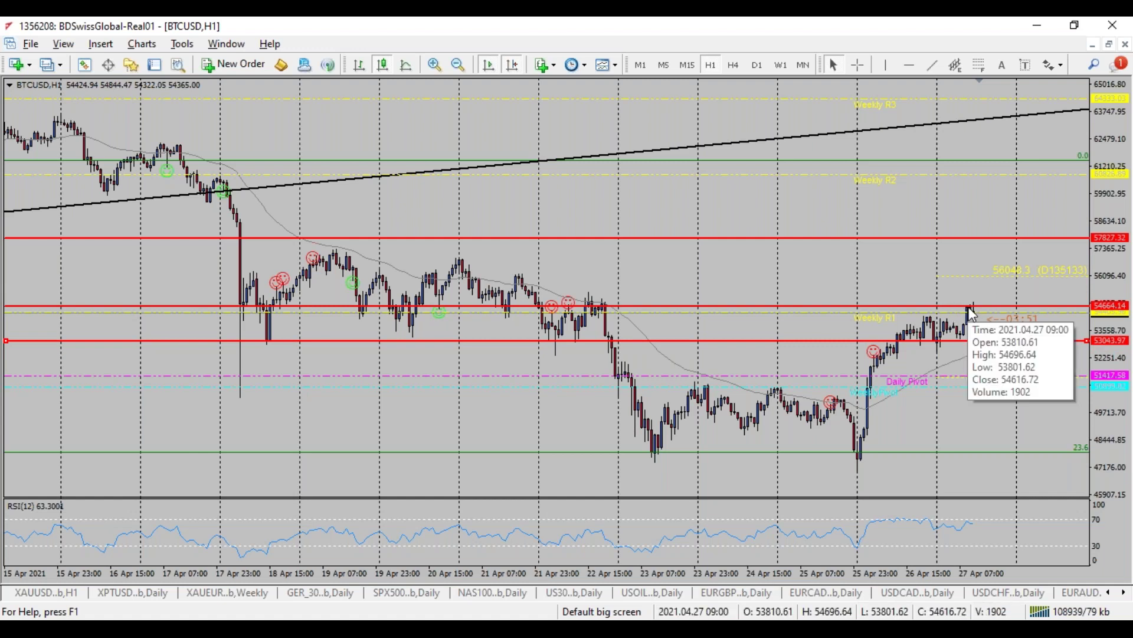
right_click(912, 306)
left_click(931, 317)
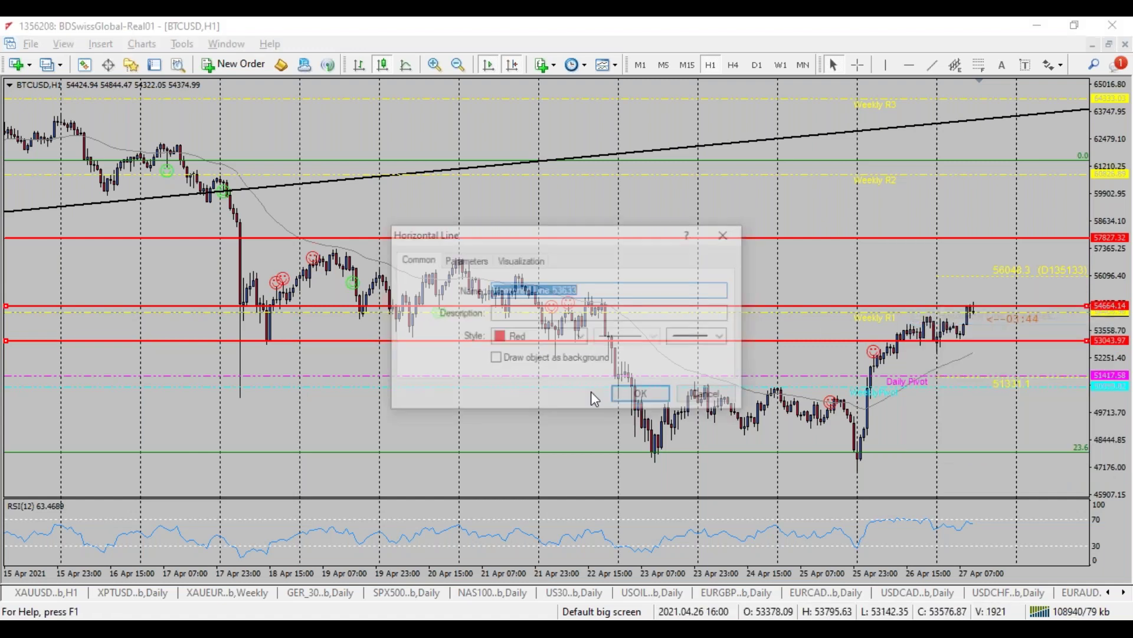
left_click(523, 336)
type("blue")
left_click(628, 397)
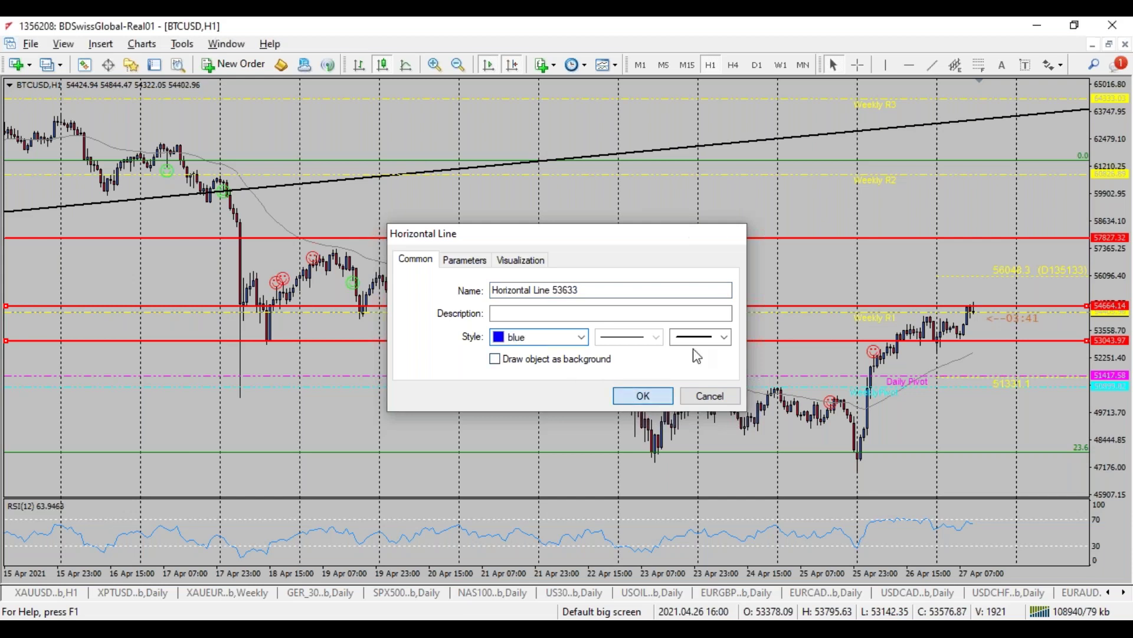
- Change the colour of the highest of the three drawn horizontal lines on the BTCUSD chart to green
right_click(884, 238)
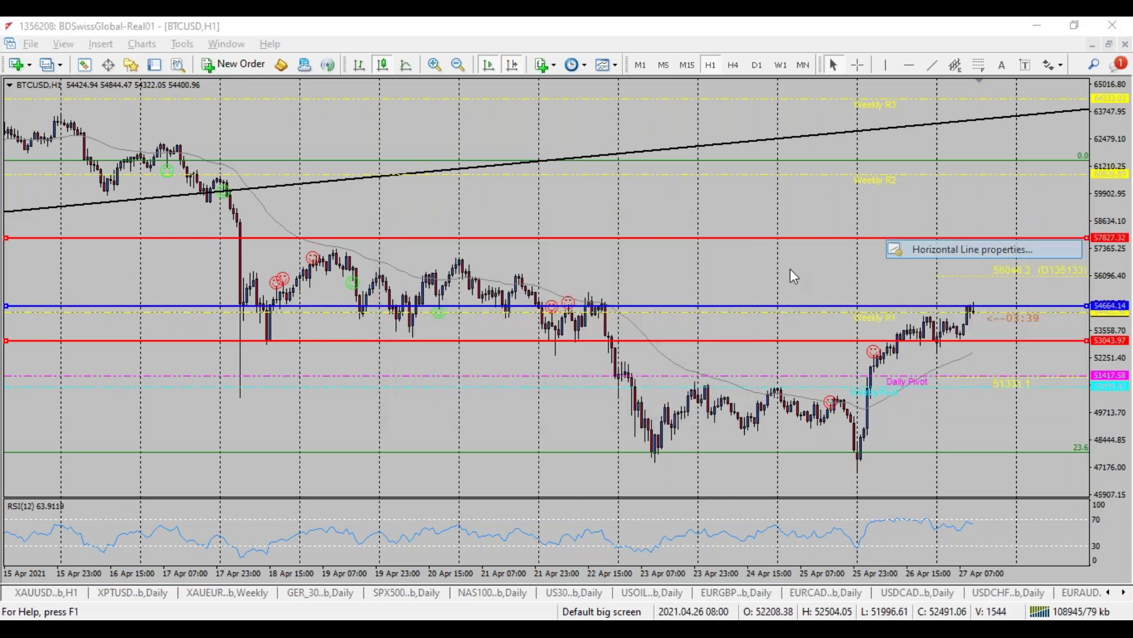
left_click(971, 249)
left_click(523, 337)
type("green")
left_click(643, 395)
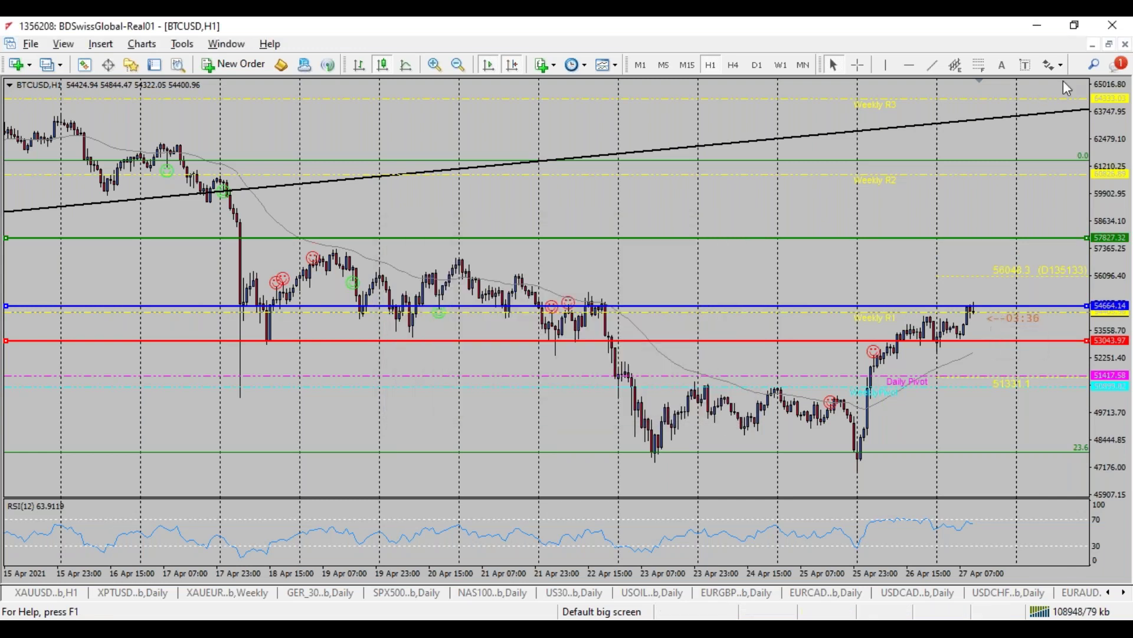
- Buy 0.1 of XAUUSD by market execution and set its stop loss on the H1 chart at about 1761.6, just above Weekly S1
left_click(45, 593)
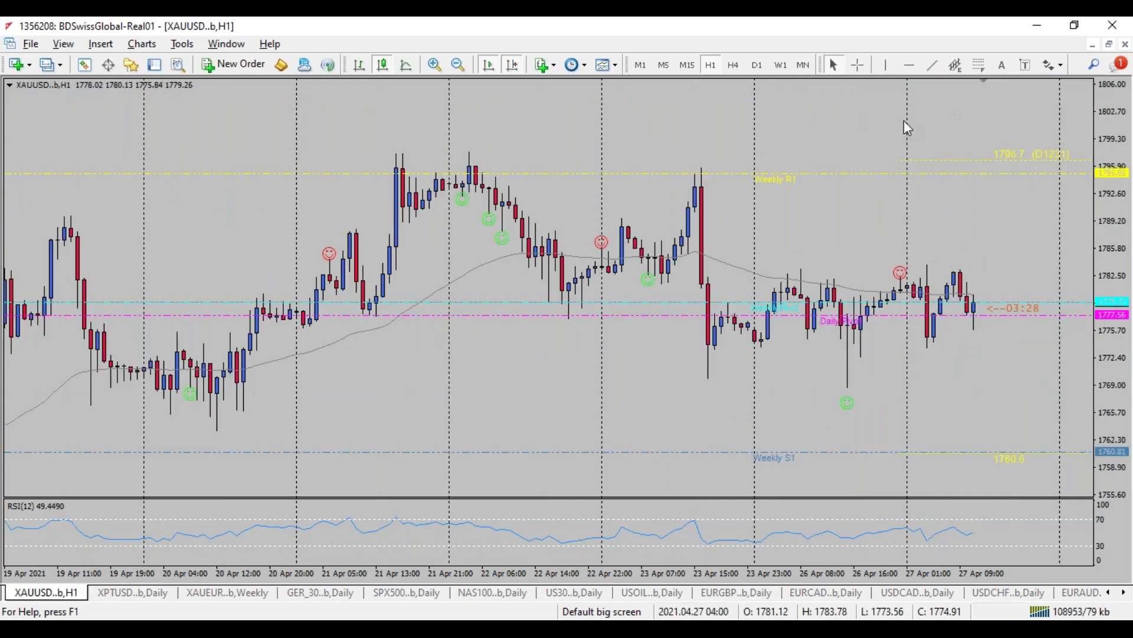
left_click(239, 64)
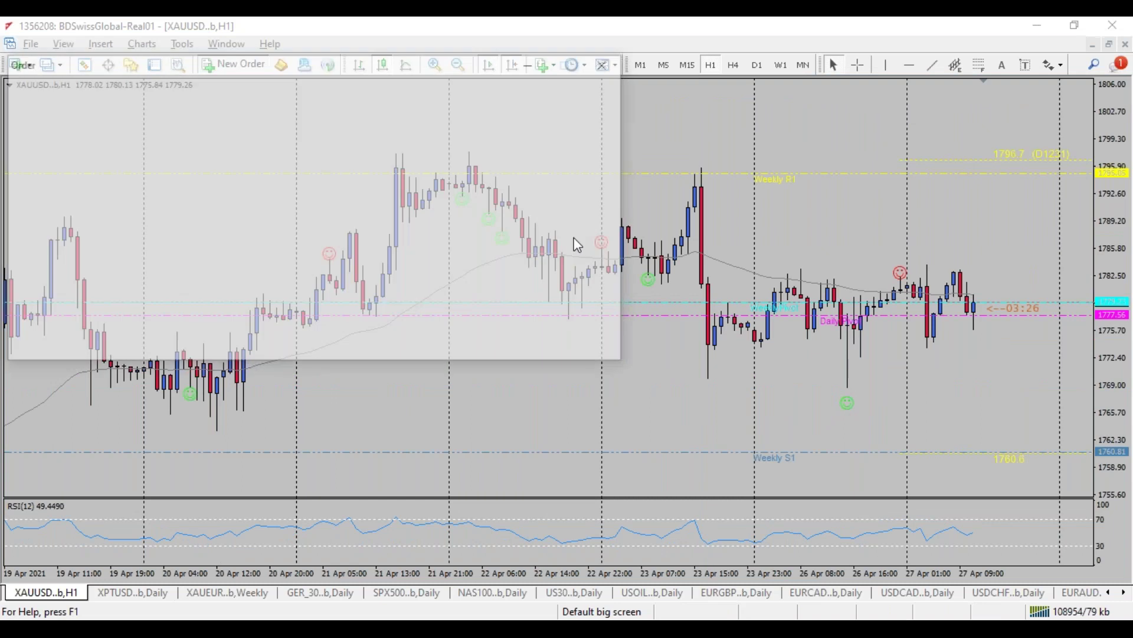
double_click(357, 114)
type("0.1")
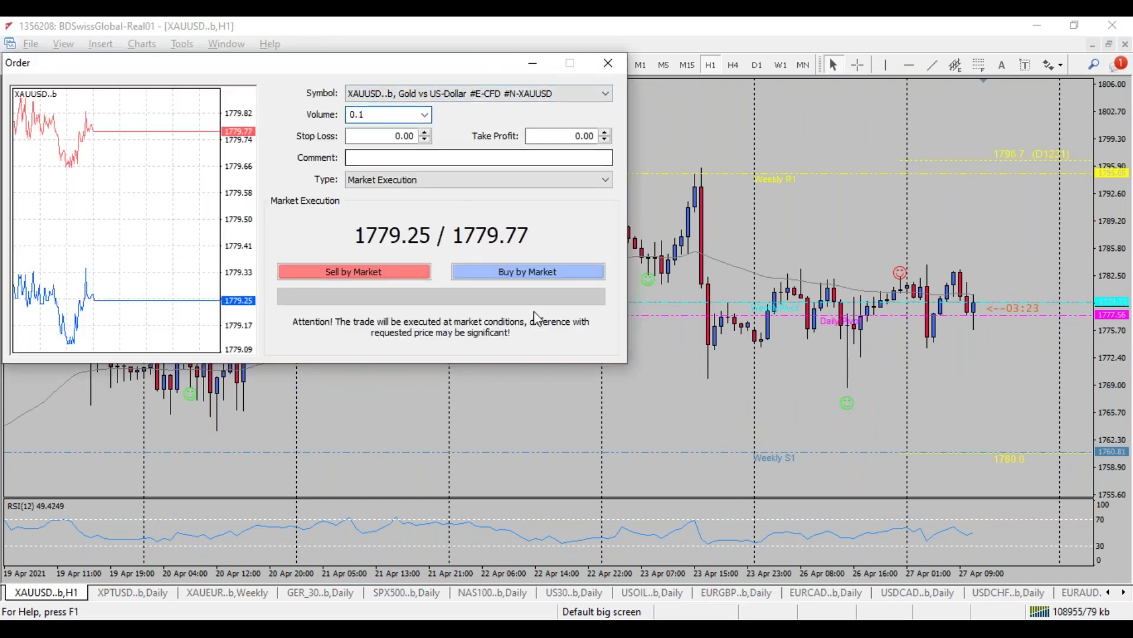
left_click(527, 271)
left_click_drag(944, 299, 938, 442)
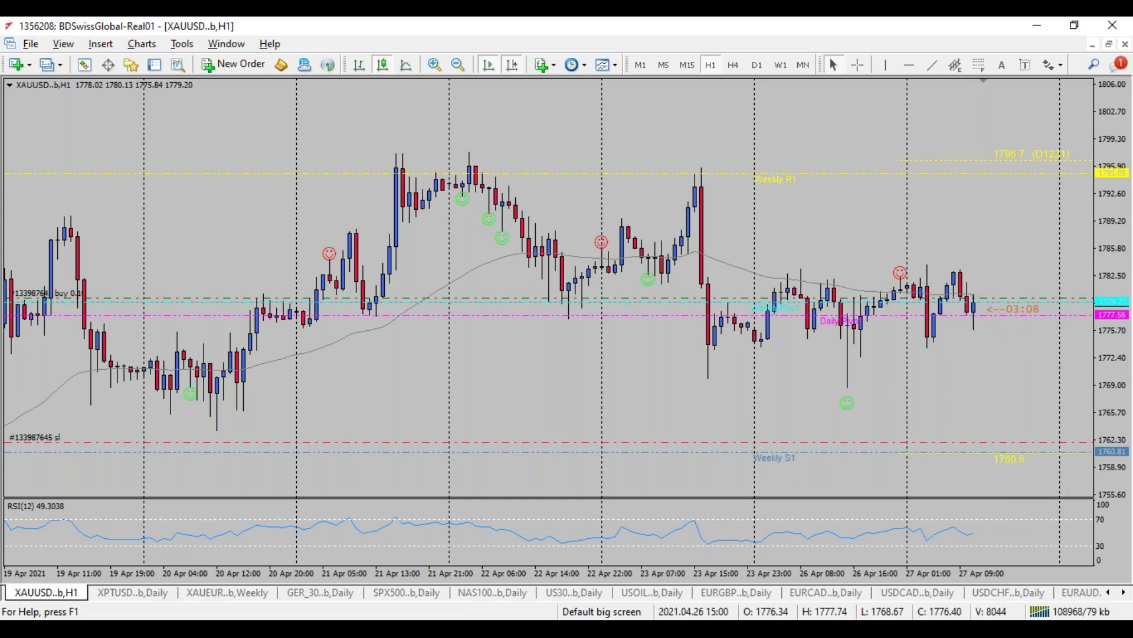
left_click(458, 65)
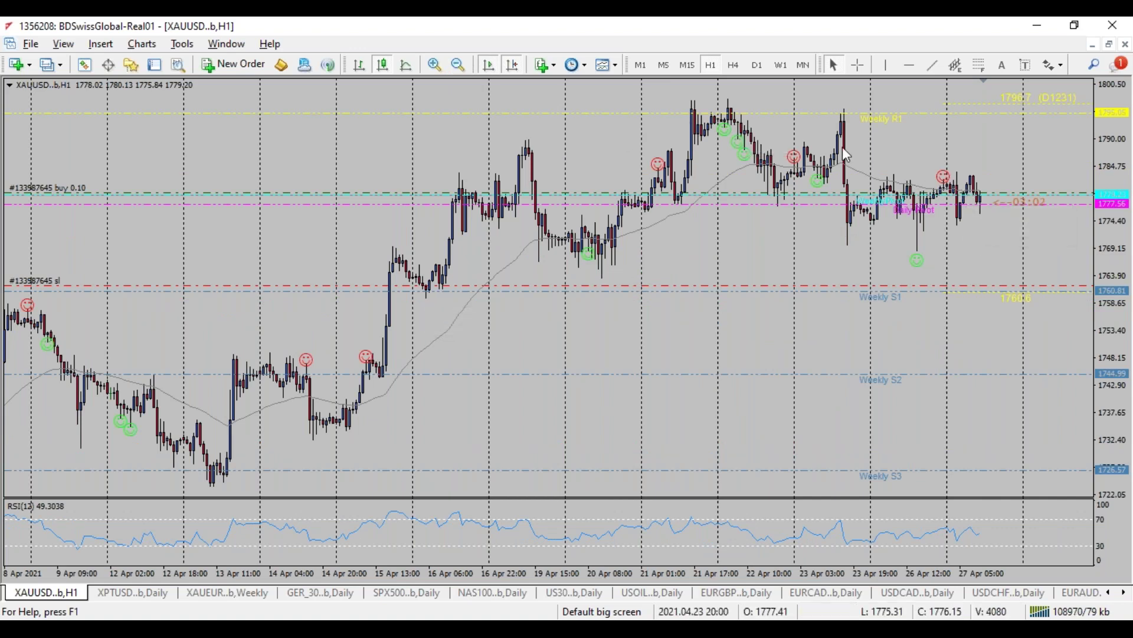
left_click_drag(785, 285, 75, 286)
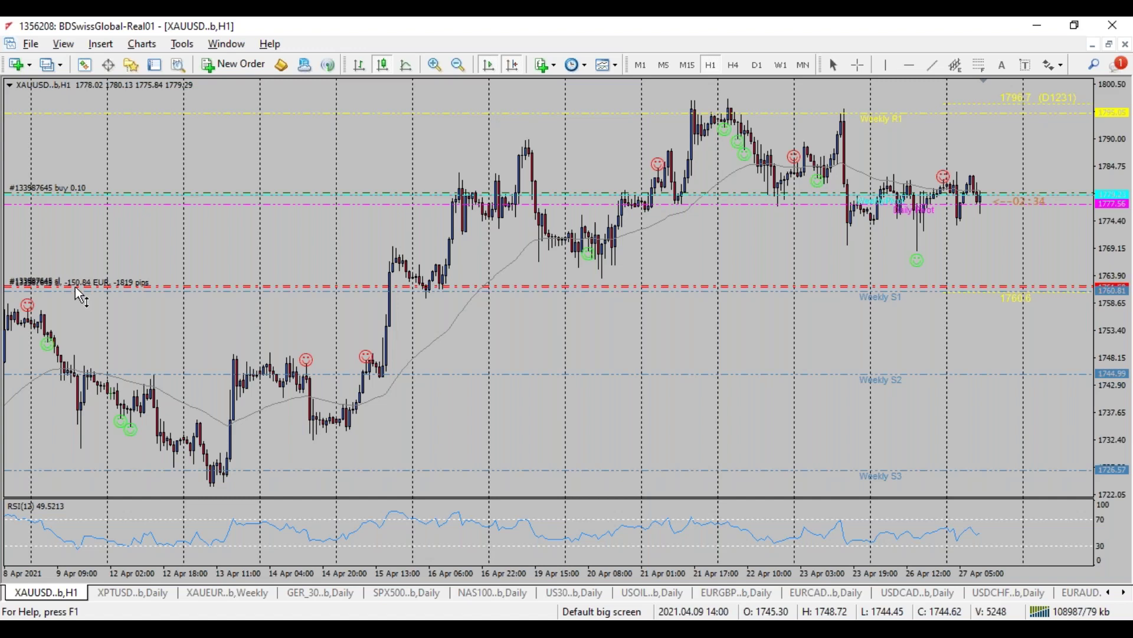
left_click_drag(76, 286, 76, 287)
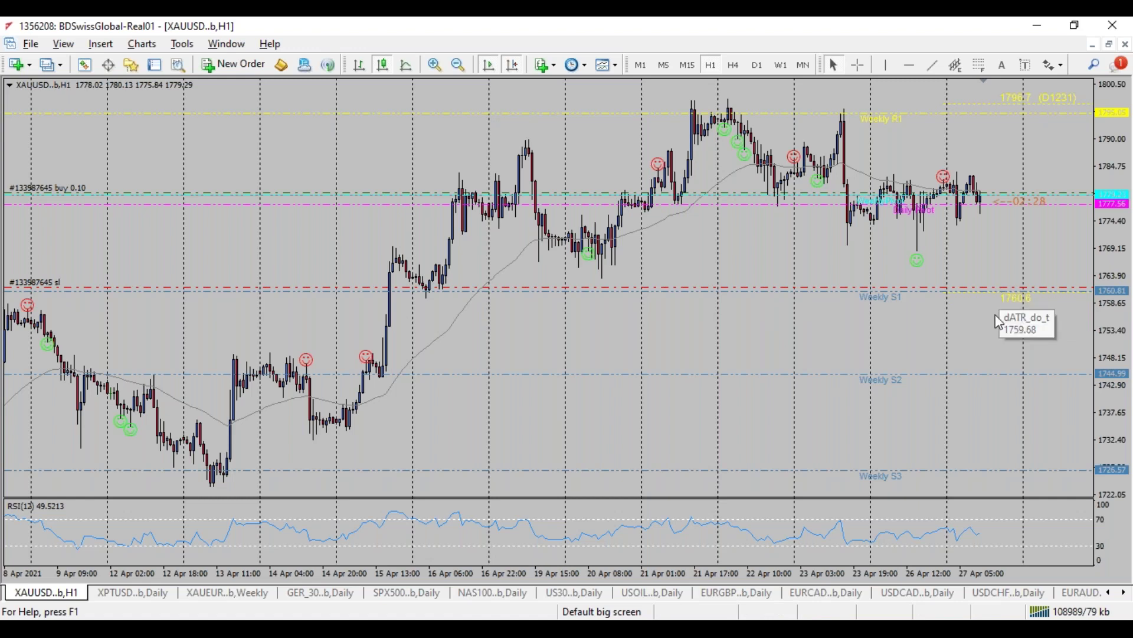
- Switch to the slide to go over measuring volatility and charting time frames, and return to the XAUUSD chart
key("alt+Tab")
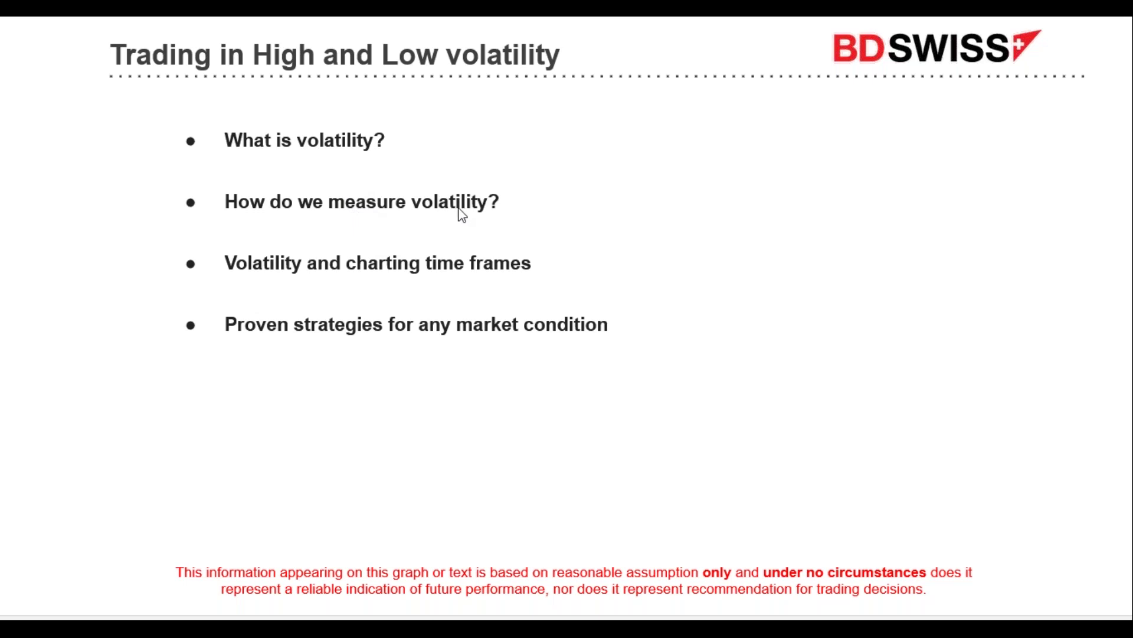
key("alt+Tab")
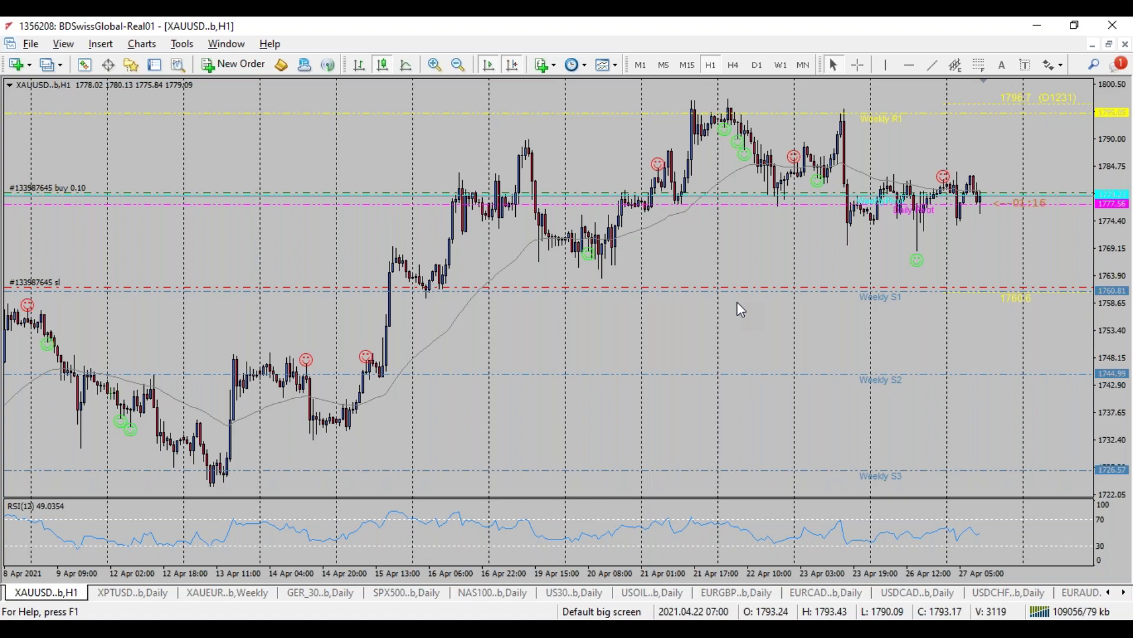
key("alt+Tab")
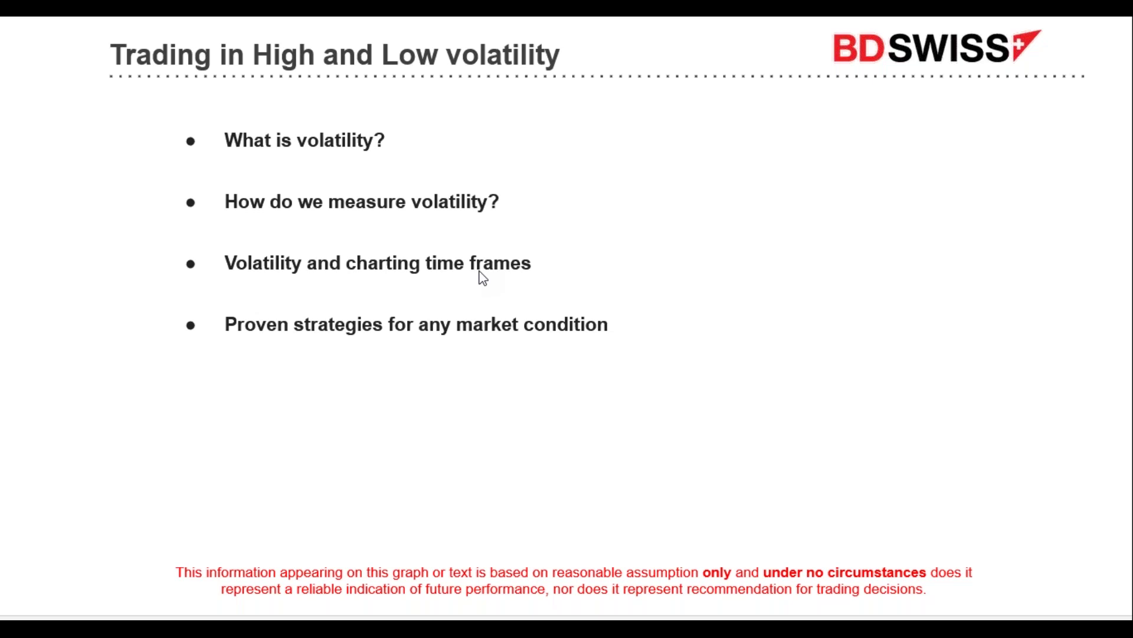
key("alt+Tab")
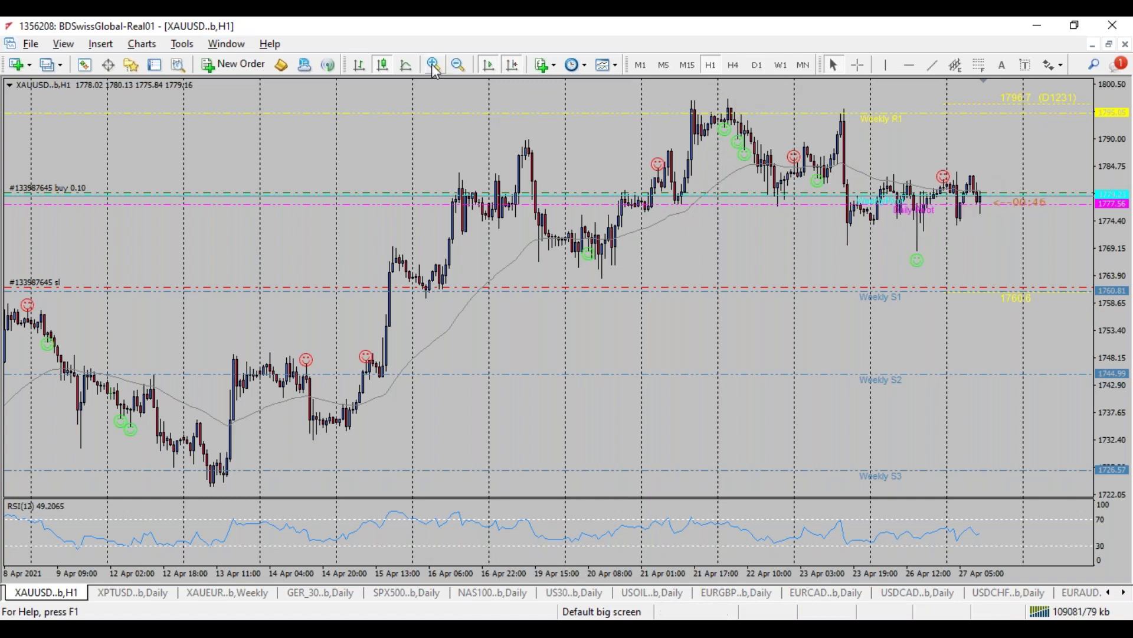
- Draw a rectangle over the recent sideways range on the XAUUSD H1 chart, from about 1783.4 down to about 1774
left_click(100, 47)
mouse_move(157, 168)
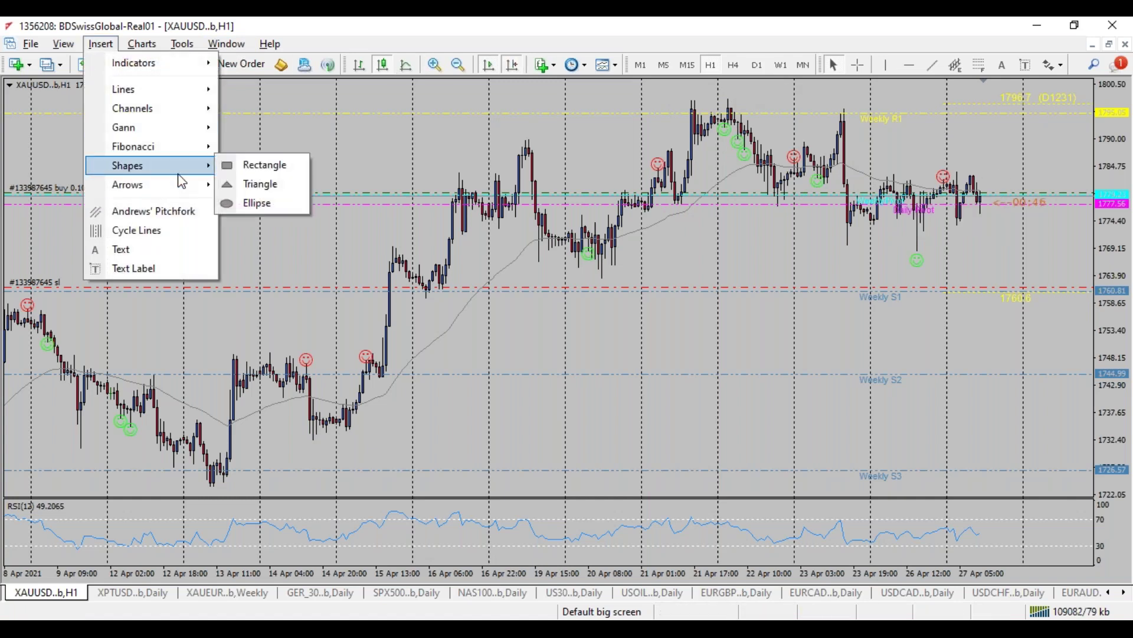
left_click(230, 172)
mouse_move(983, 174)
left_mouse_down()
mouse_move(876, 179)
mouse_move(848, 222)
left_mouse_up()
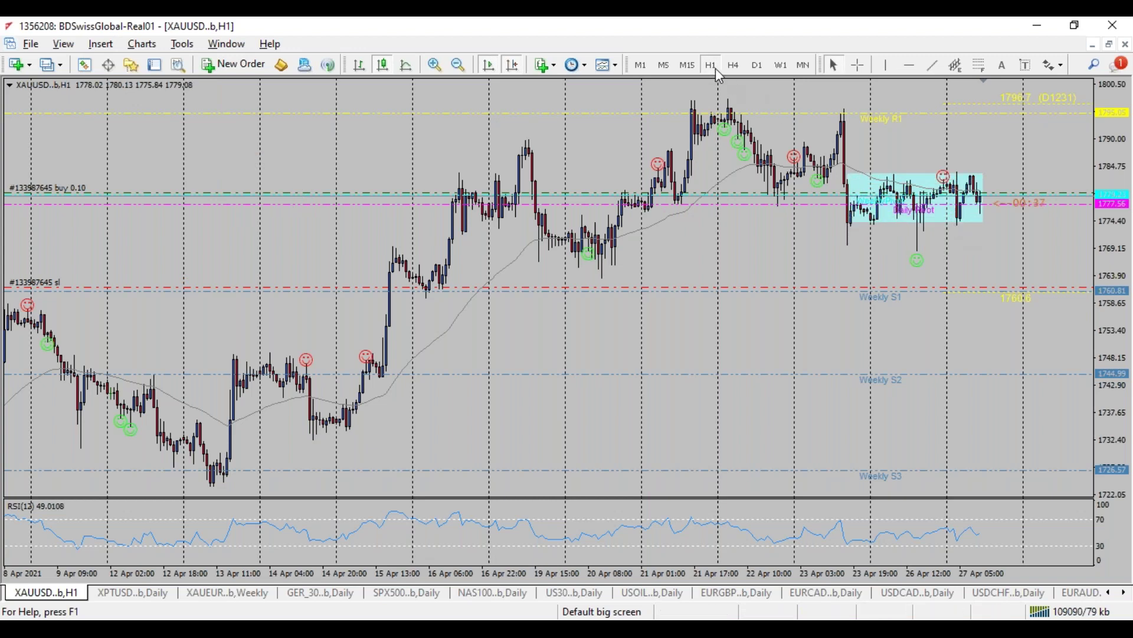
- Switch the XAUUSD chart to the M15 timeframe and set the buy position's stop loss at about 1775.4, inside the rectangle
left_click(685, 65)
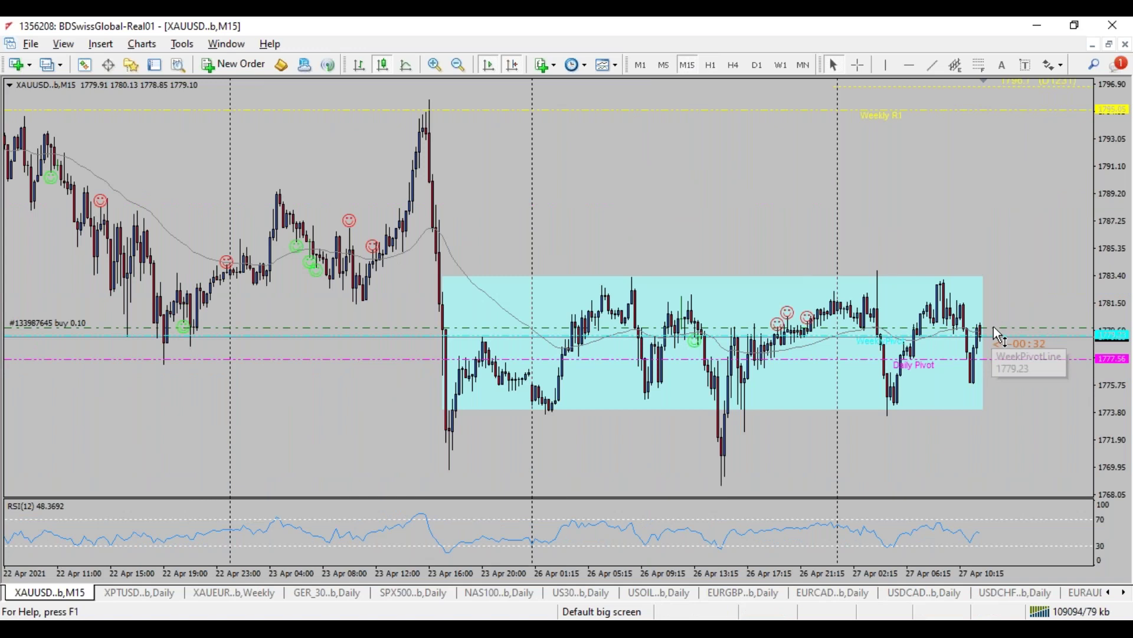
left_click_drag(993, 327, 69, 390)
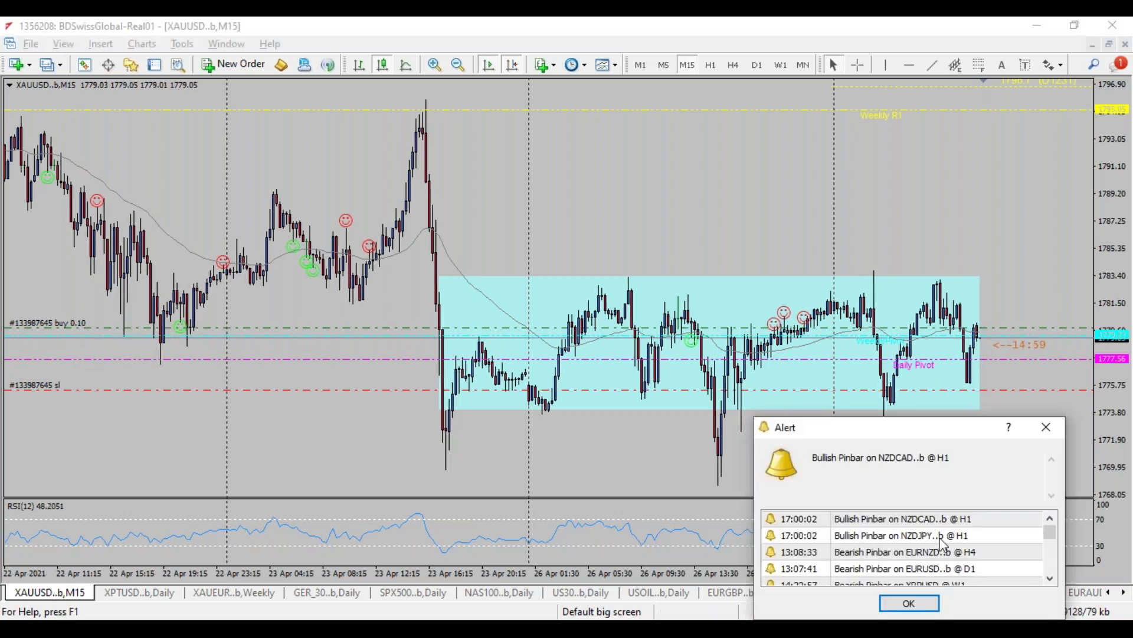
left_click(910, 603)
left_click_drag(293, 390, 296, 390)
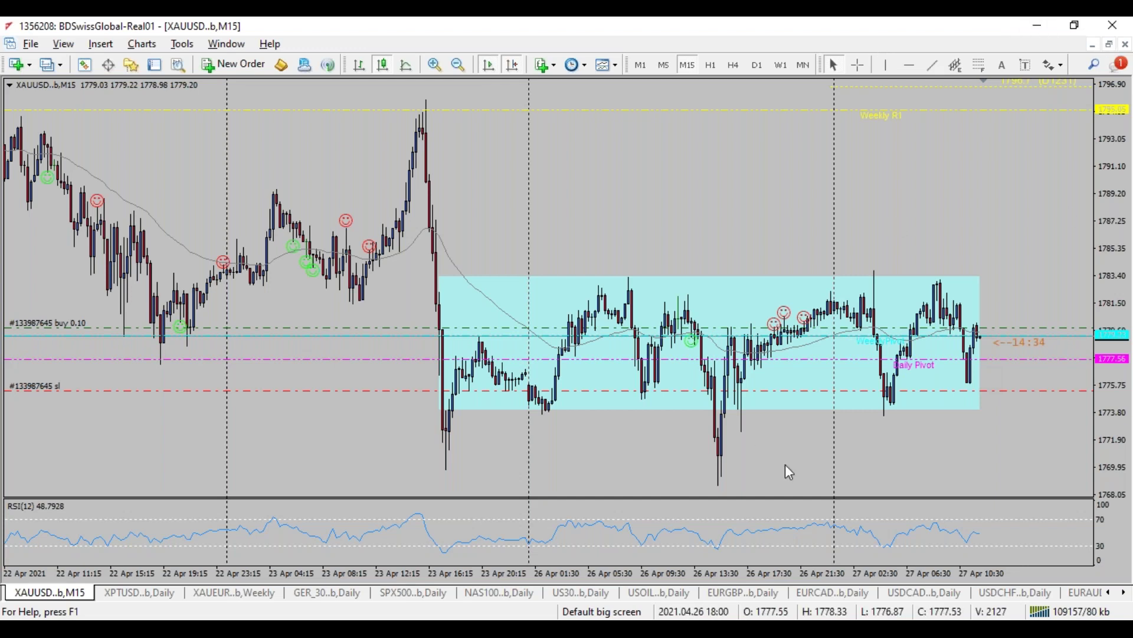
- Bring up the USDJPY chart at full size and switch it to the H1 timeframe with more price history in view
left_click(1111, 44)
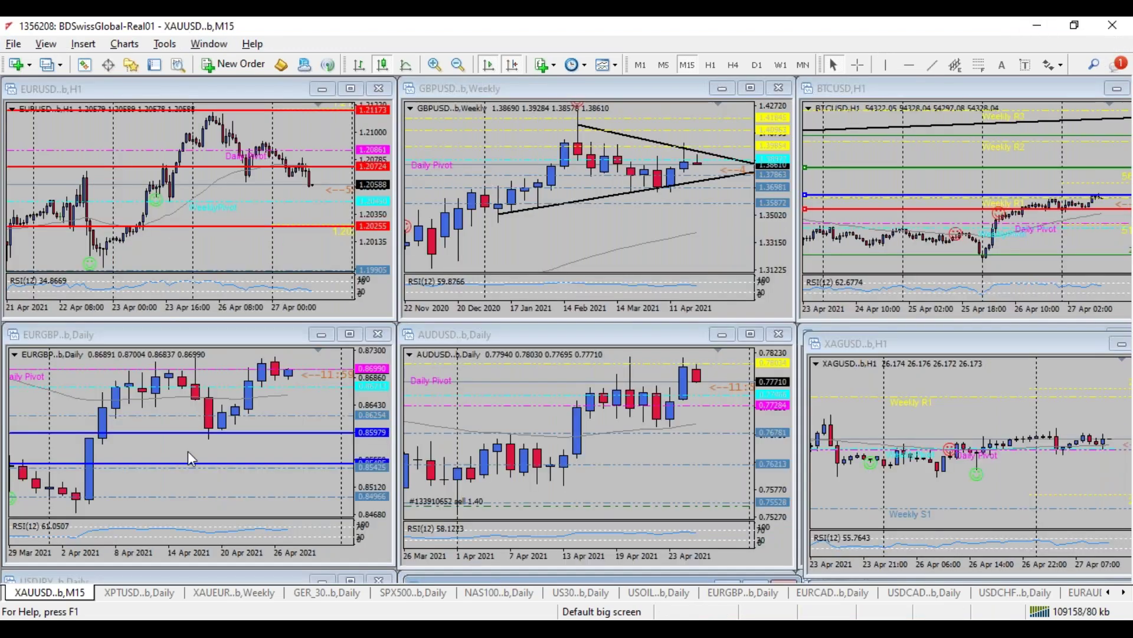
left_click(163, 578)
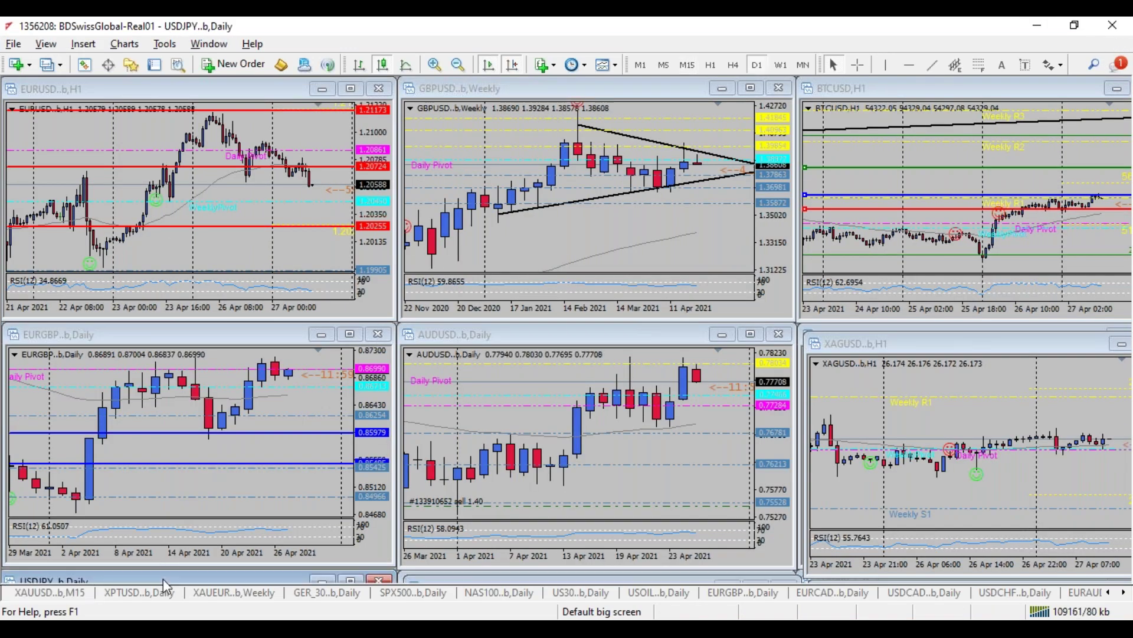
double_click(163, 578)
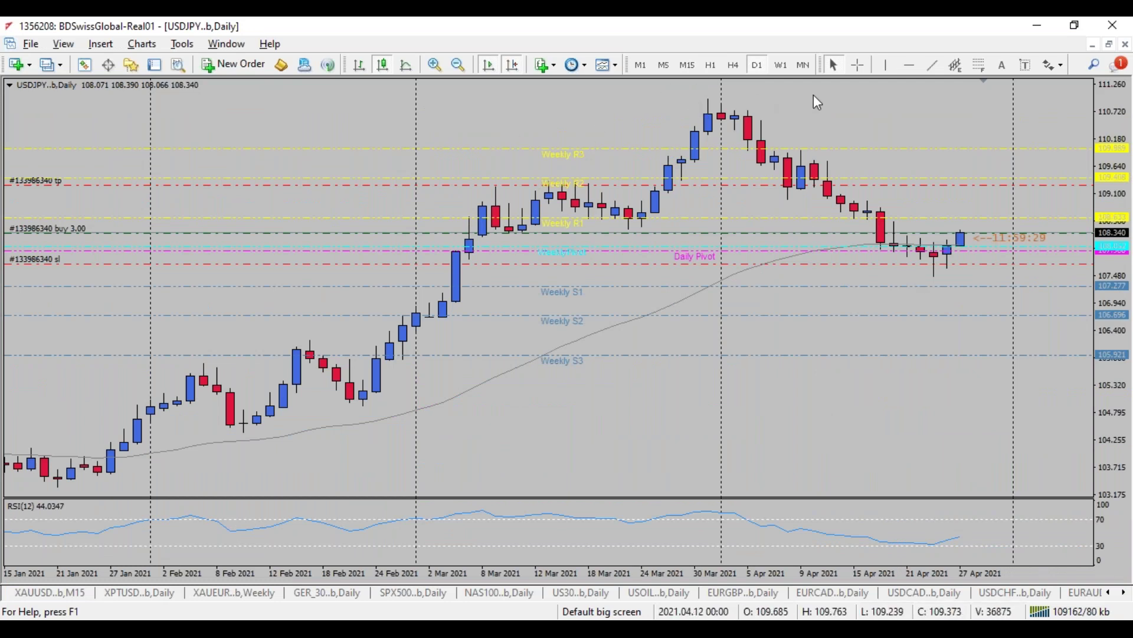
left_click(711, 65)
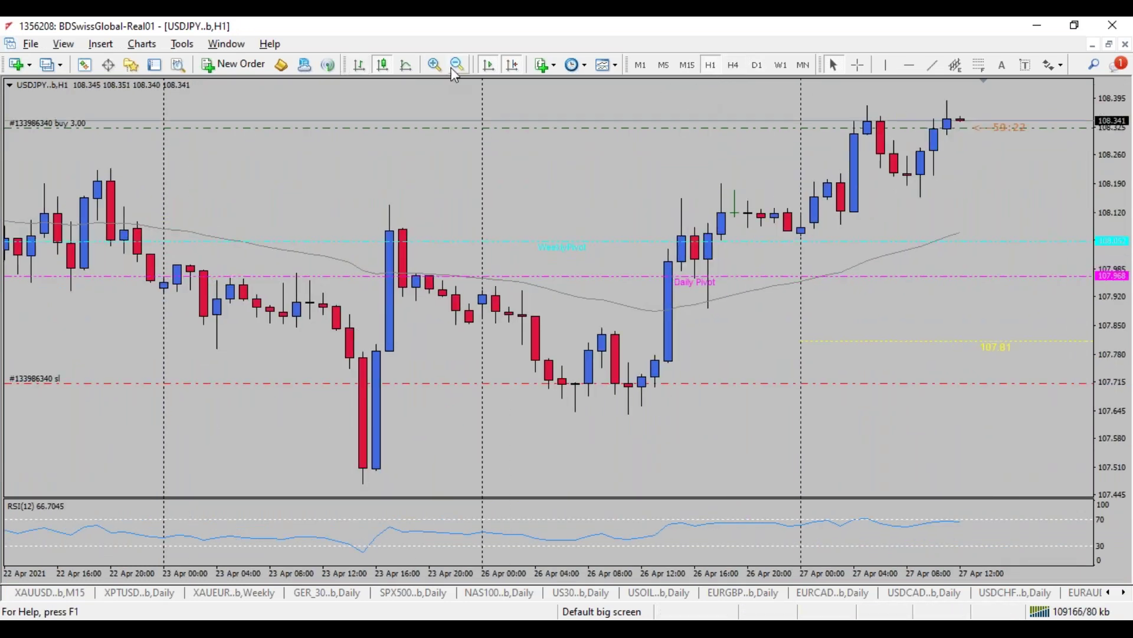
left_click(455, 66)
left_click(456, 65)
left_click_drag(1111, 260, 1112, 278)
left_click_drag(996, 302, 997, 421)
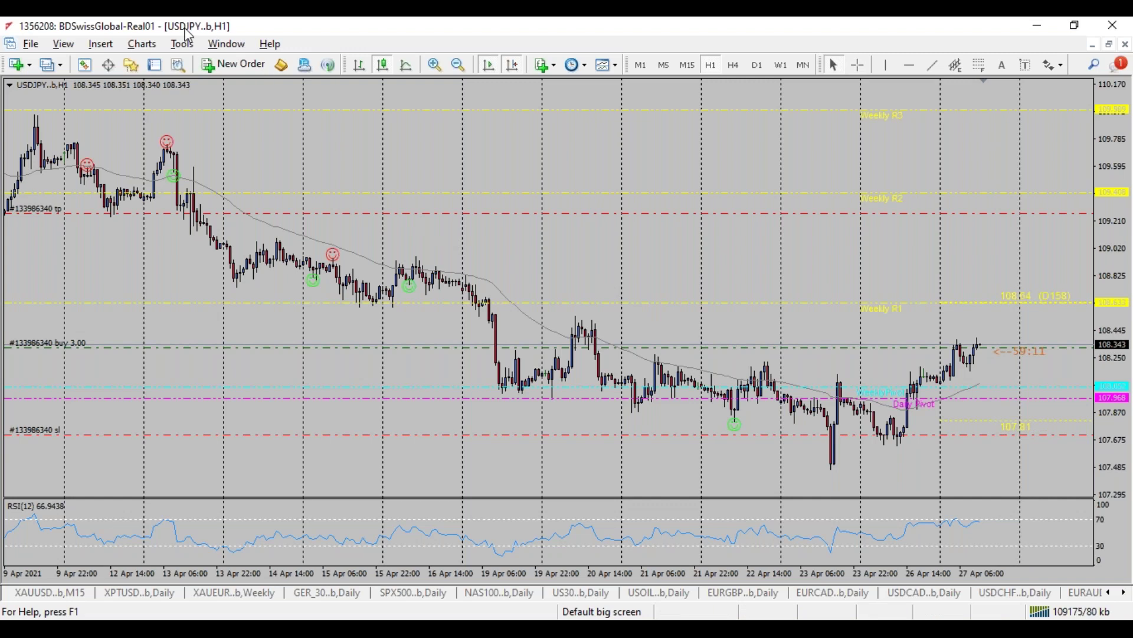
- Bring up the GBPUSD H1 chart at full size and measure the distance between its upper and lower daily ATR lines
left_click(1109, 45)
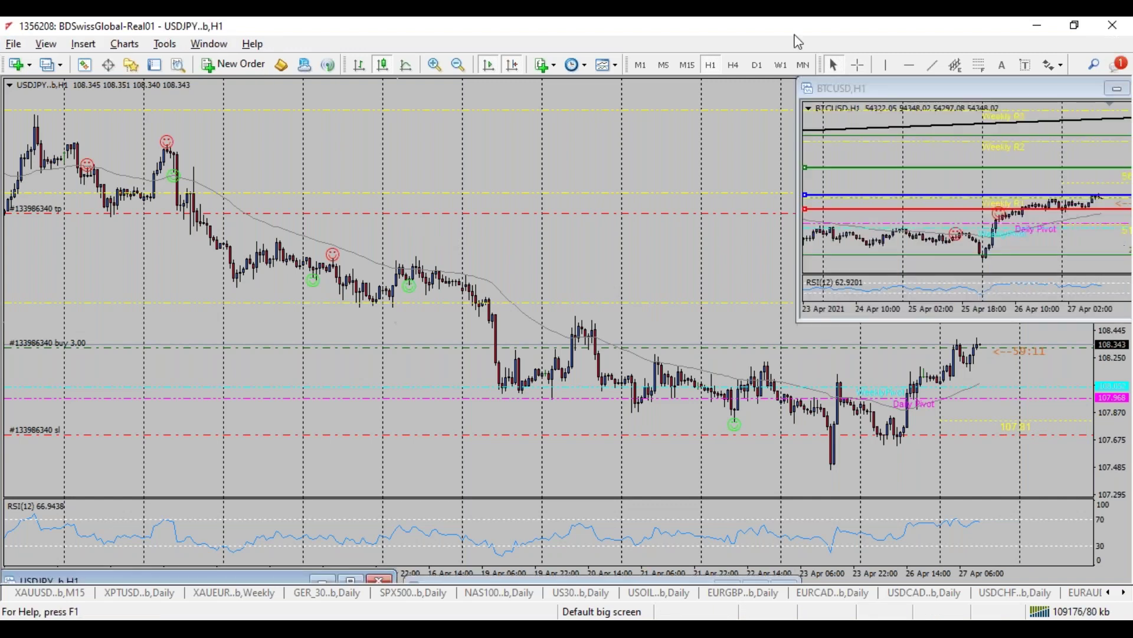
double_click(528, 89)
left_click(710, 65)
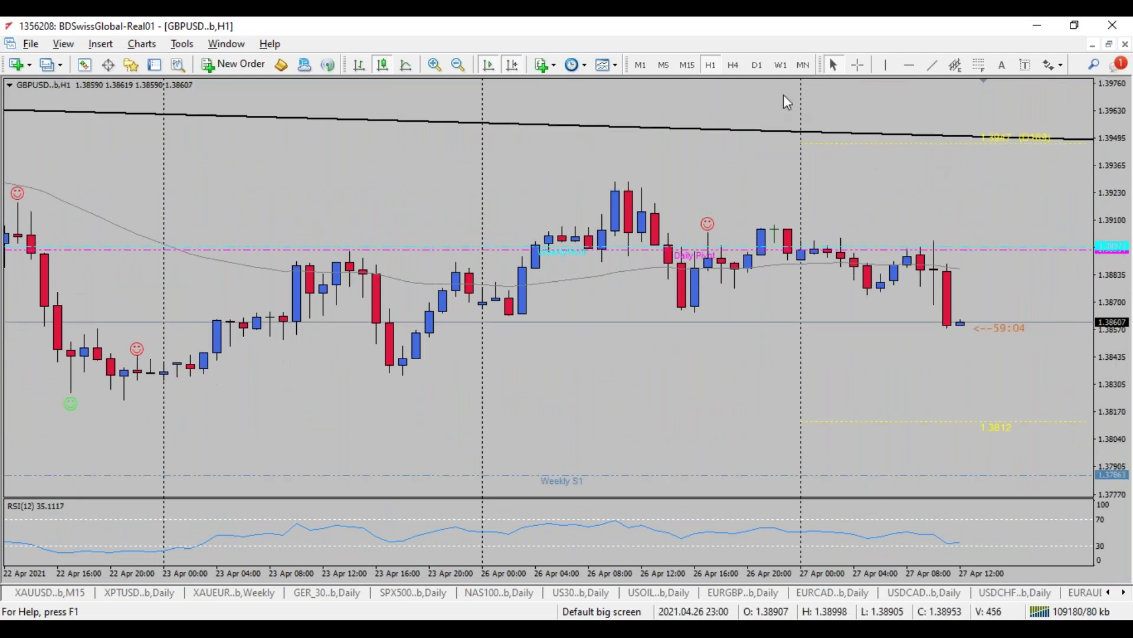
left_click(861, 69)
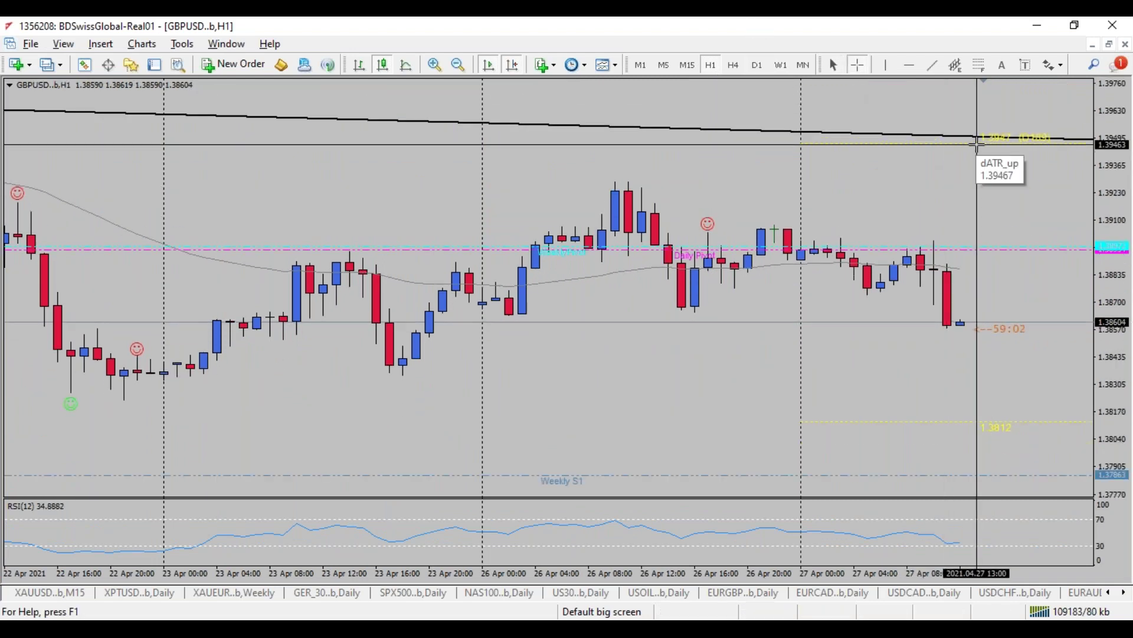
left_click_drag(978, 143, 974, 425)
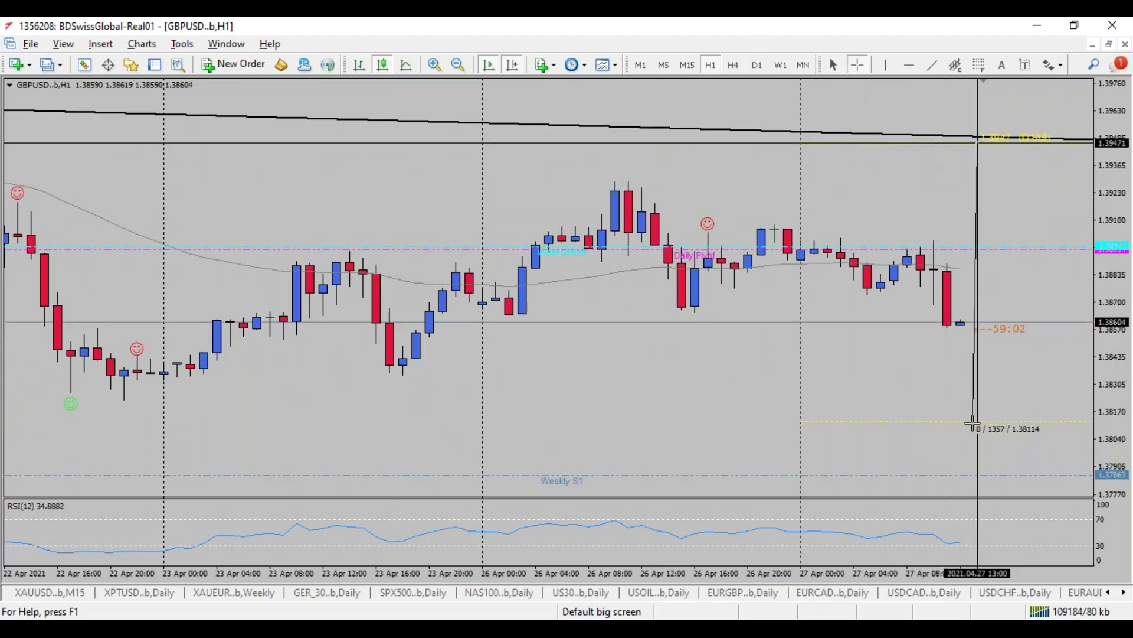
left_click_drag(974, 425, 974, 425)
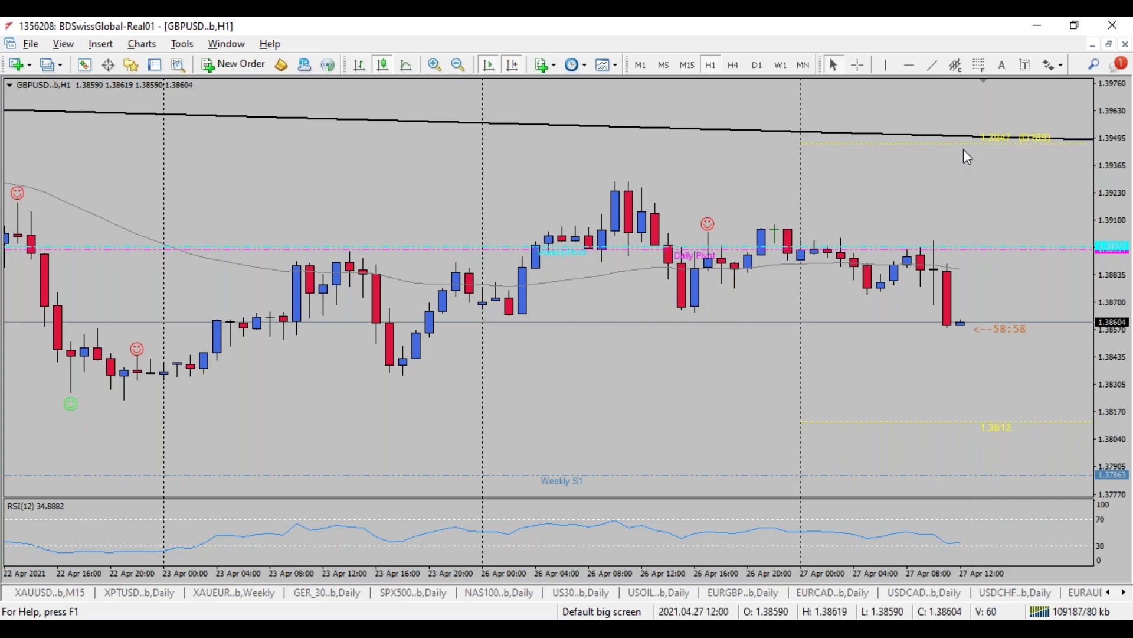
left_click(462, 66)
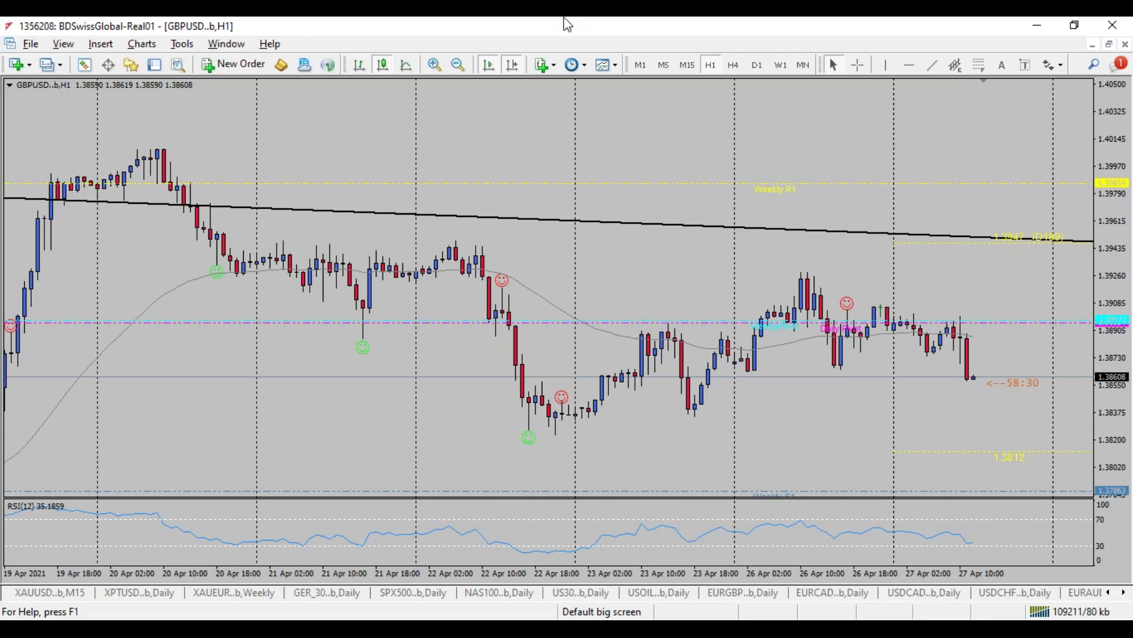
left_click(1111, 45)
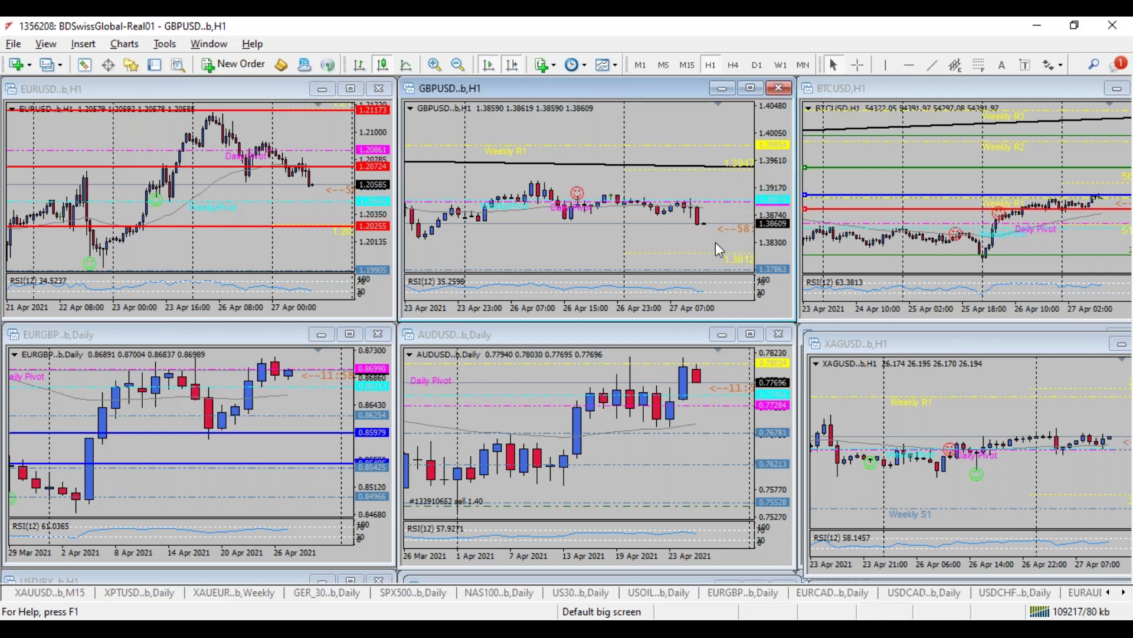
- Bring up the EURGBP chart at full size and switch it to the H1 timeframe with more price history in view
double_click(207, 580)
left_click(857, 65)
left_click_drag(981, 302, 982, 420)
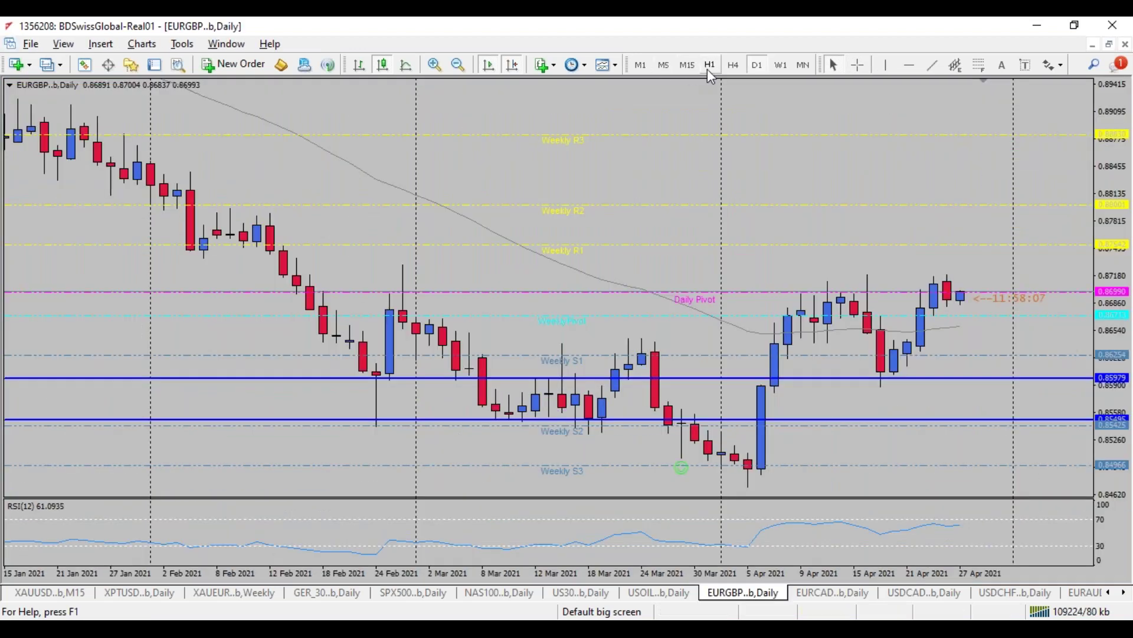
left_click(711, 65)
left_click(466, 65)
- Measure the distance between the upper and lower daily ATR lines on the EURGBP chart, and return to the tiled charts
left_click(859, 66)
left_click_drag(980, 134, 981, 302)
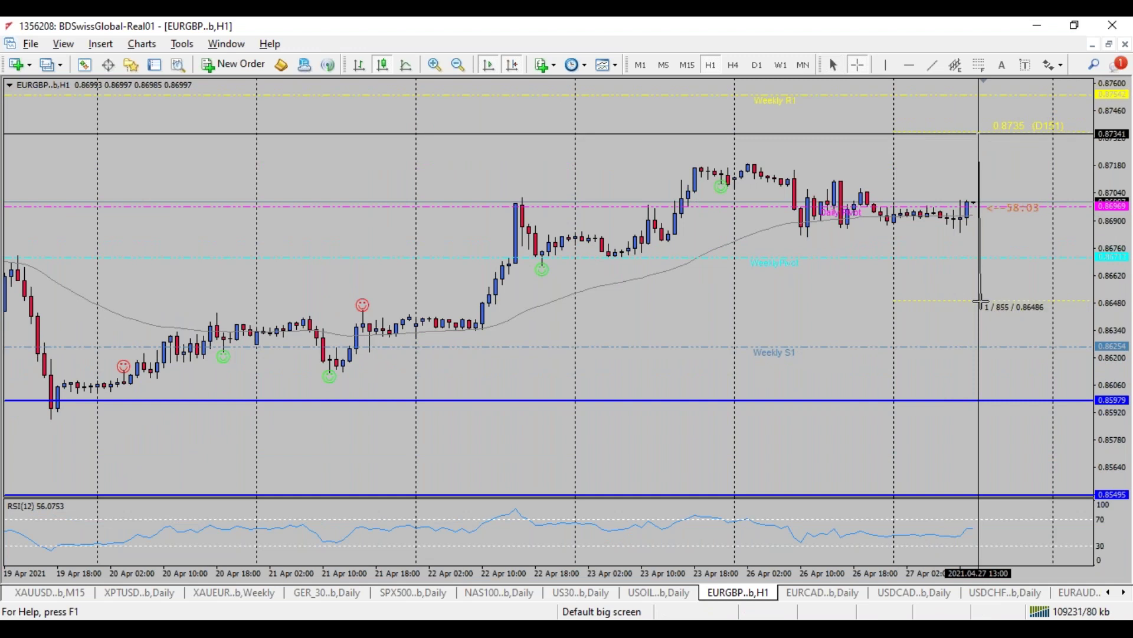
left_click_drag(981, 302, 981, 302)
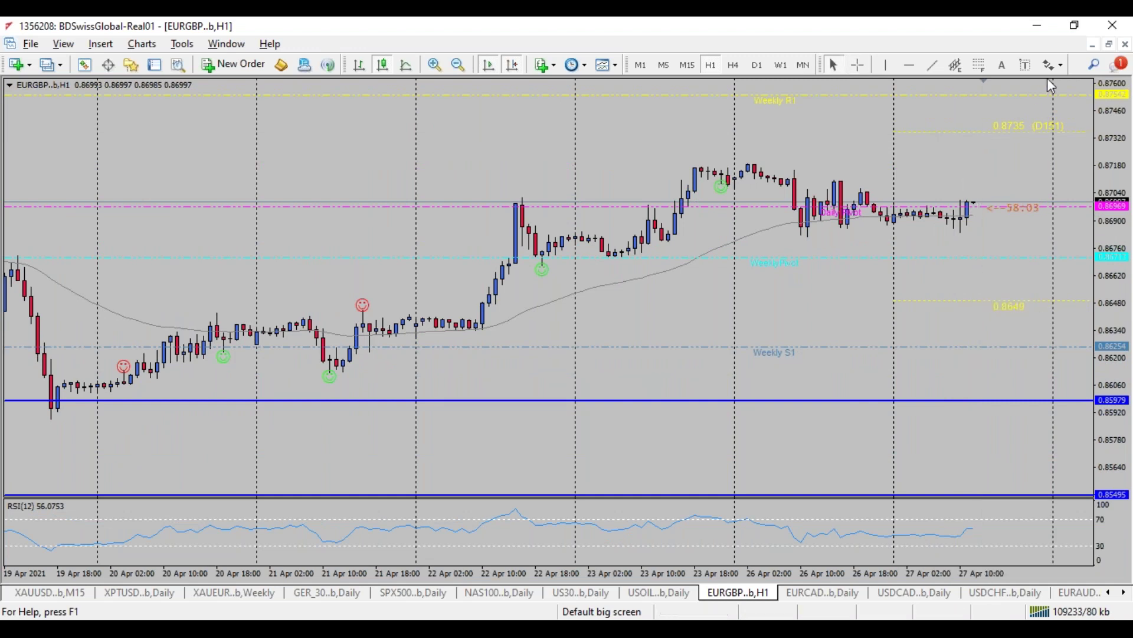
left_click(1109, 45)
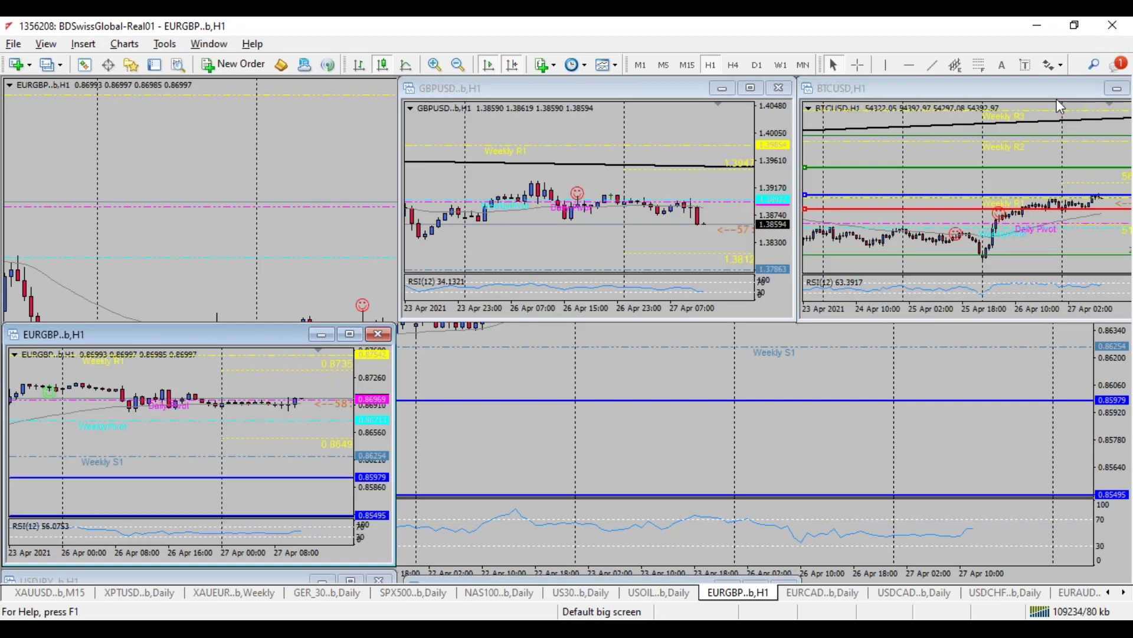
- Find the USDCAD chart among the open charts and show it at full size on the H1 timeframe with more price history
left_click(1110, 593)
double_click(1111, 593)
double_click(1110, 592)
left_click(1111, 594)
left_click(1111, 594)
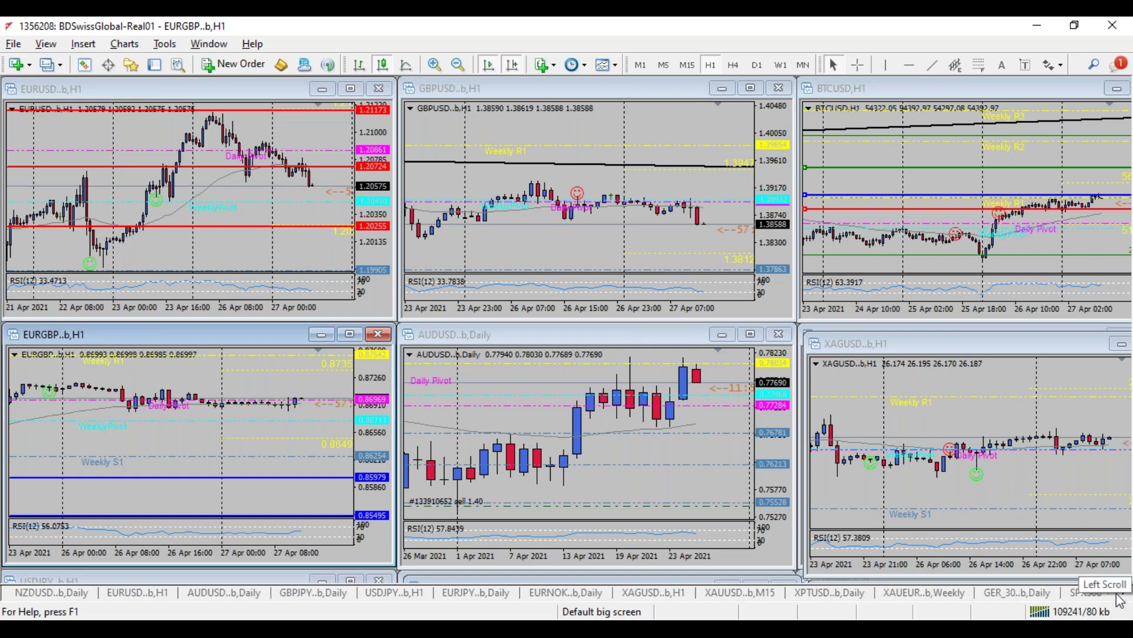
left_click(1126, 597)
left_click(1126, 598)
left_click(1126, 598)
left_click(1127, 597)
left_click(1126, 597)
left_click(1127, 597)
left_click(1126, 597)
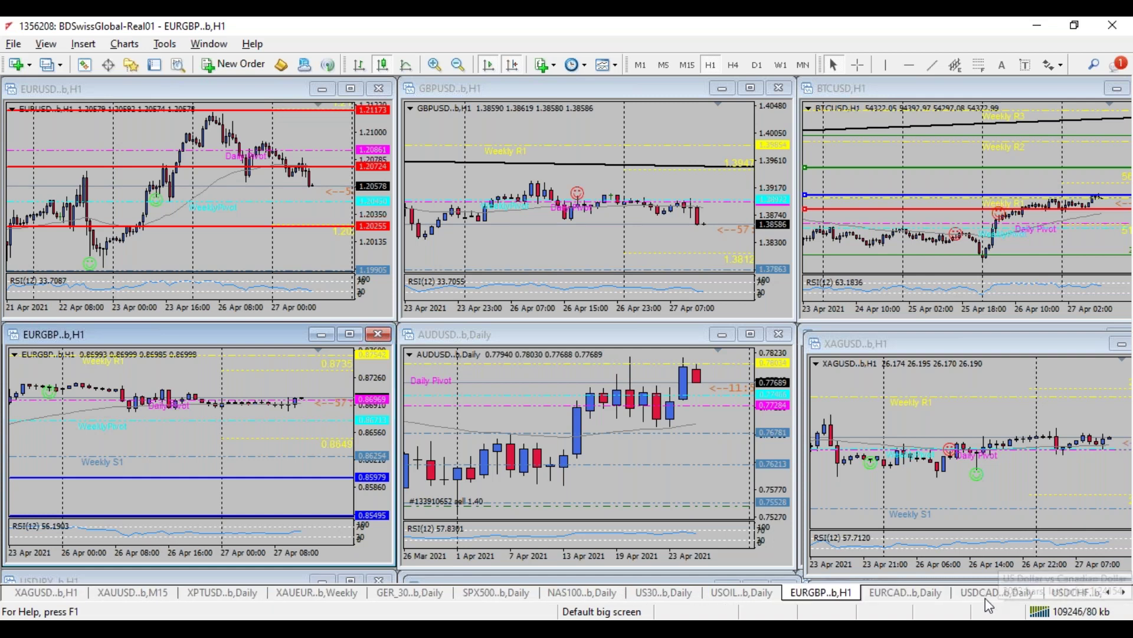
left_click(996, 593)
double_click(996, 593)
left_click(708, 66)
left_click(458, 66)
- Measure the distance between the upper and lower daily ATR lines on the USDCAD chart, and return to the tiled charts
left_click_drag(1104, 246, 1103, 307)
left_click(858, 65)
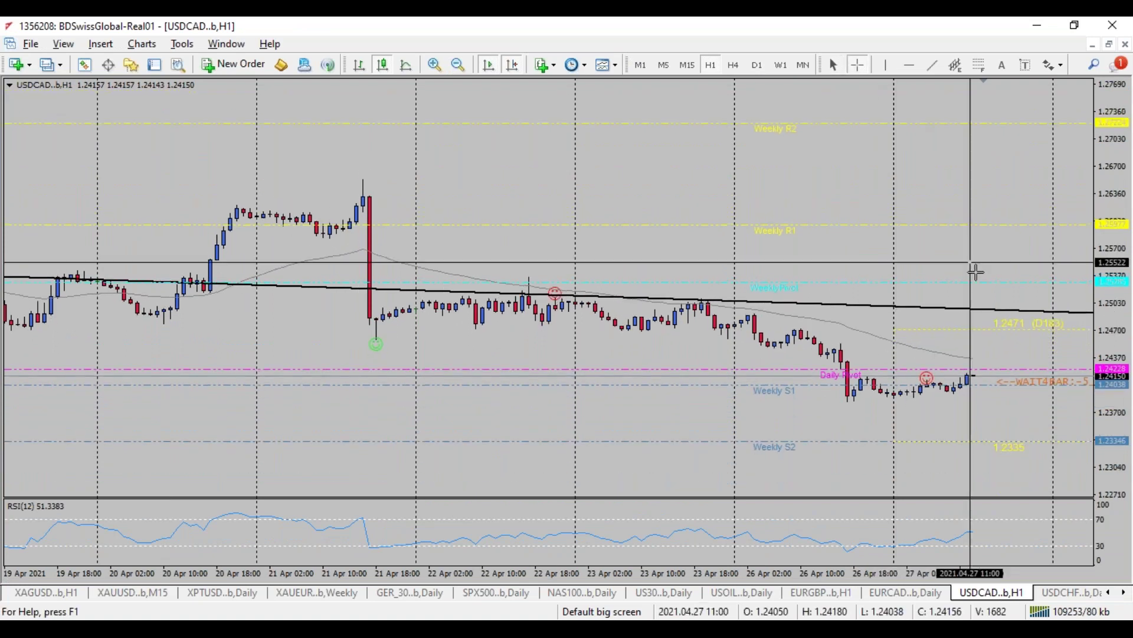
left_click_drag(976, 331, 977, 445)
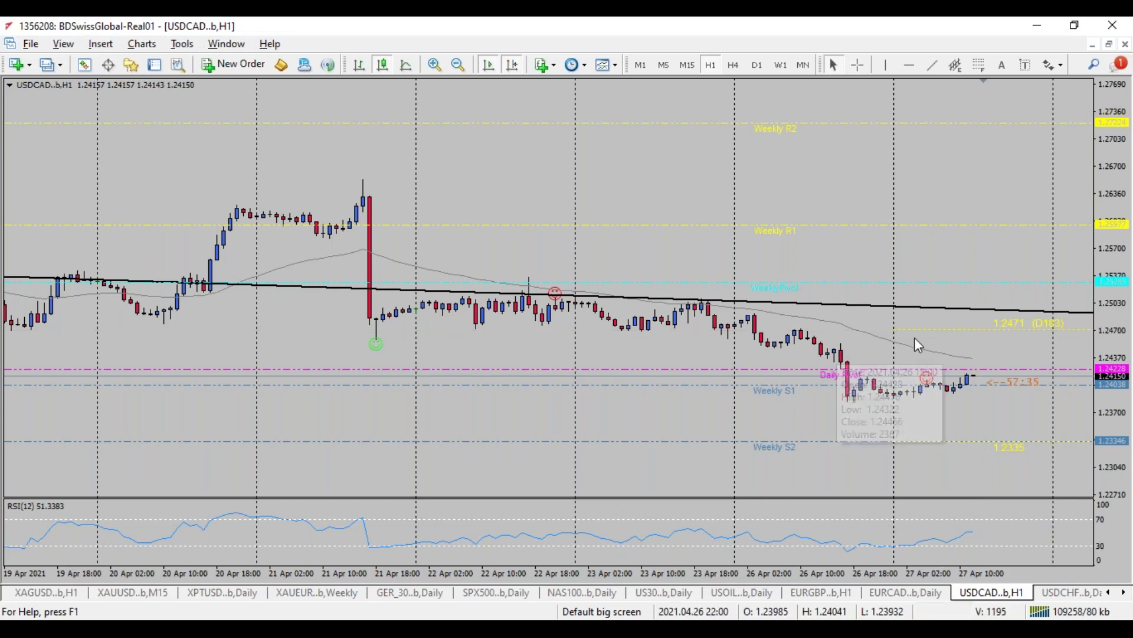
mouse_move(1115, 315)
left_mouse_down()
mouse_move(1116, 251)
mouse_move(1118, 298)
left_mouse_up()
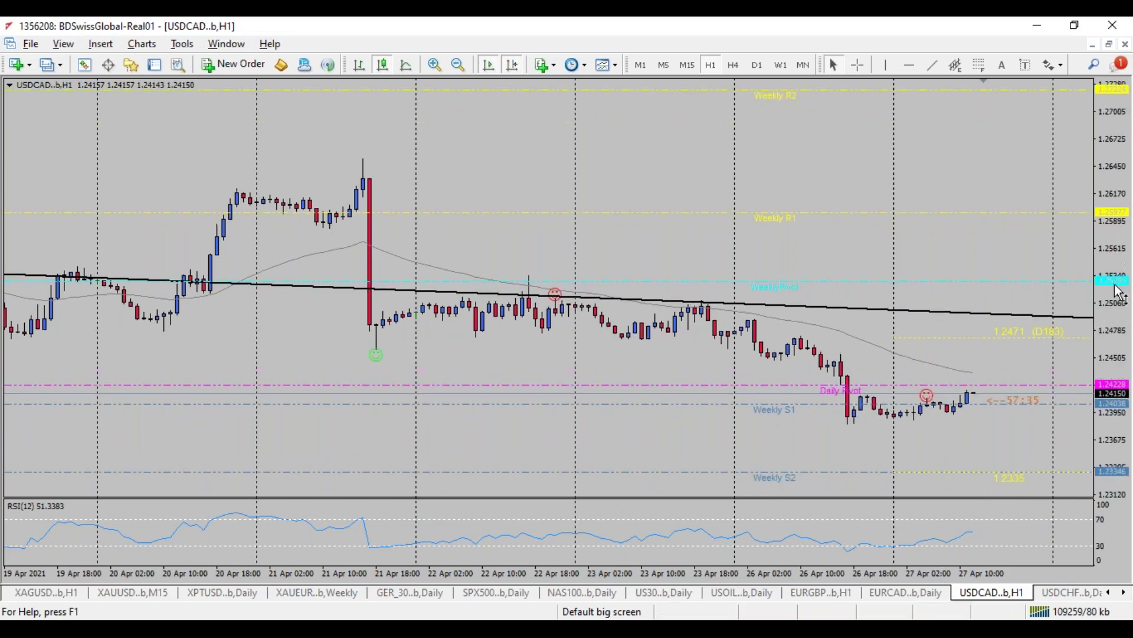
left_click(1109, 44)
- Move the BTCUSD chart aside to view the USOIL daily chart at full size, and put the BTCUSD chart back in place
left_click_drag(1030, 93, 600, 109)
left_click(955, 88)
double_click(955, 87)
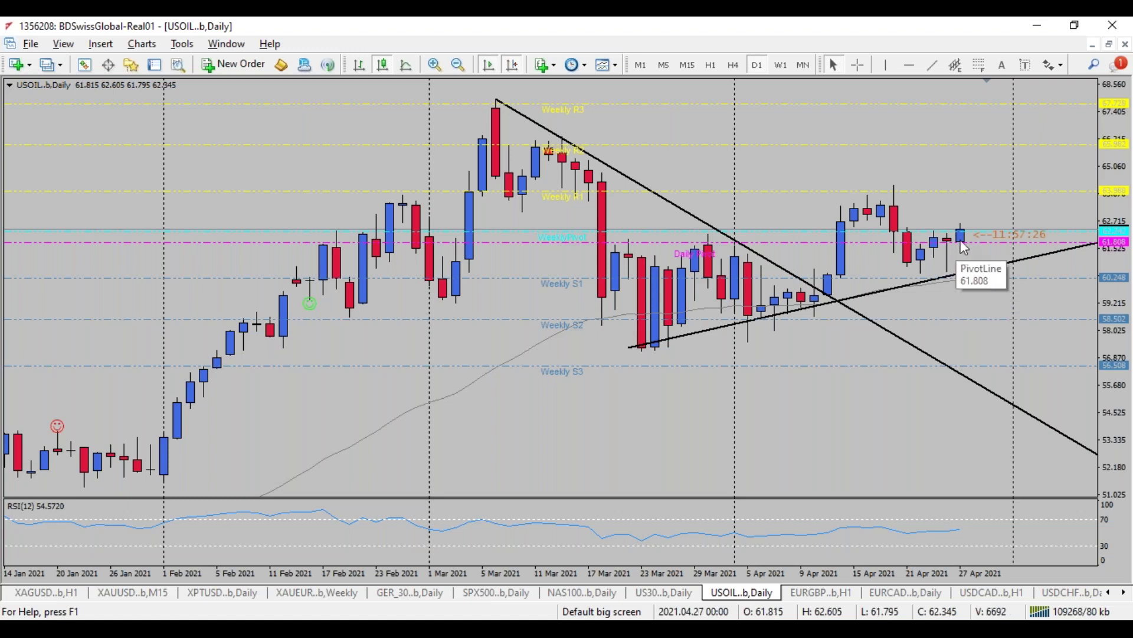
left_click(1110, 45)
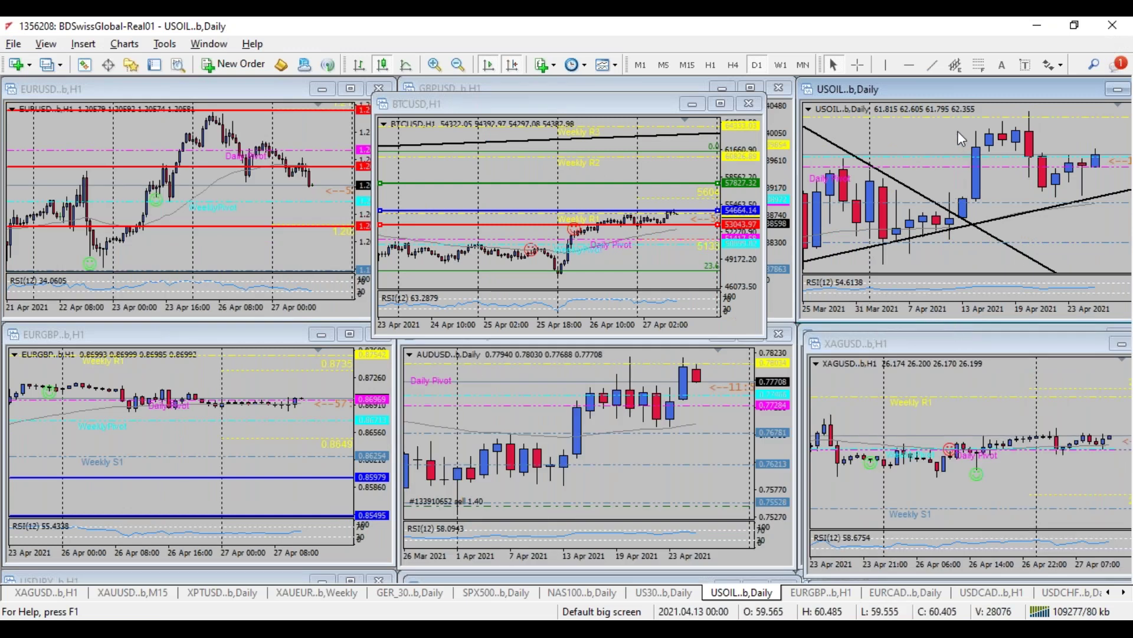
left_click_drag(517, 102, 945, 89)
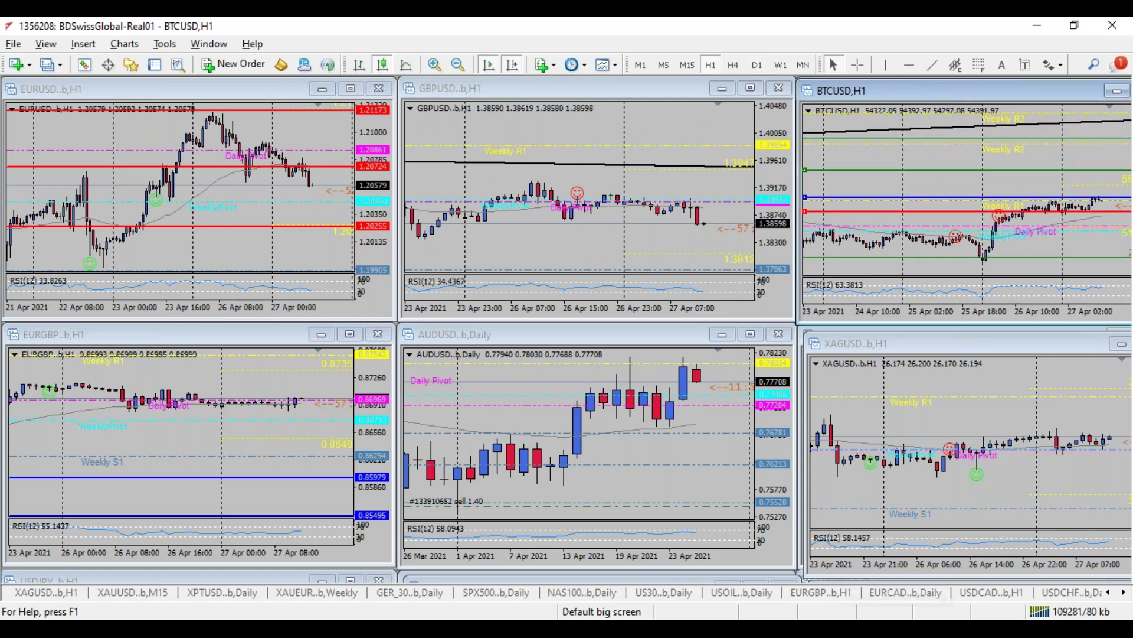
- Bring up the USDCAD chart on the daily timeframe, and check the slide's point on volatility and charting time frames
left_click(1015, 593)
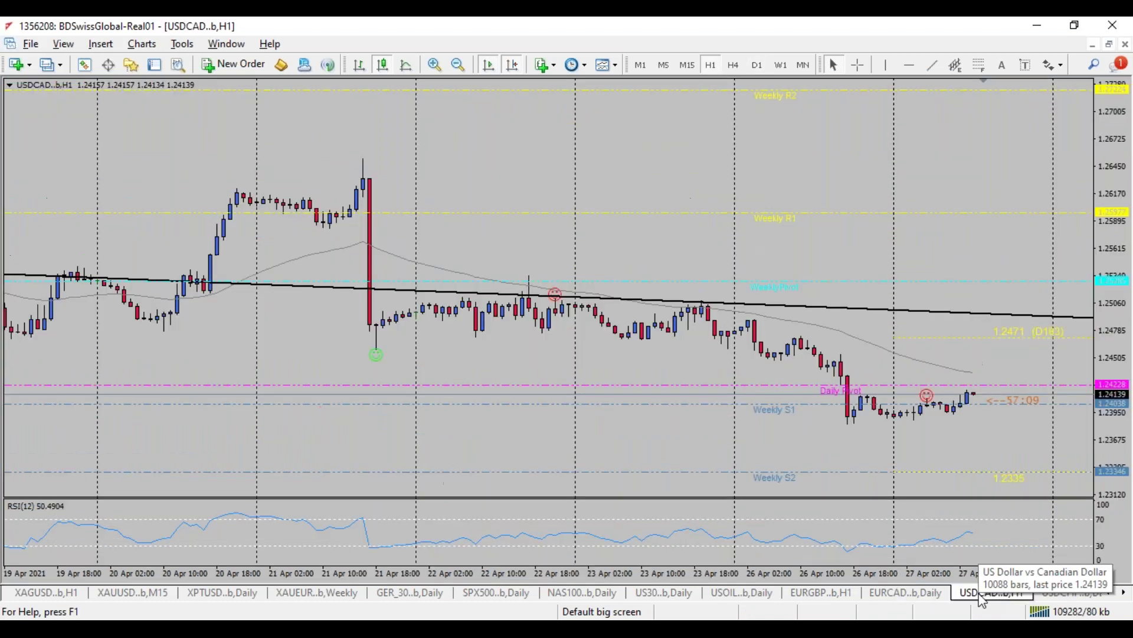
left_click(758, 65)
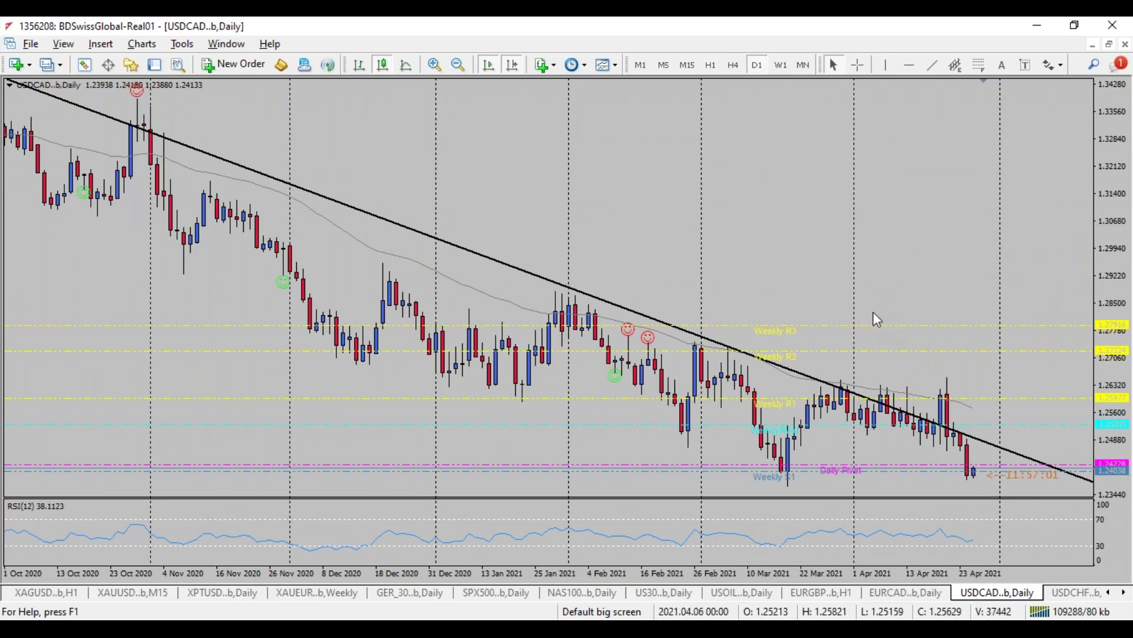
key("alt+Tab")
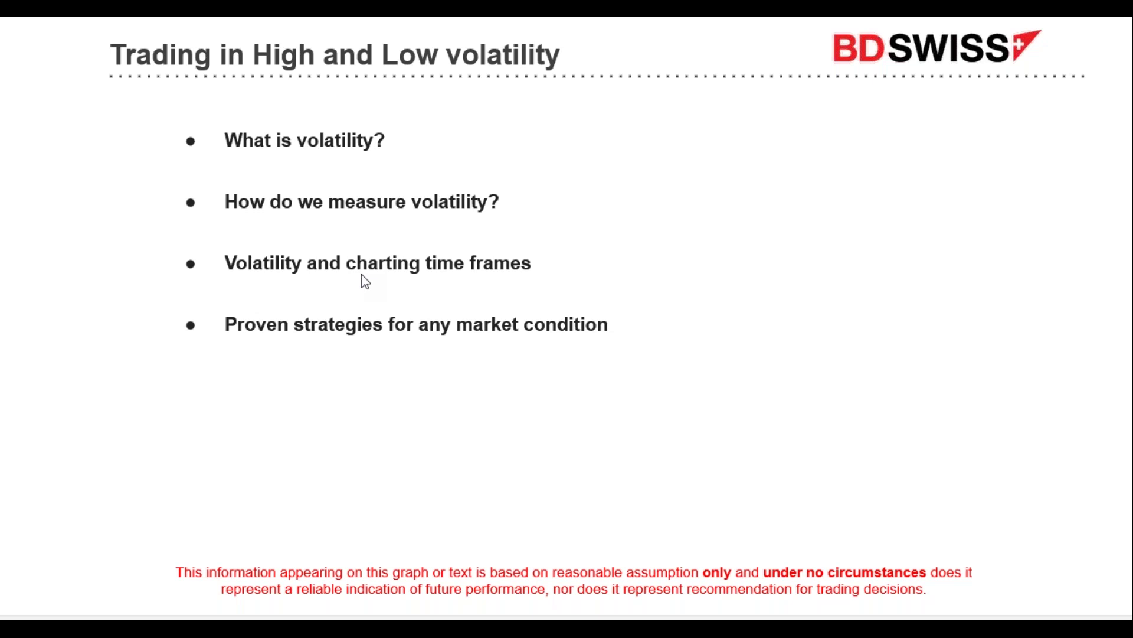
key("alt+Tab")
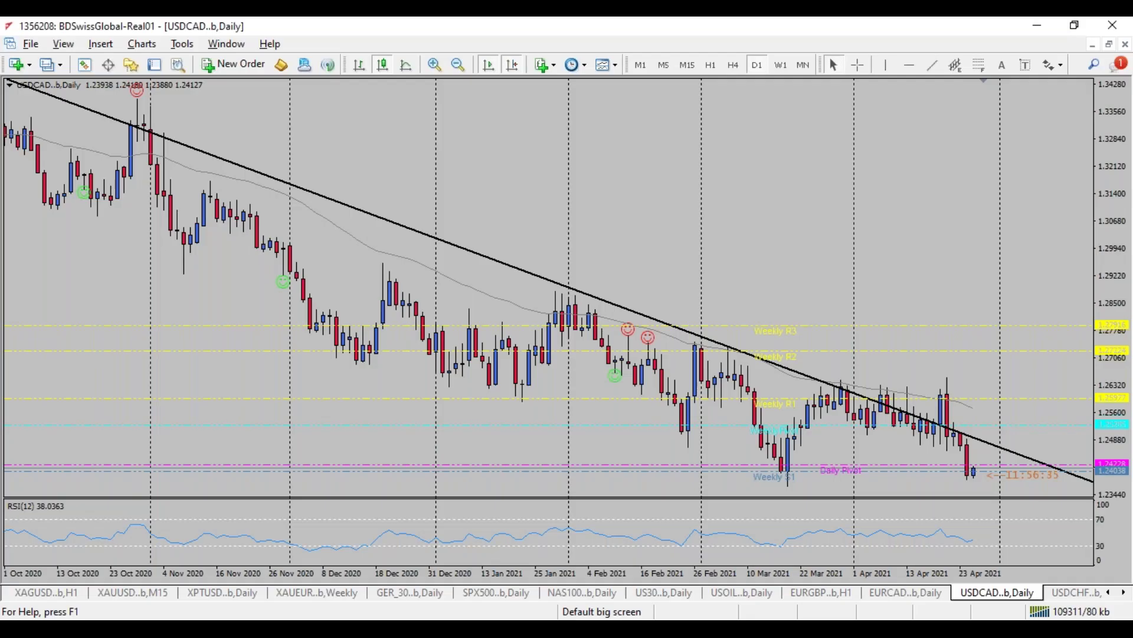
- Switch to the Firefox browser and open coinmarketcap.com in a new tab
mouse_move(371, 629)
left_click(437, 570)
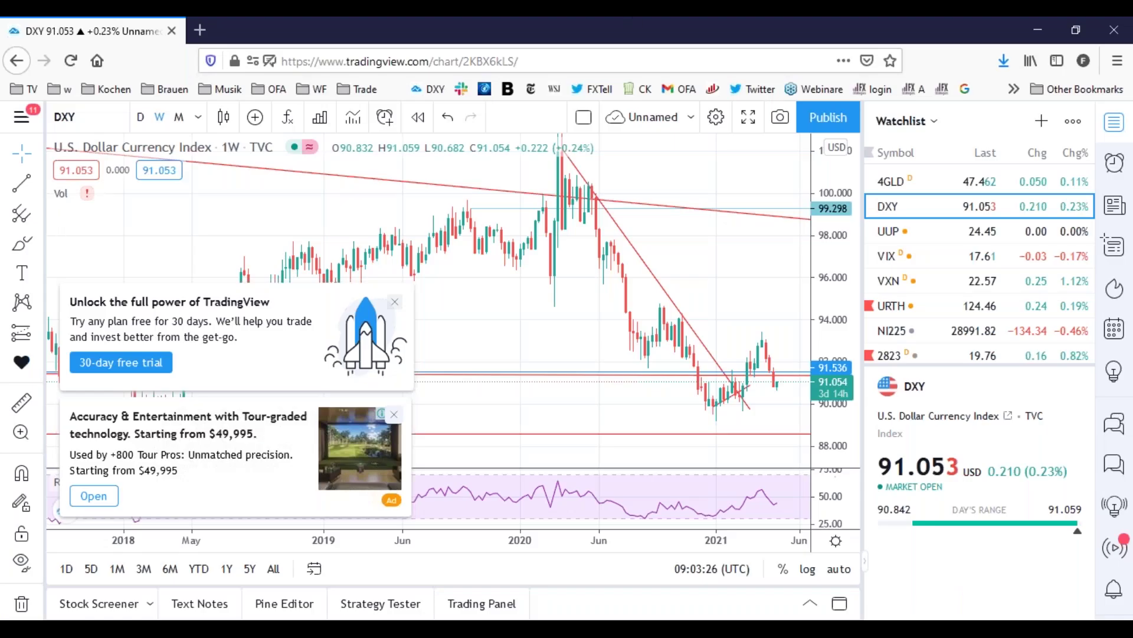
left_click(203, 26)
type("doinmarketcap.com/")
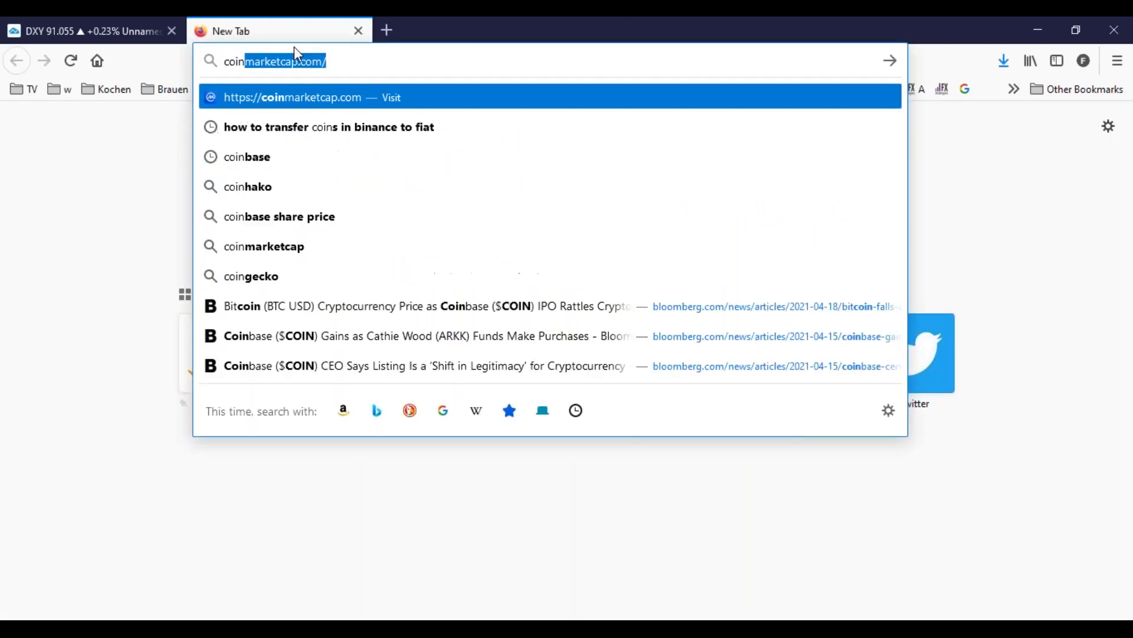
left_click(366, 96)
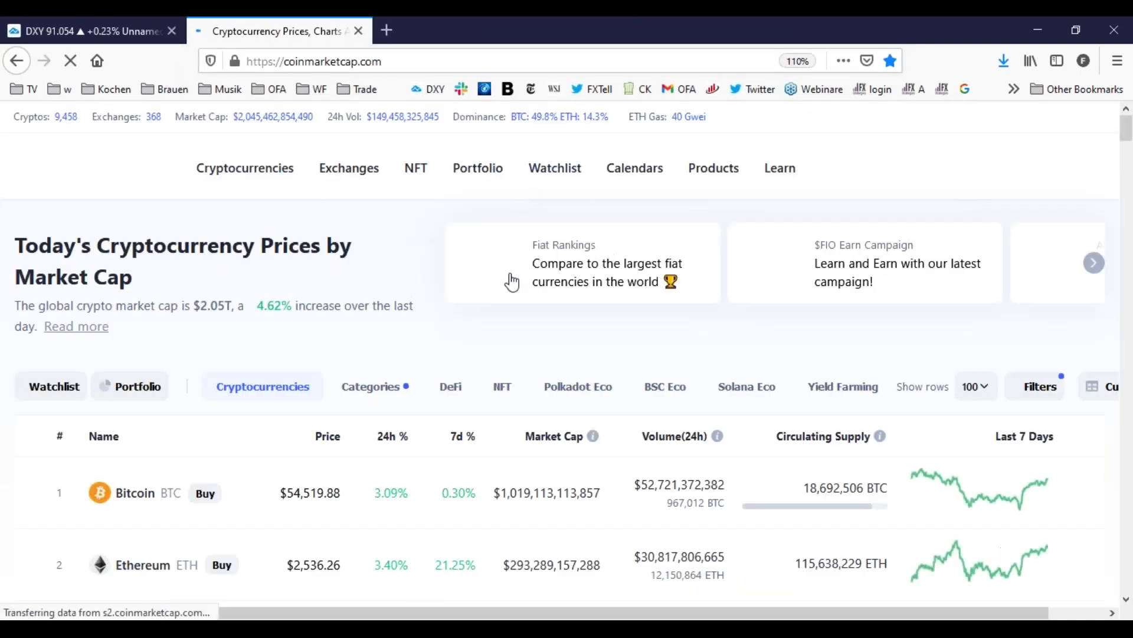
- Examine the 24-hour and 7-day price changes of the cryptocurrencies ranked by market cap, from Bitcoin down to about rank 49
scroll(413, 342, "down", 3)
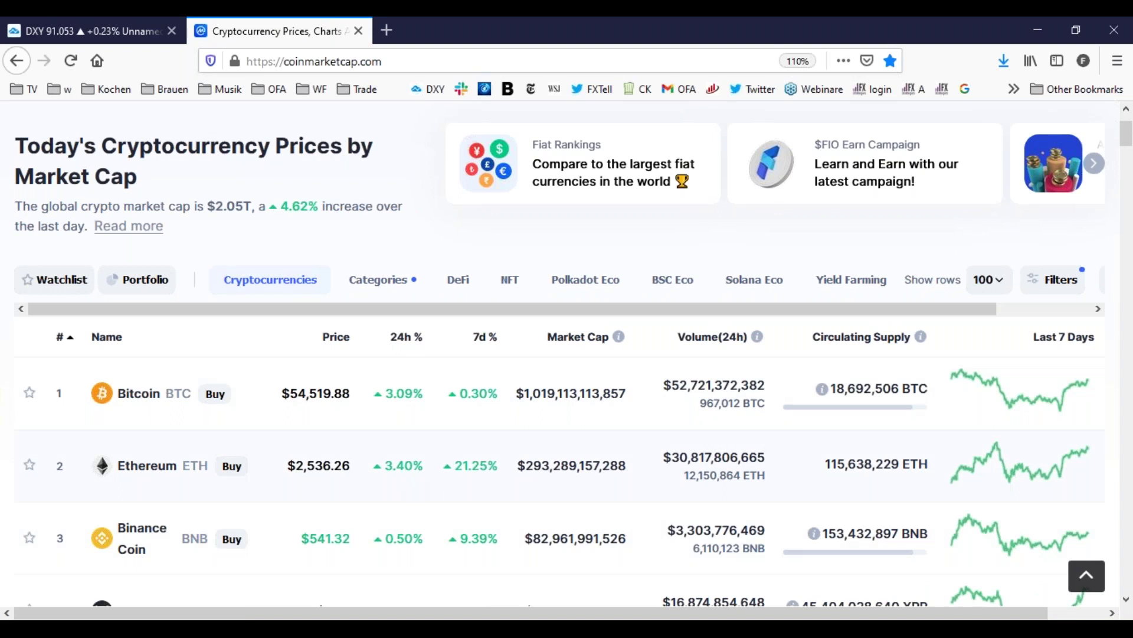
scroll(397, 392, "down", 5)
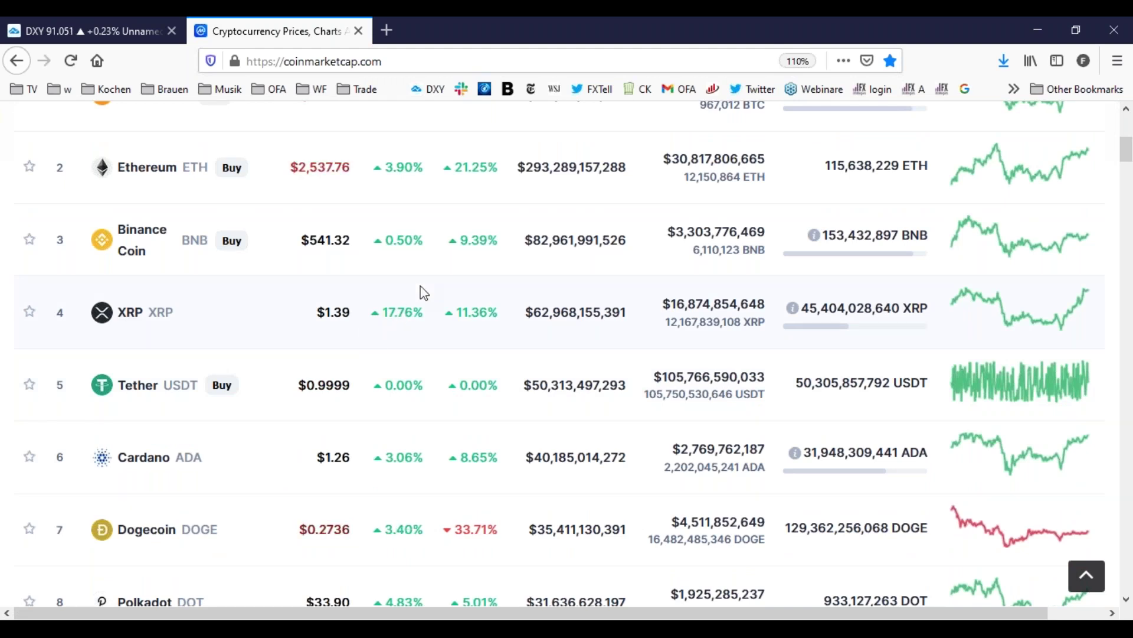
scroll(420, 292, "up", 3)
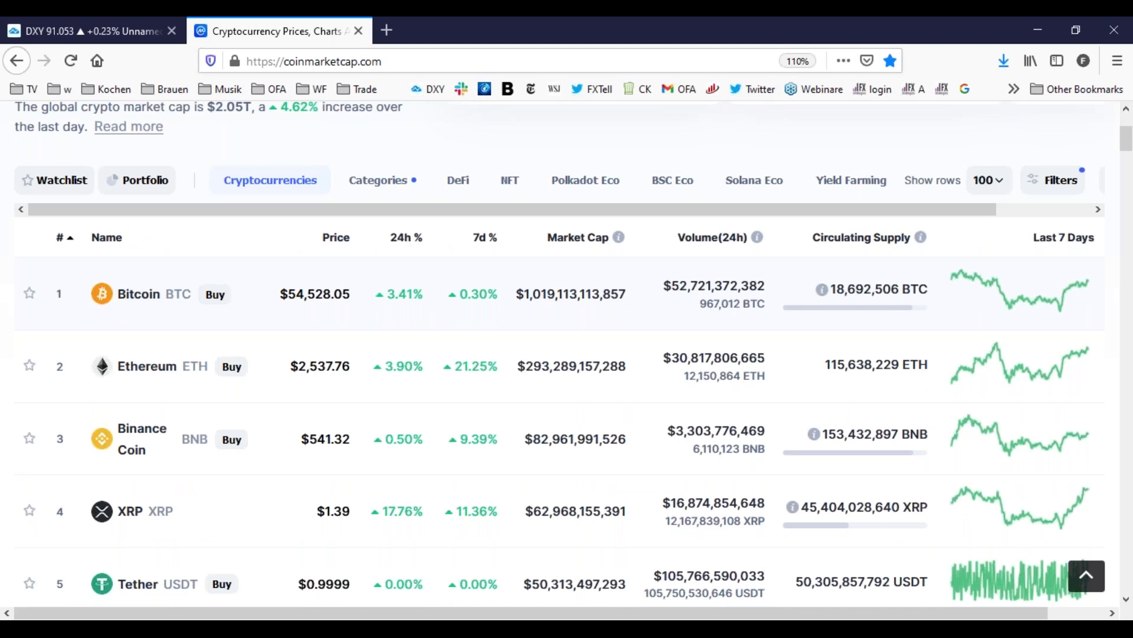
scroll(383, 447, "down", 5)
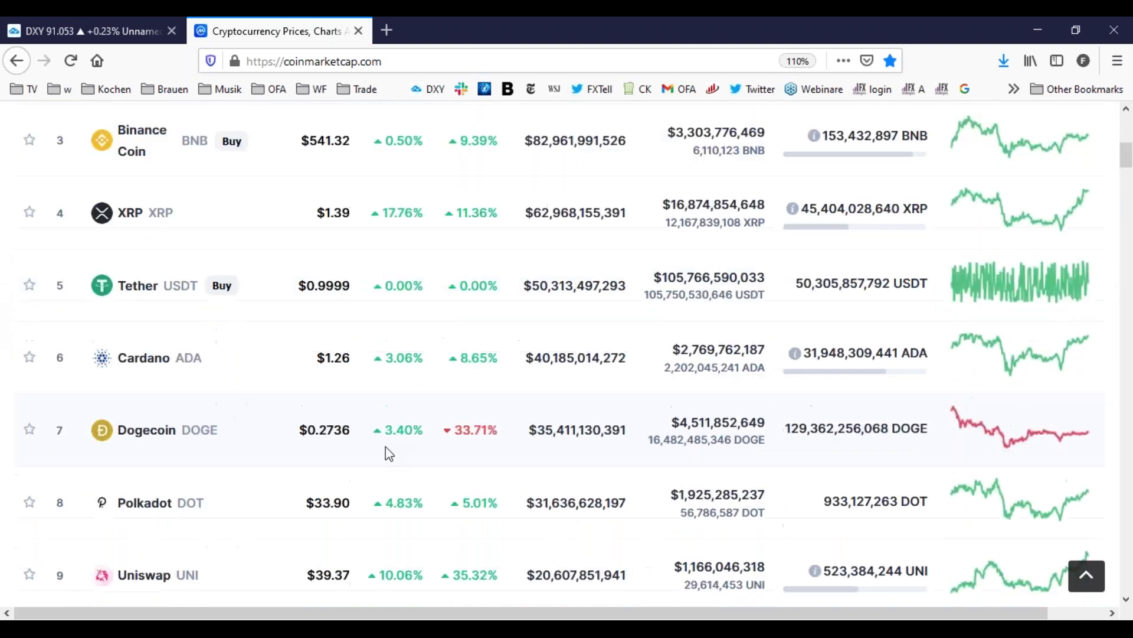
scroll(396, 452, "down", 13)
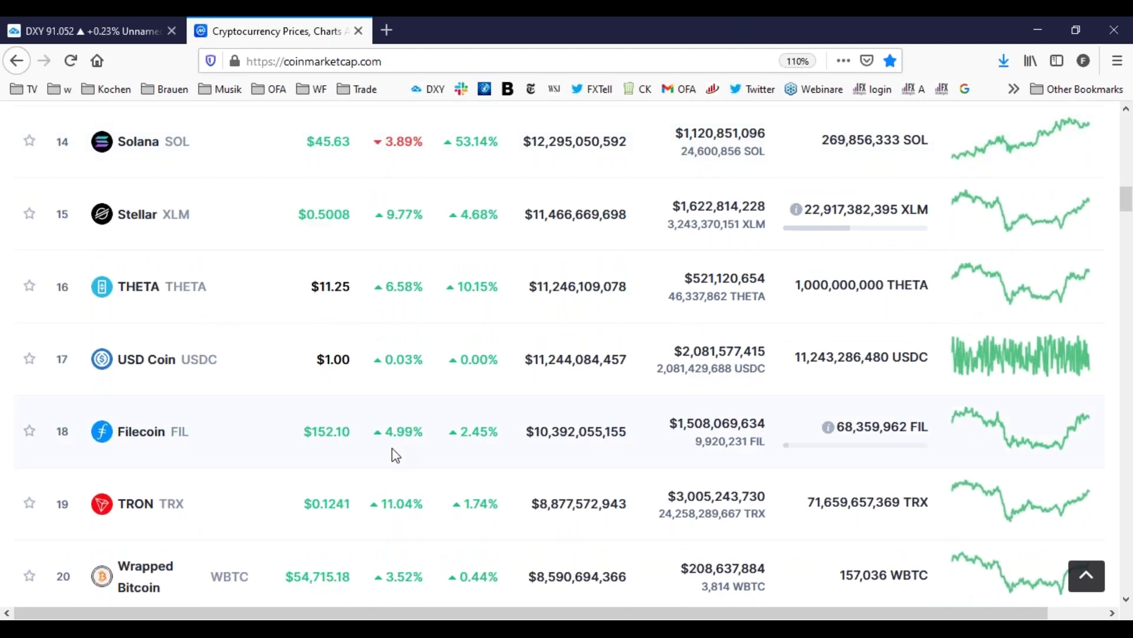
scroll(393, 447, "down", 4)
scroll(394, 457, "down", 12)
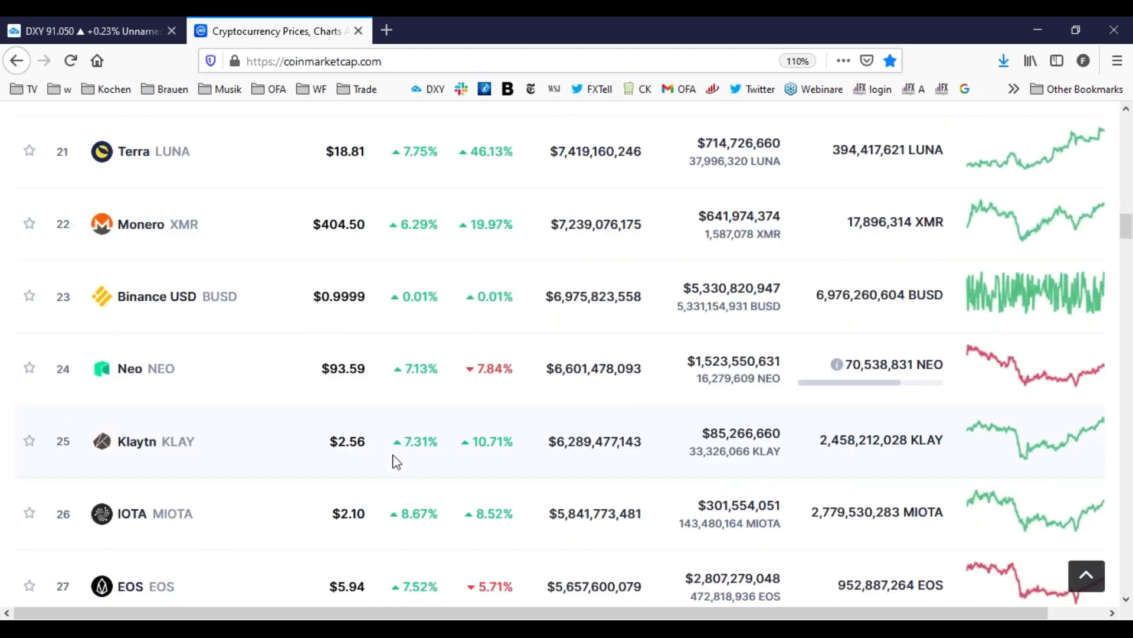
scroll(396, 462, "down", 8)
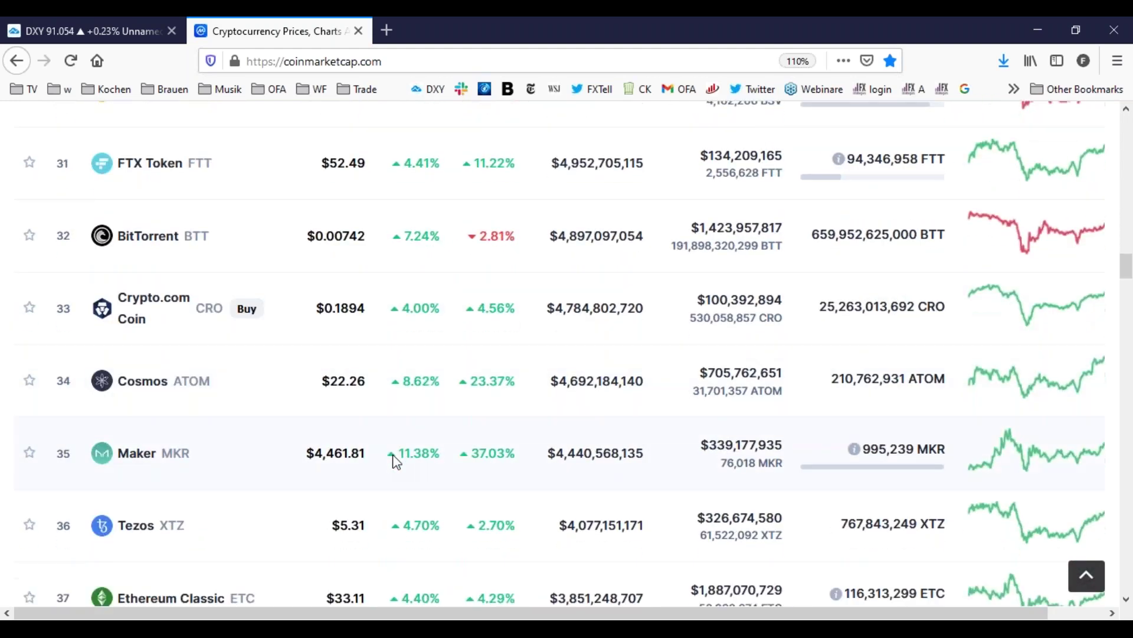
scroll(396, 462, "down", 3)
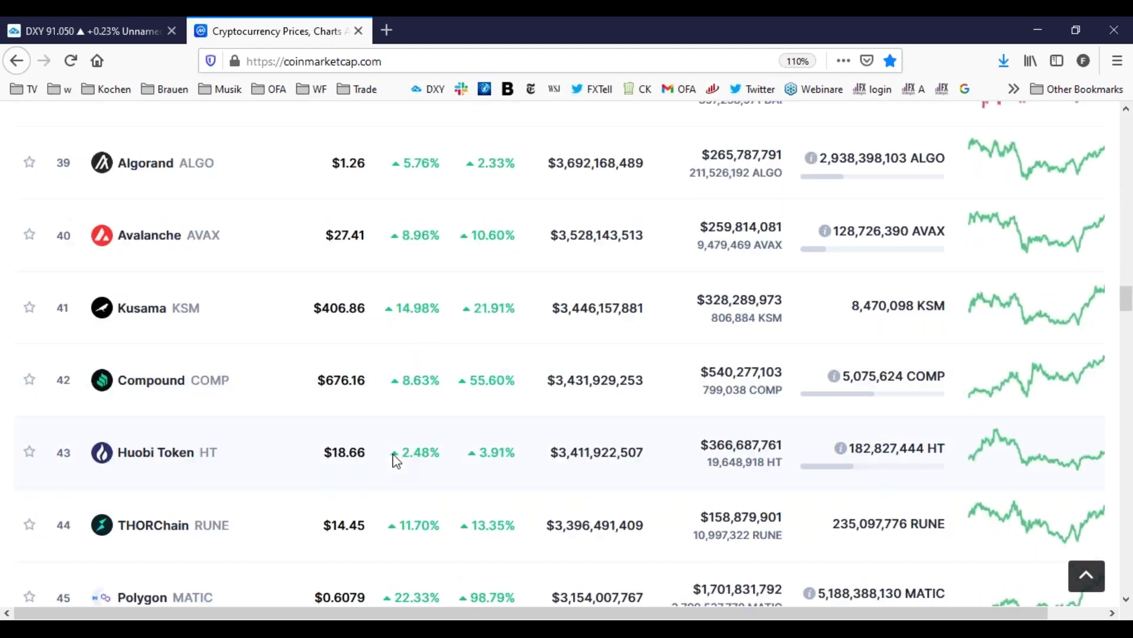
scroll(396, 463, "down", 4)
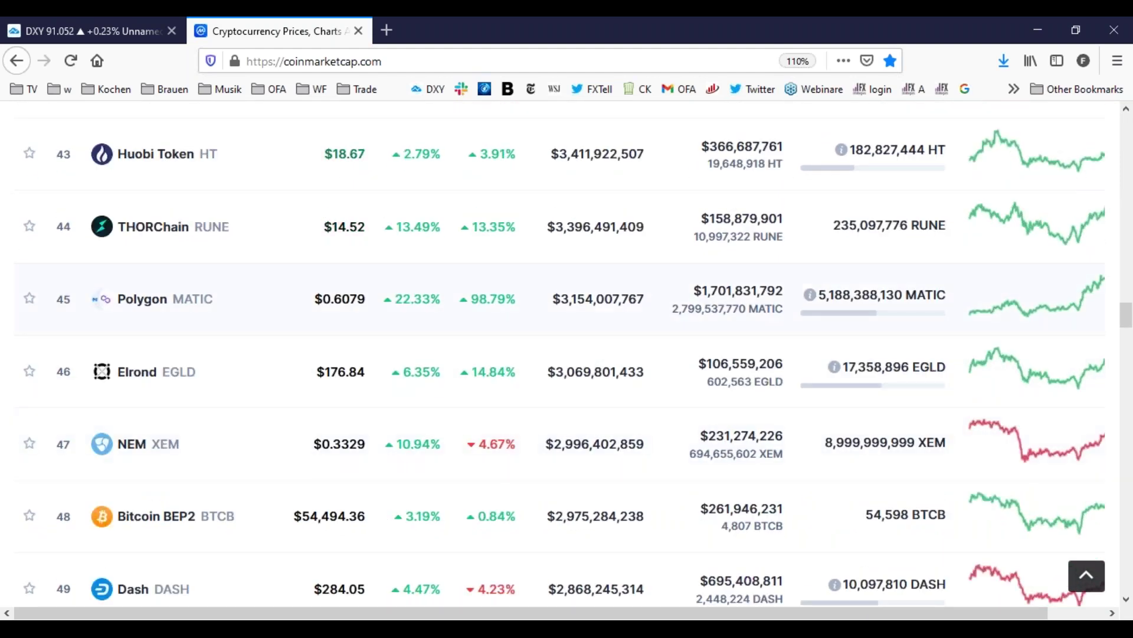
- Review the coin rows ranked about 42 to 48 again, and switch to the USDCAD daily chart in MetaTrader
scroll(406, 290, "up", 18)
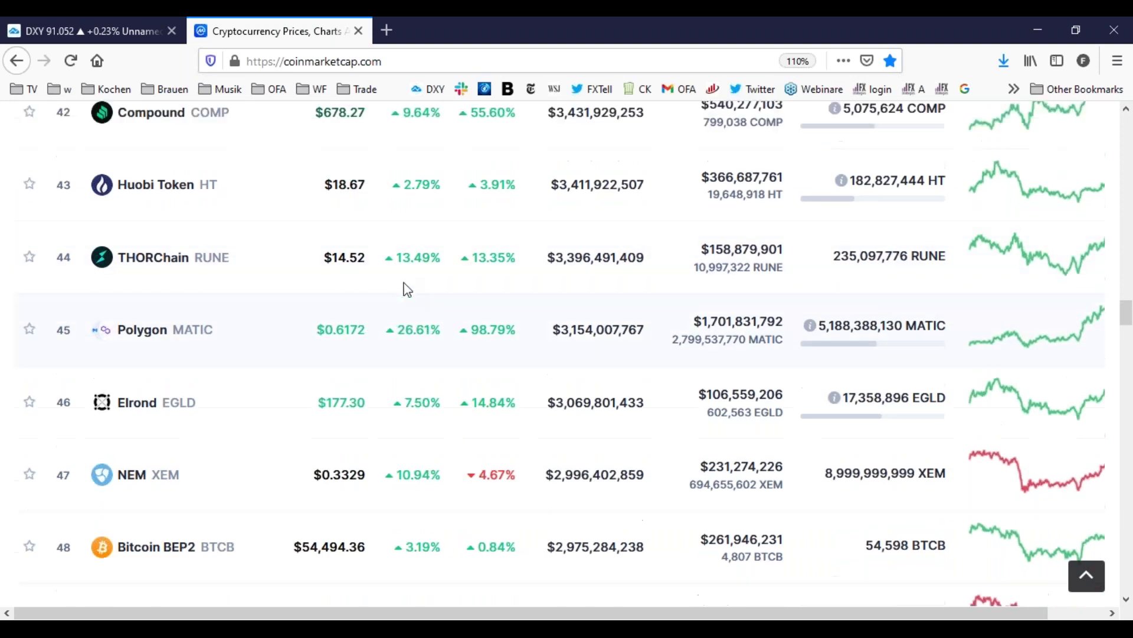
scroll(409, 294, "up", 6)
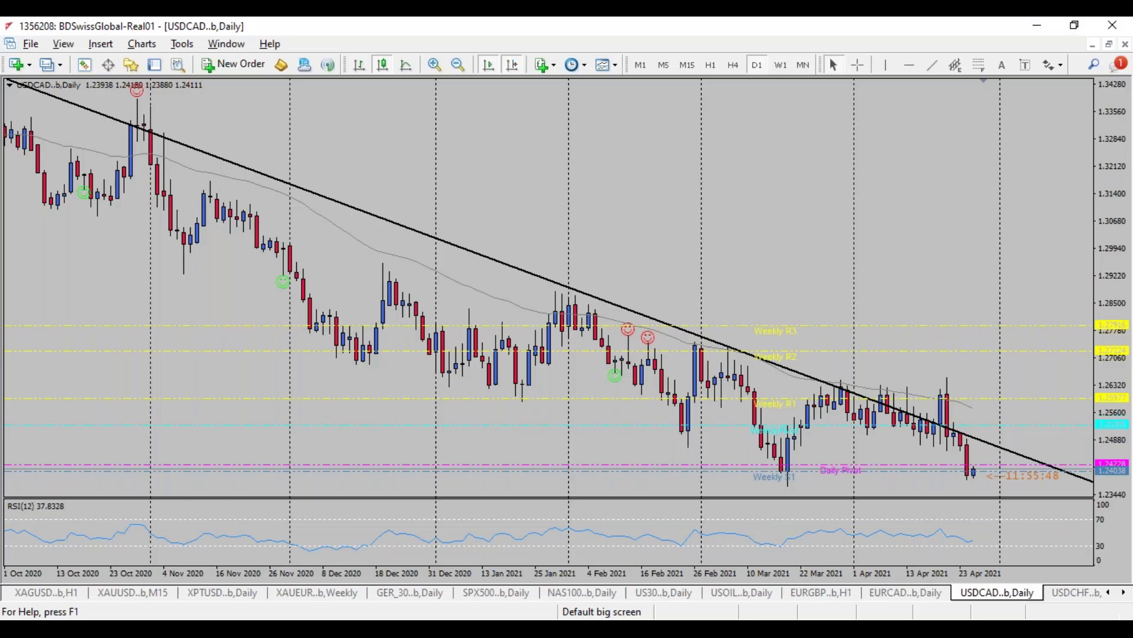
key("alt+Tab")
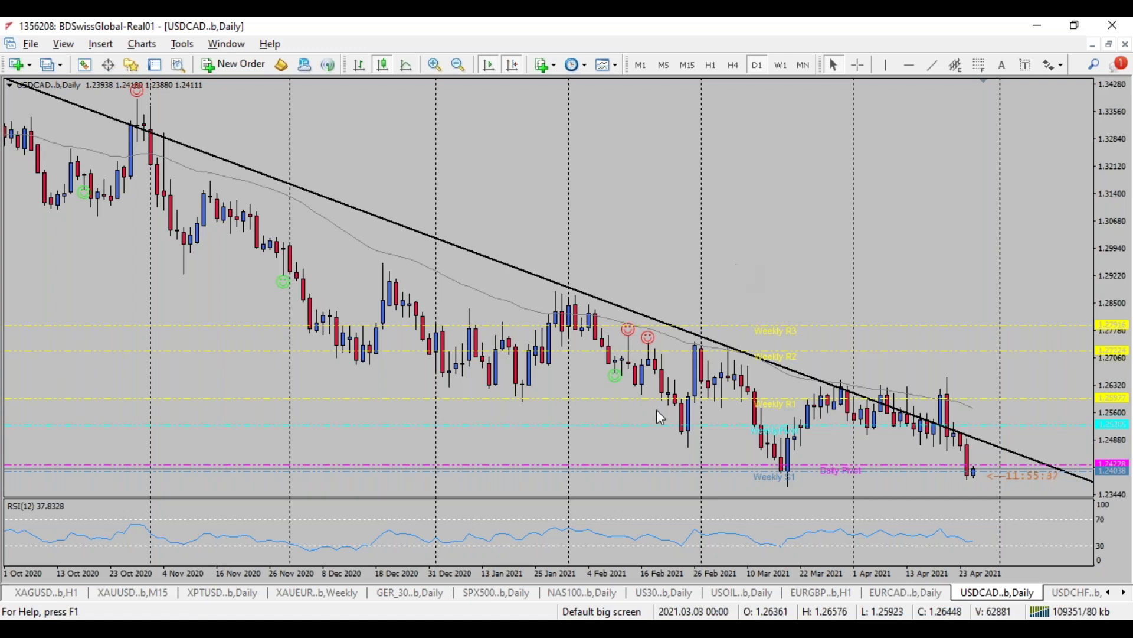
- Switch to Firefox and sort the CoinMarketCap list by 24-hour percentage change, largest gain first
left_click(372, 628)
left_click(505, 571)
scroll(518, 428, "up", 10)
scroll(514, 440, "up", 15)
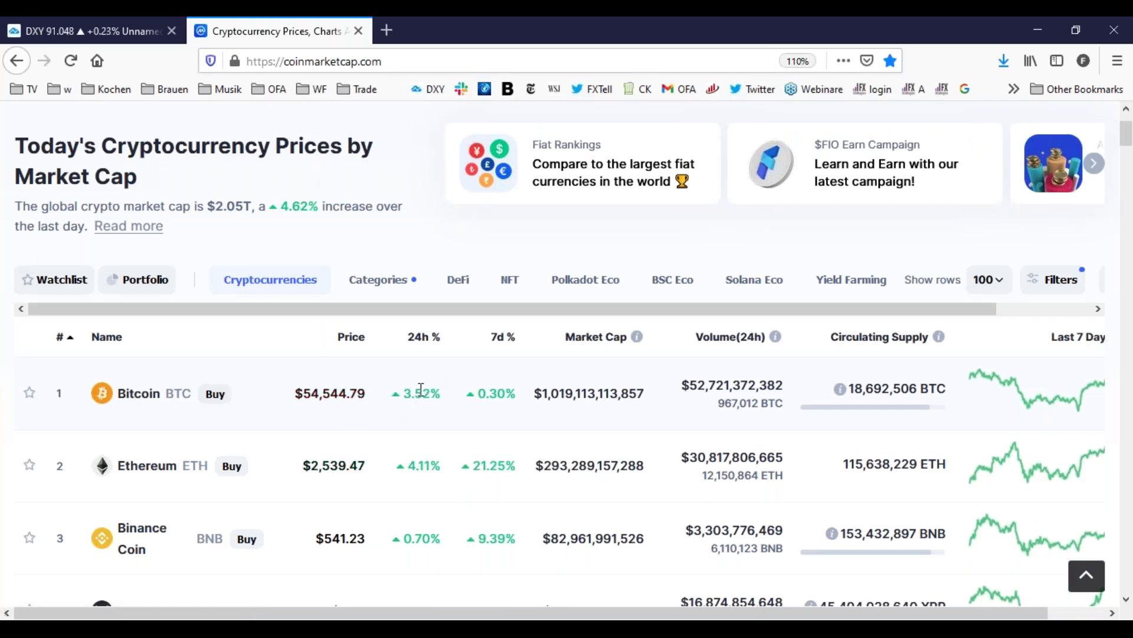
left_click(420, 339)
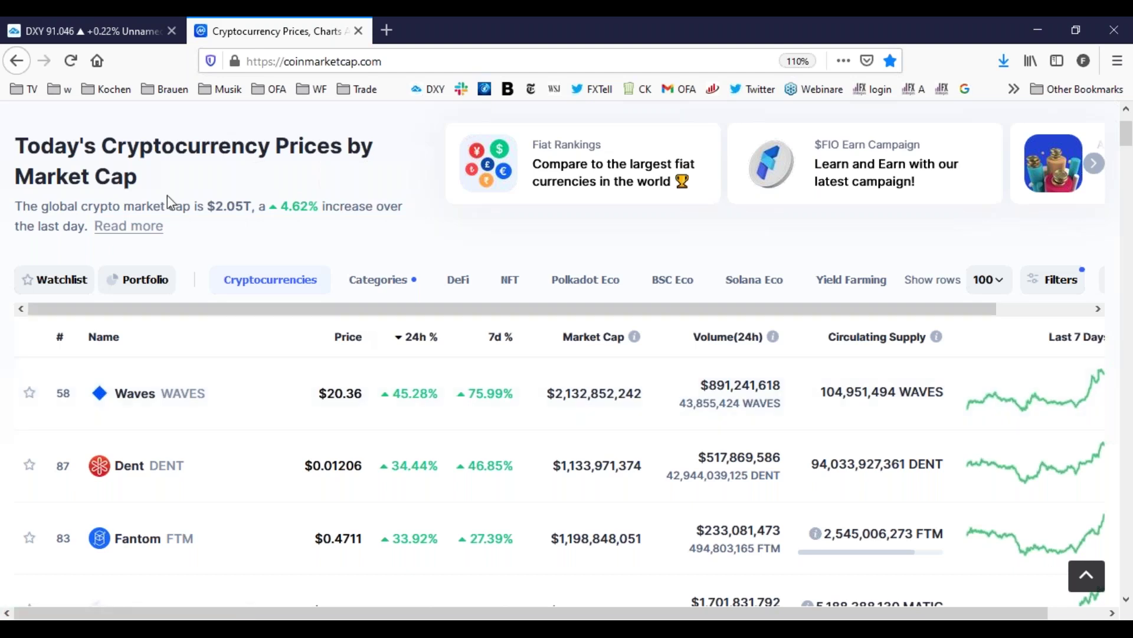
- Bring up the TradingView chart page in Firefox, dismiss the free-trial offer, and load VIX from the watchlist
key("alt+Tab")
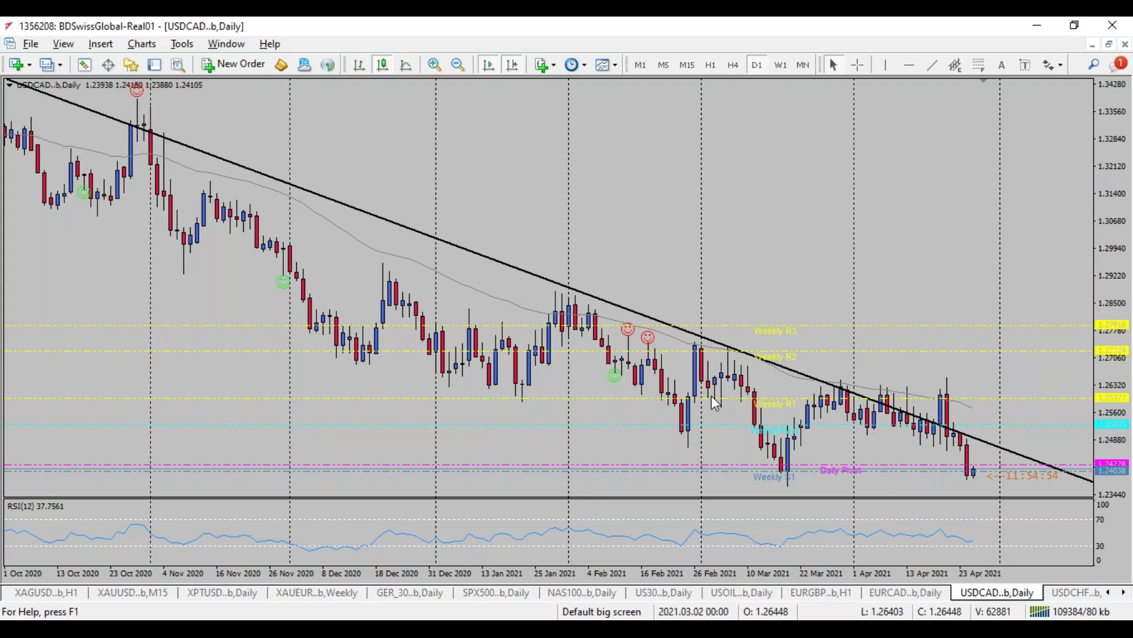
key("alt+Tab")
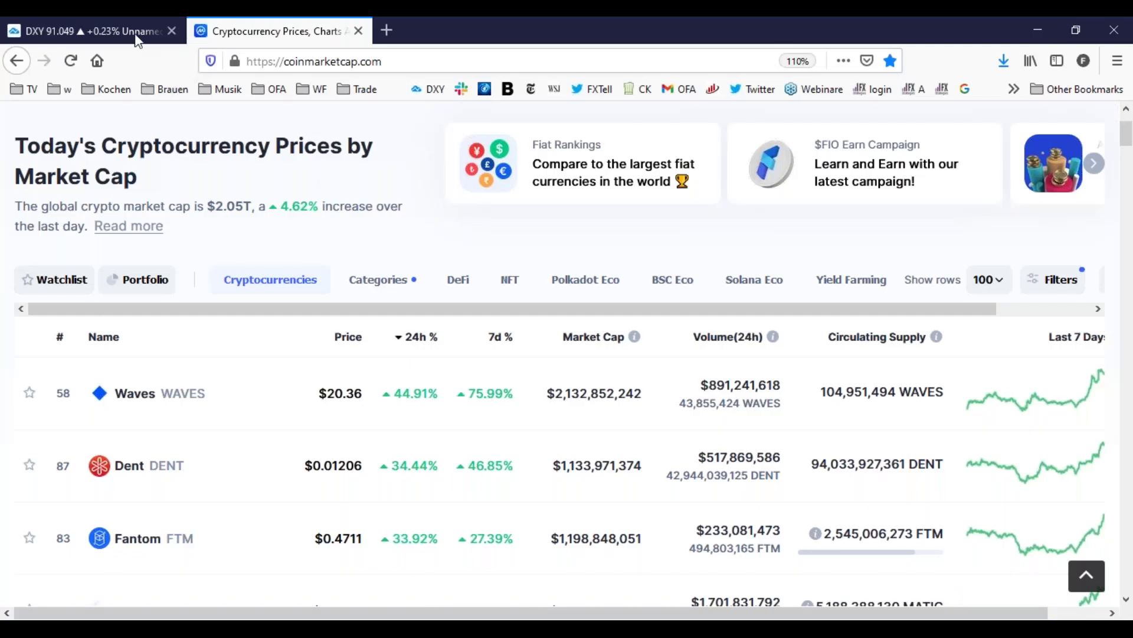
left_click(136, 35)
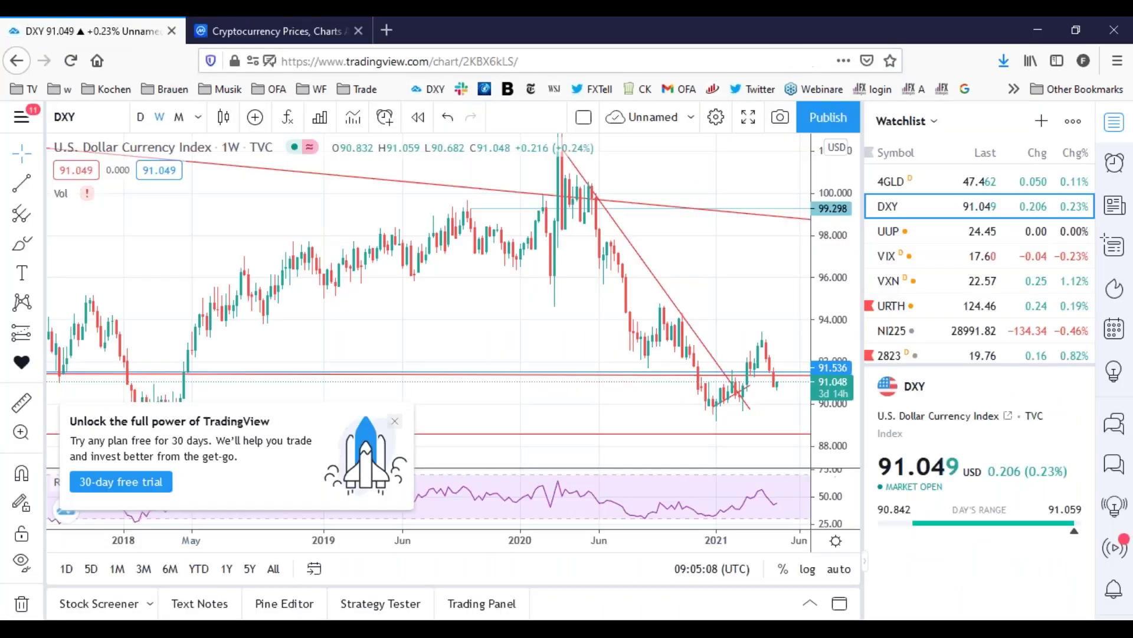
left_click(395, 421)
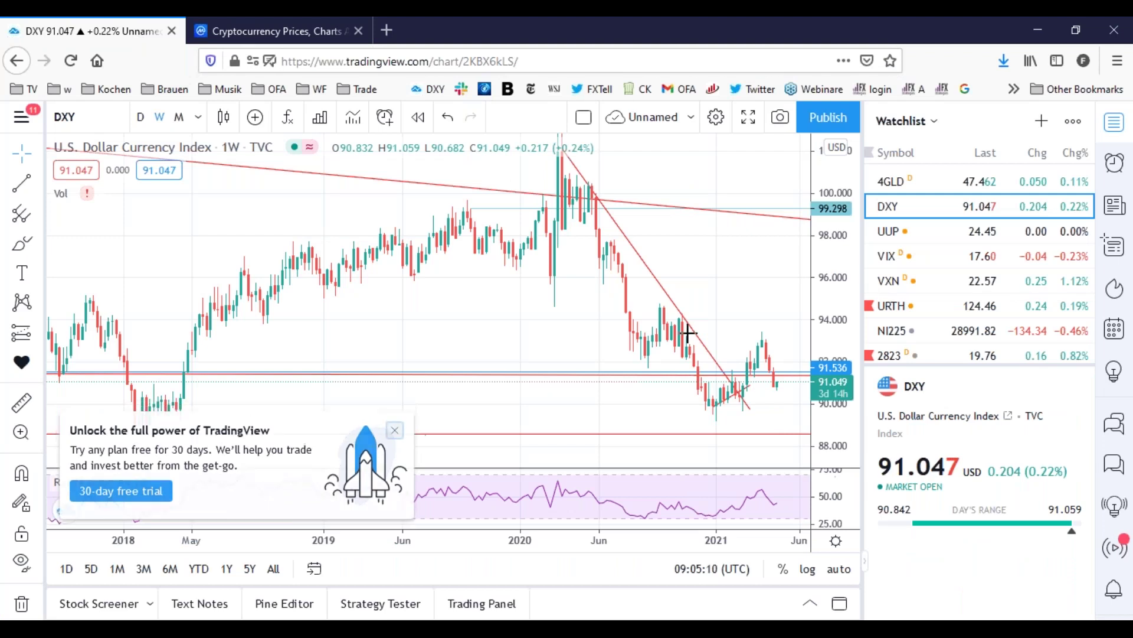
left_click(924, 263)
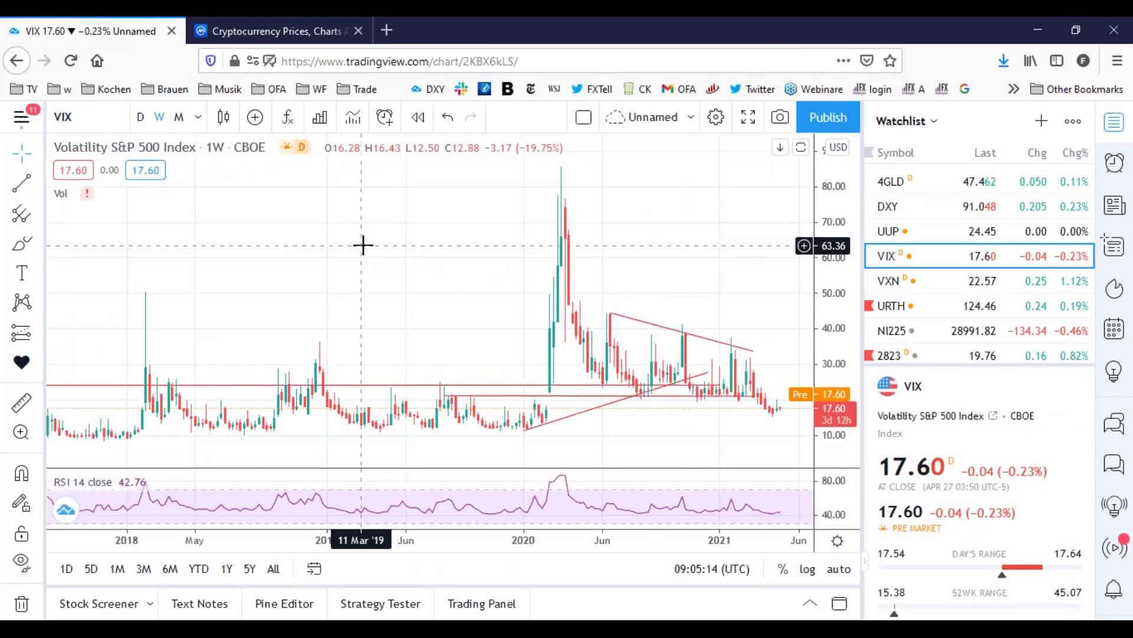
- Examine the VIX weekly chart from 2017 to 2021, and load the VXN chart from the watchlist
scroll(312, 279, "up", 2)
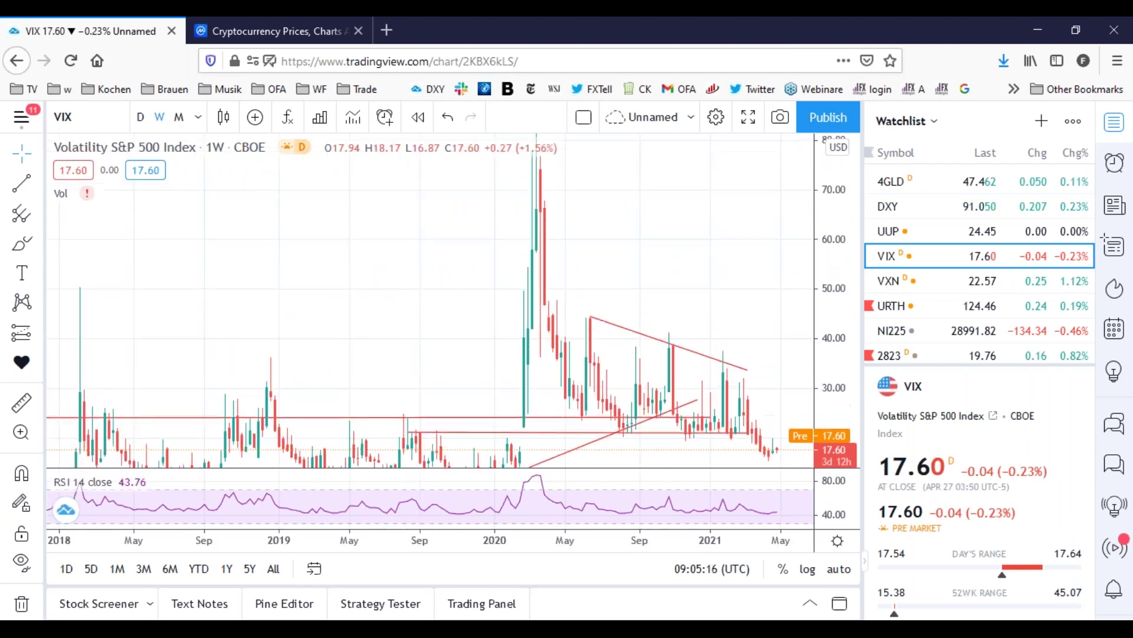
scroll(417, 324, "up", 2)
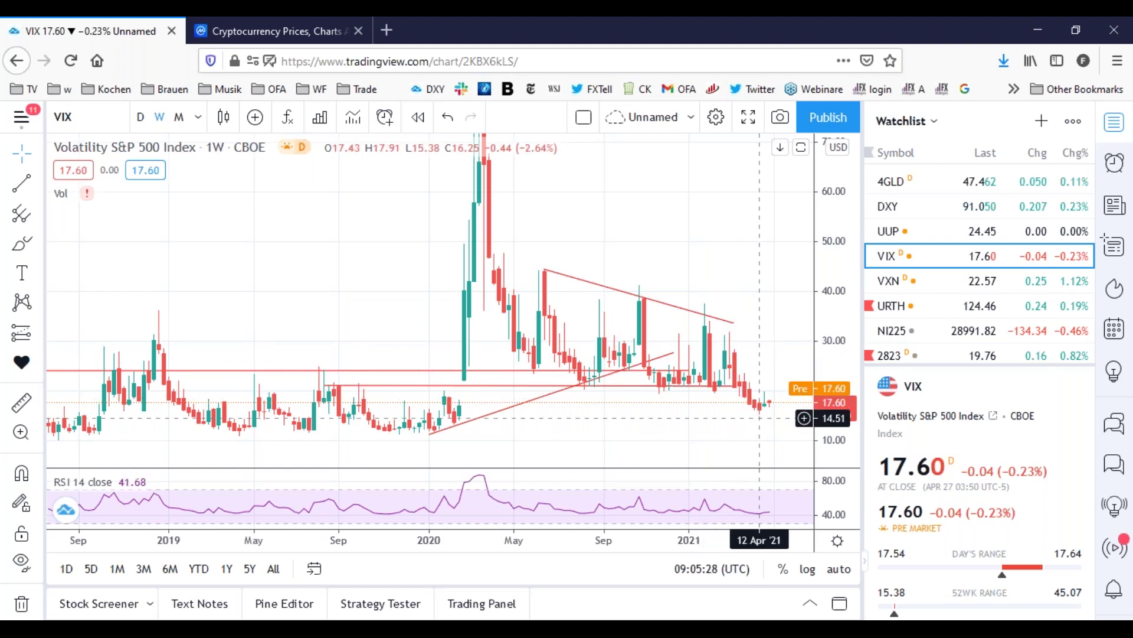
scroll(709, 405, "down", 3)
scroll(710, 405, "down", 2)
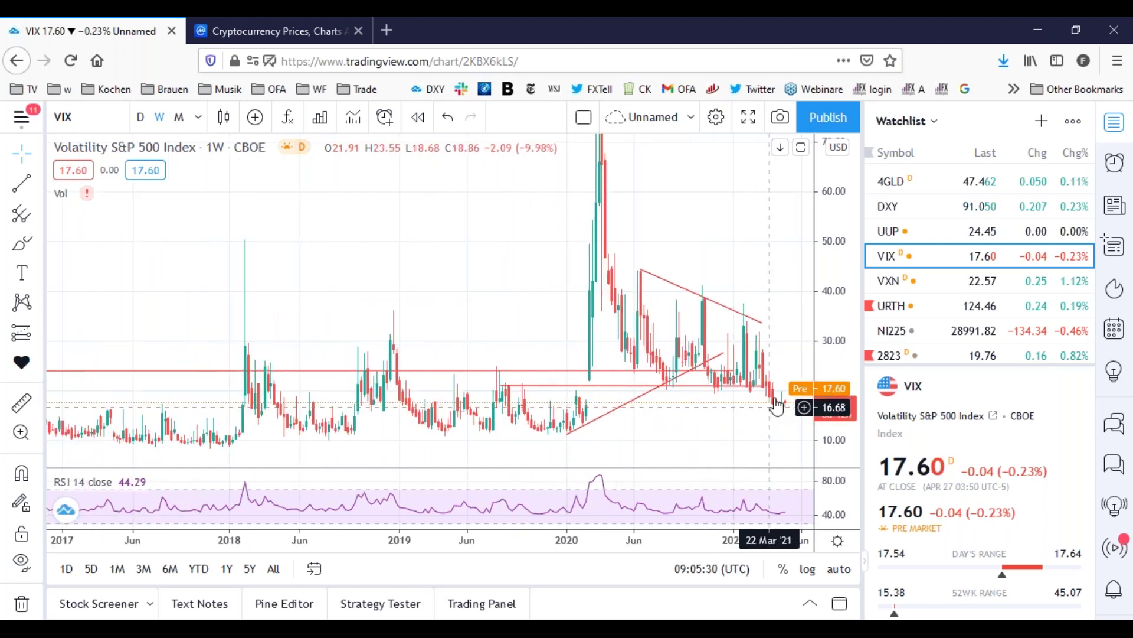
left_click_drag(565, 316, 526, 304)
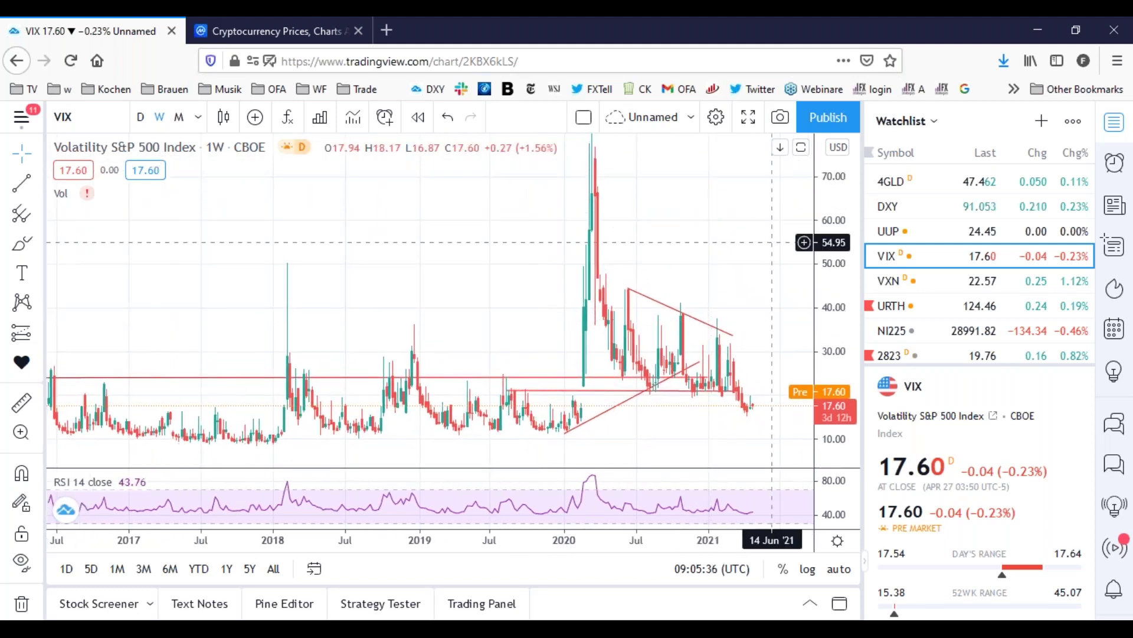
left_click(900, 285)
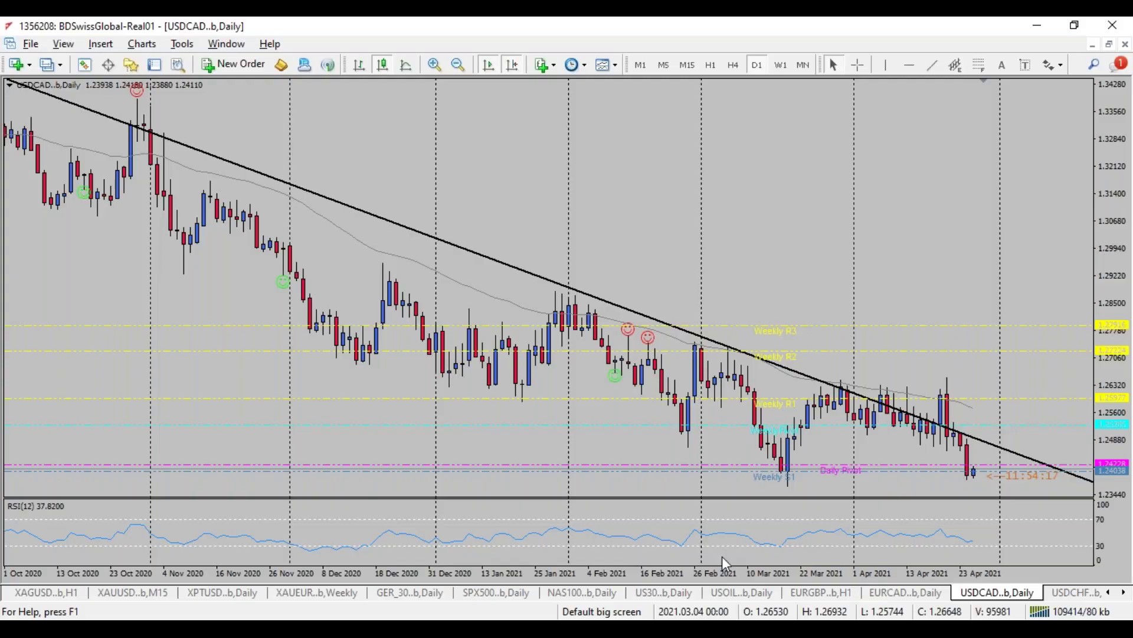
- Switch to MetaTrader and show the NAS100 chart on the weekly timeframe, with the crosshair on and more price history in view
left_click(571, 591)
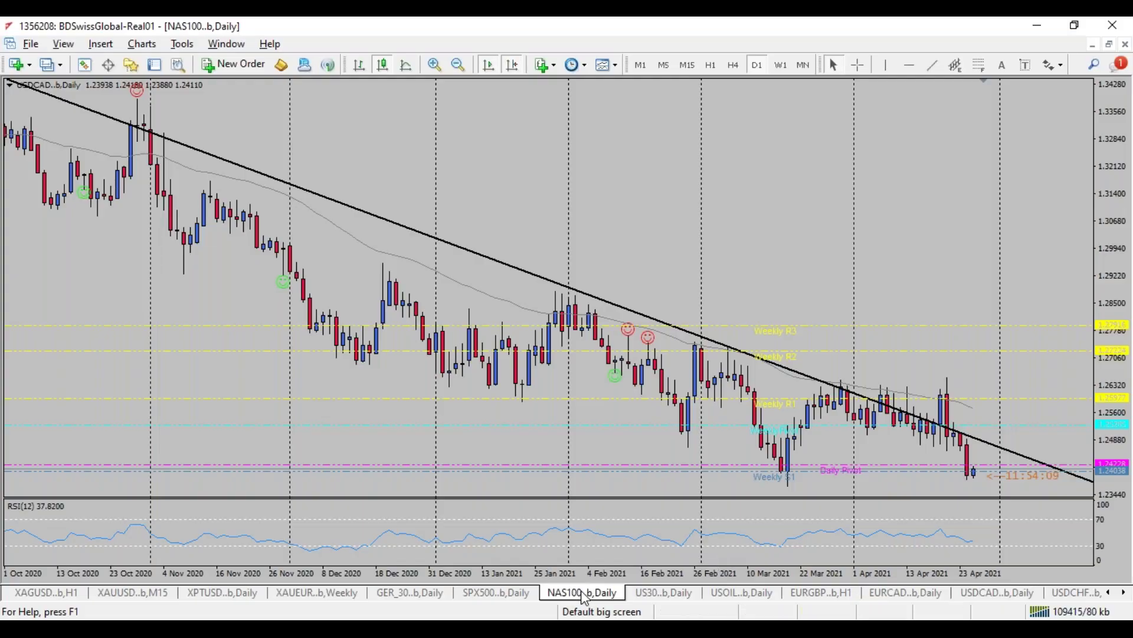
left_click(781, 65)
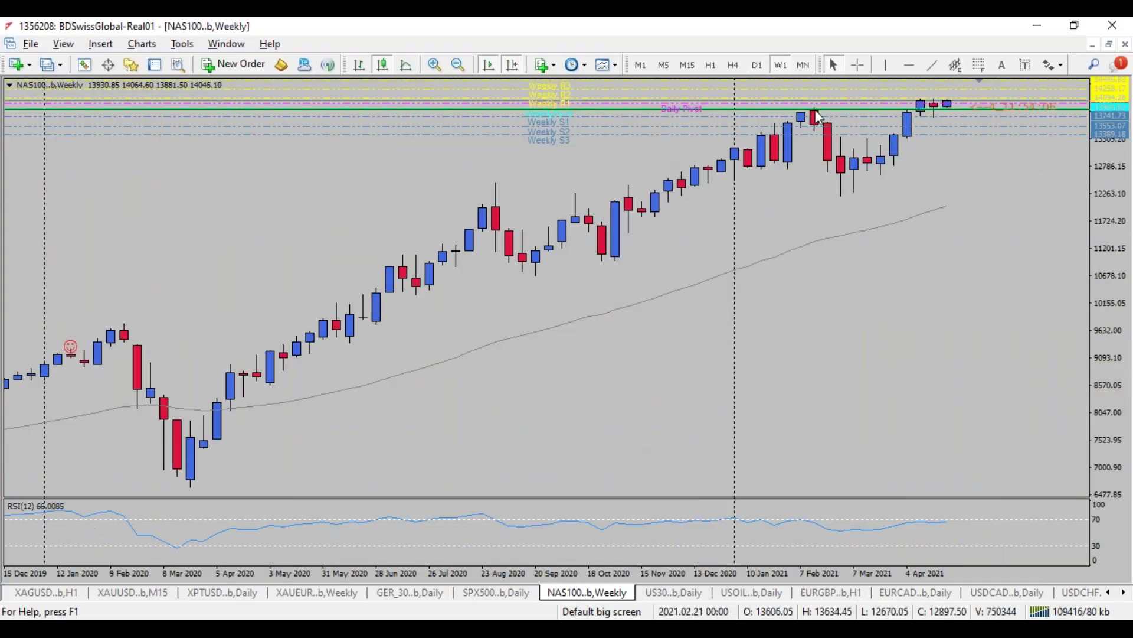
left_click(803, 65)
left_click(858, 65)
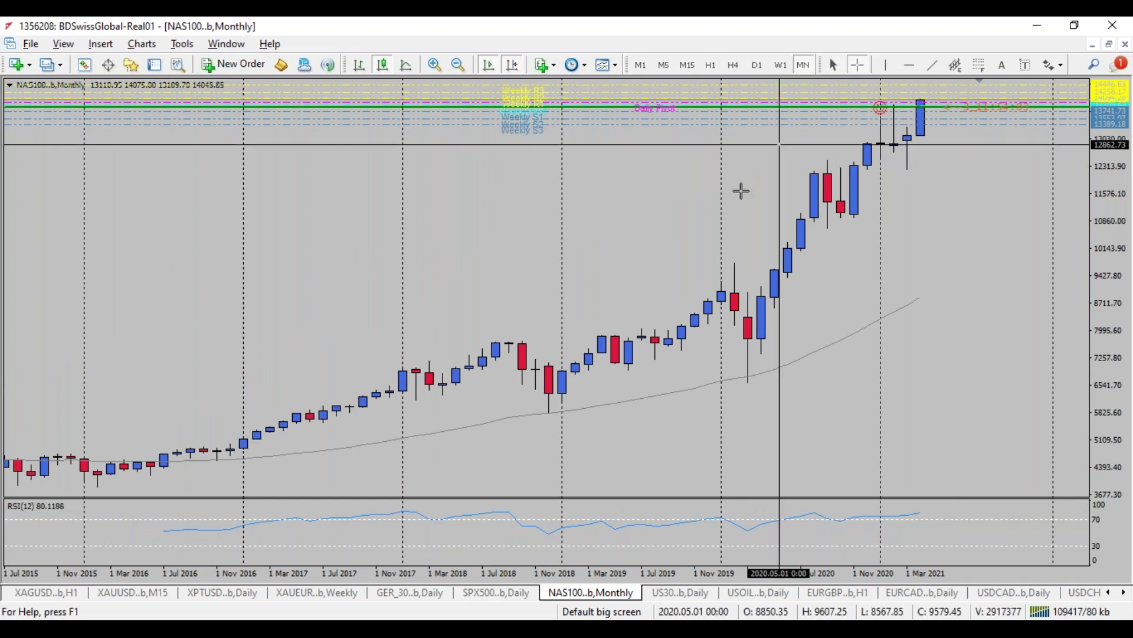
left_click(781, 65)
left_click(458, 64)
- Compare the NAS100 weekly candles of March 2020 with the VXN chart for the same period
mouse_move(551, 309)
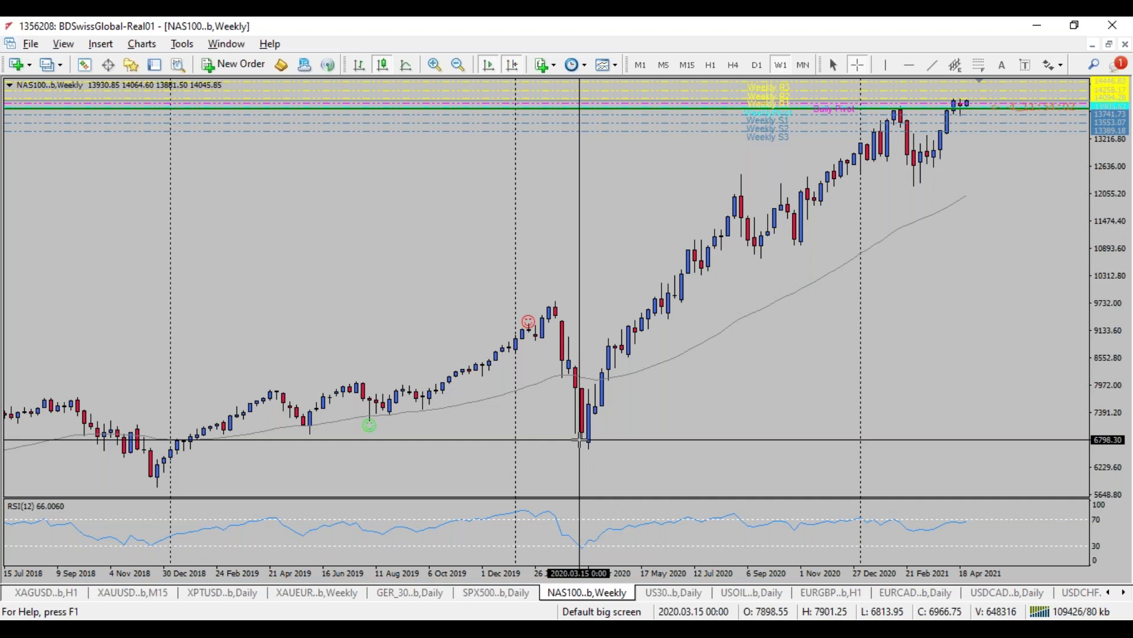
key("alt+Tab")
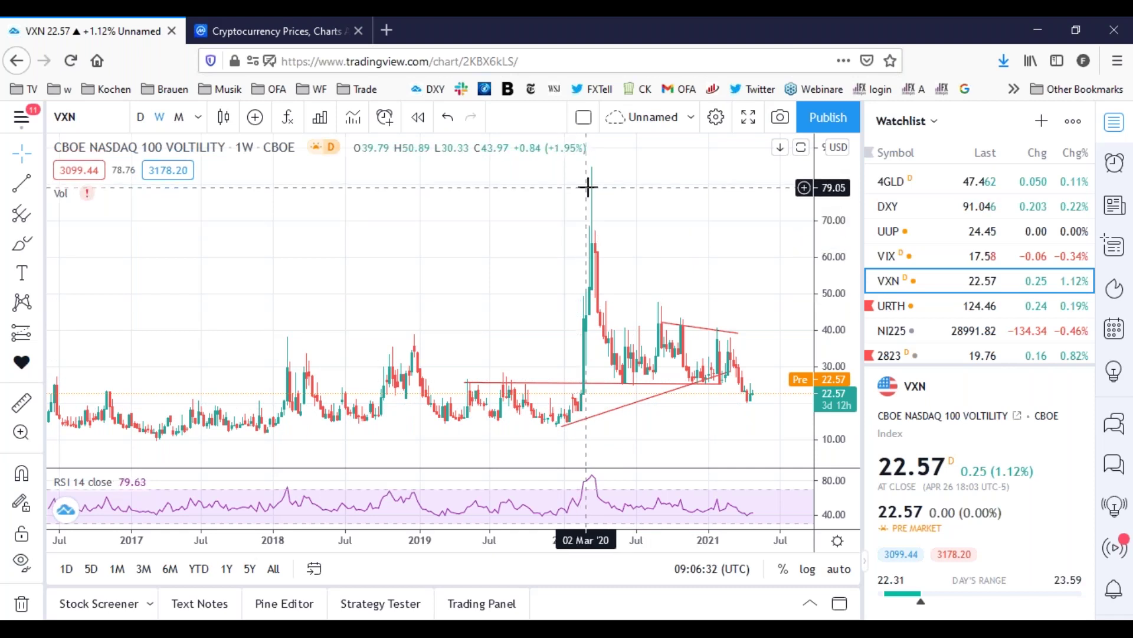
key("alt+Tab")
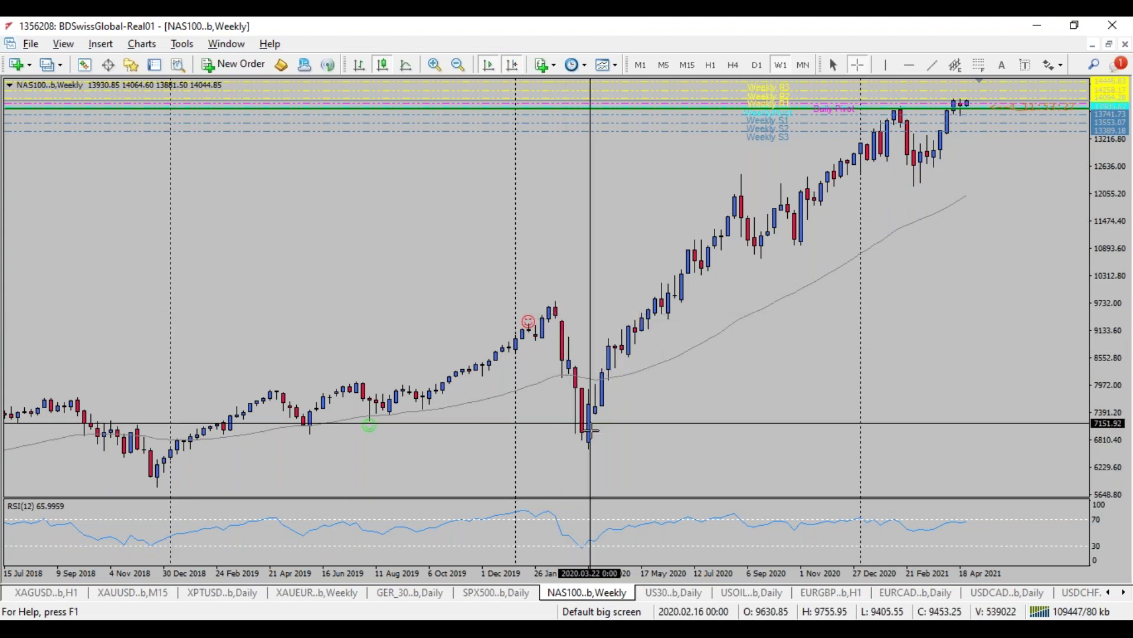
- Bring up the SPX500 chart, set it to the weekly timeframe, and turn on the crosshair
left_click(539, 561)
left_click(495, 592)
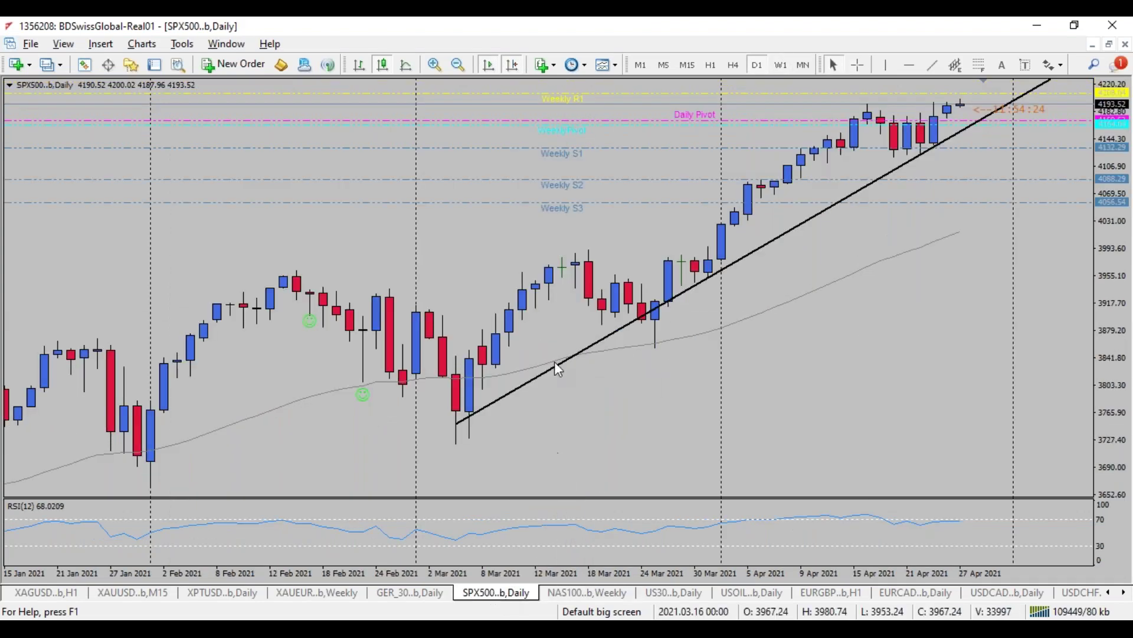
left_click(781, 65)
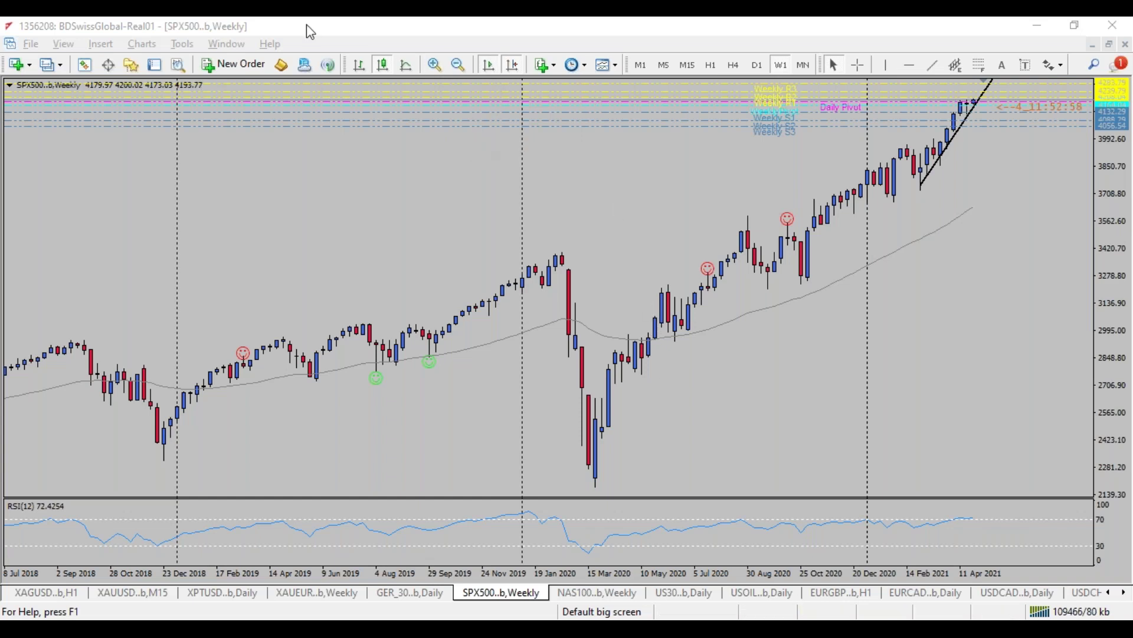
left_click(857, 65)
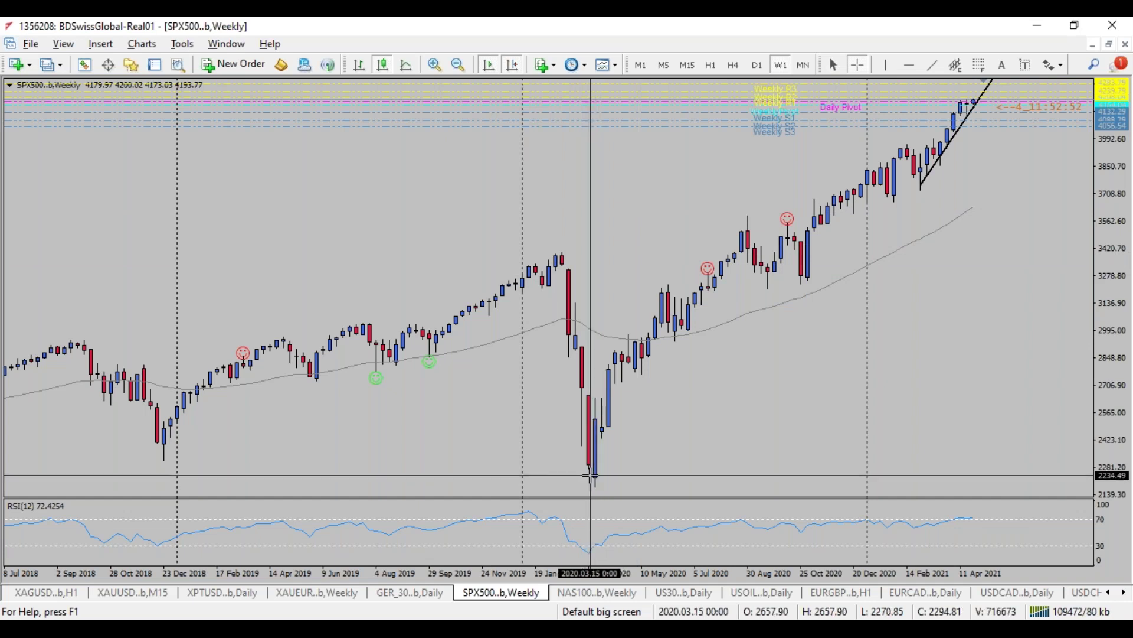
- Switch to the TradingView page in Firefox, load VIX from the watchlist, and dismiss the advertisement and the ad-free offer
key("alt+Tab")
key("Up")
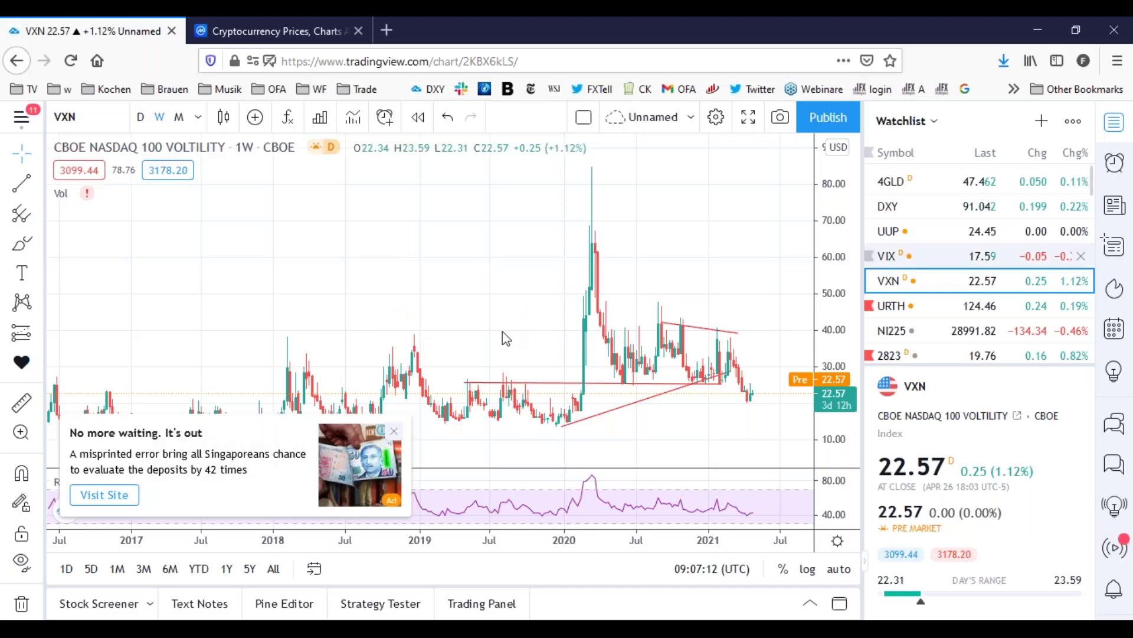
left_click(395, 435)
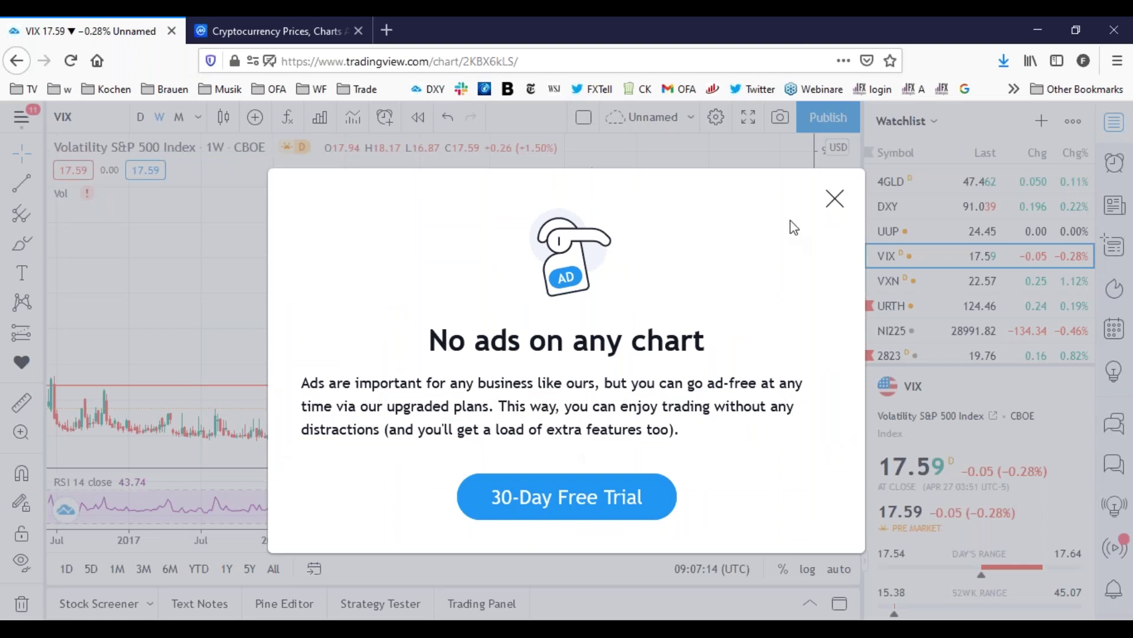
left_click(833, 197)
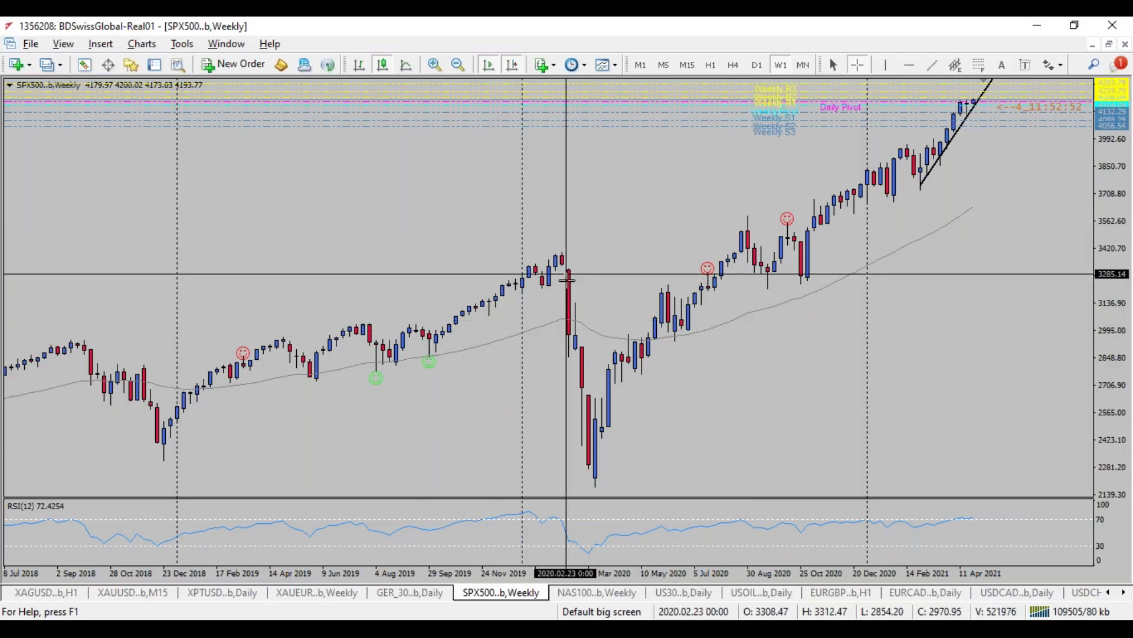
- Inspect the SPX500 weekly candles of February and March 2020 with the crosshair, and check the slide's point on proven strategies
mouse_move(587, 466)
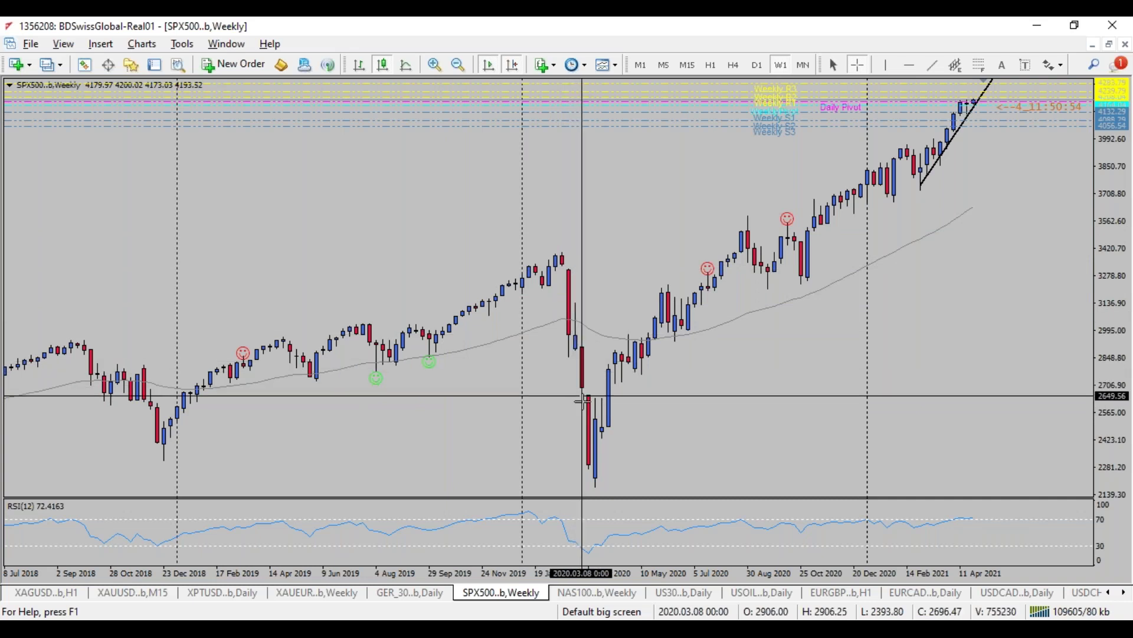
key("Escape")
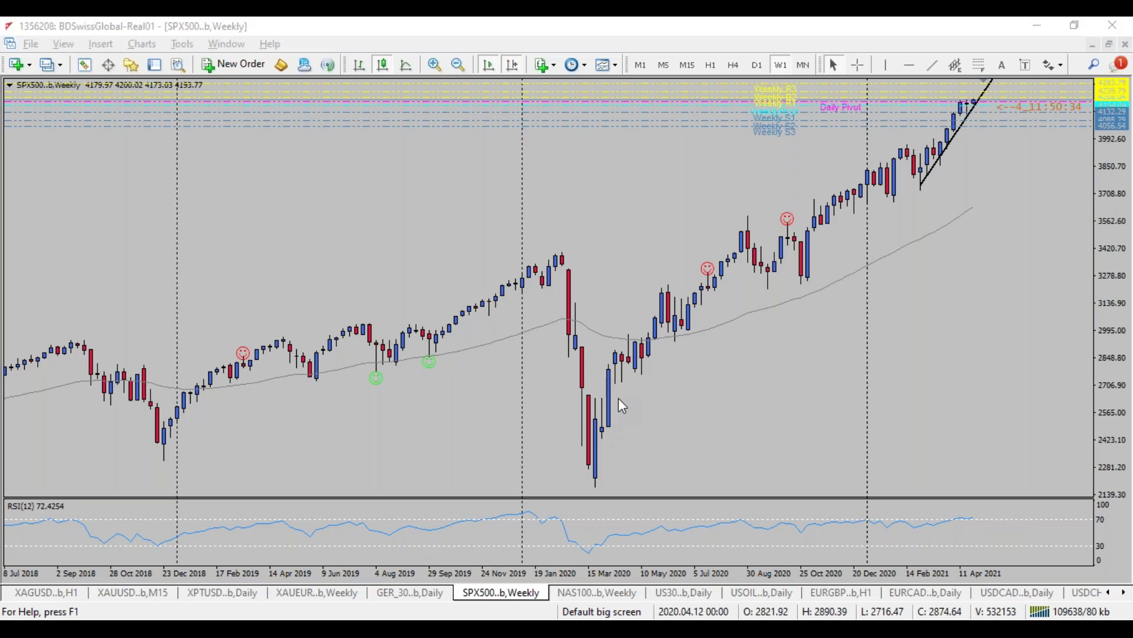
key("alt+Tab")
key("alt+Tab")
key("alt+Tab")
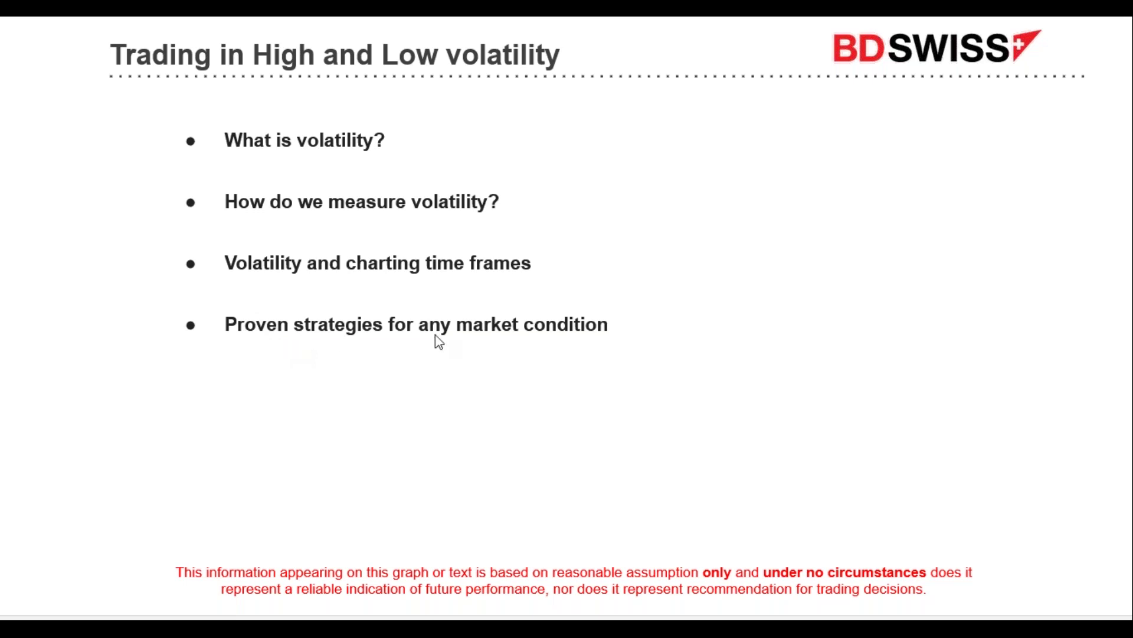
- Revisit the early 2020 stretch of the VIX chart in Firefox, dismissing the advertisement, and return to the SPX500 chart in MetaTrader
key("alt+Tab")
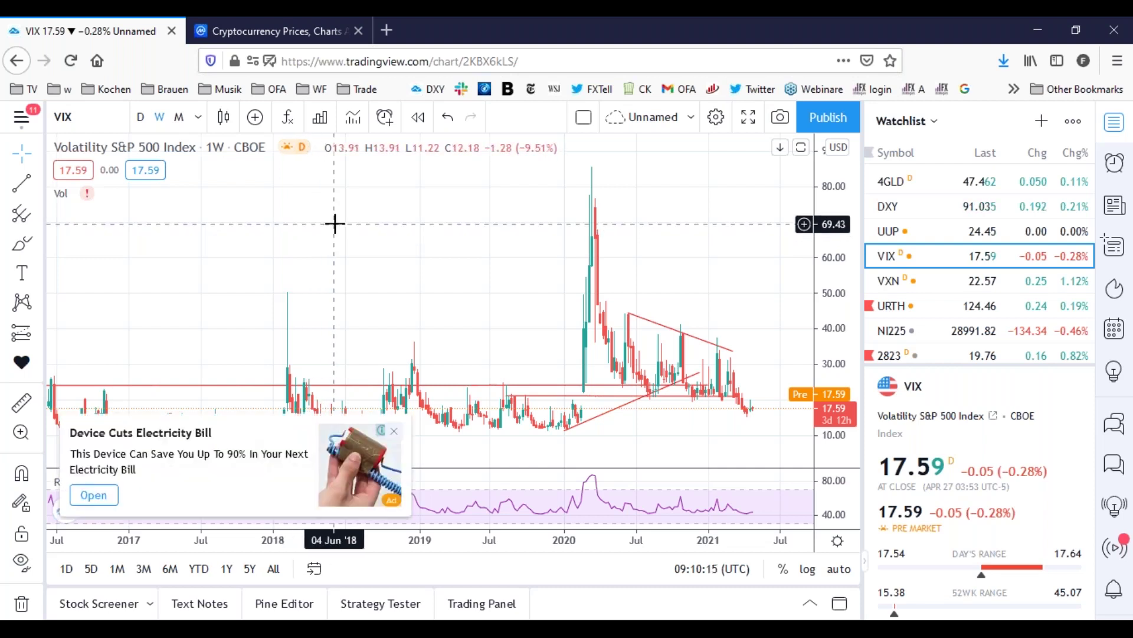
left_click(394, 430)
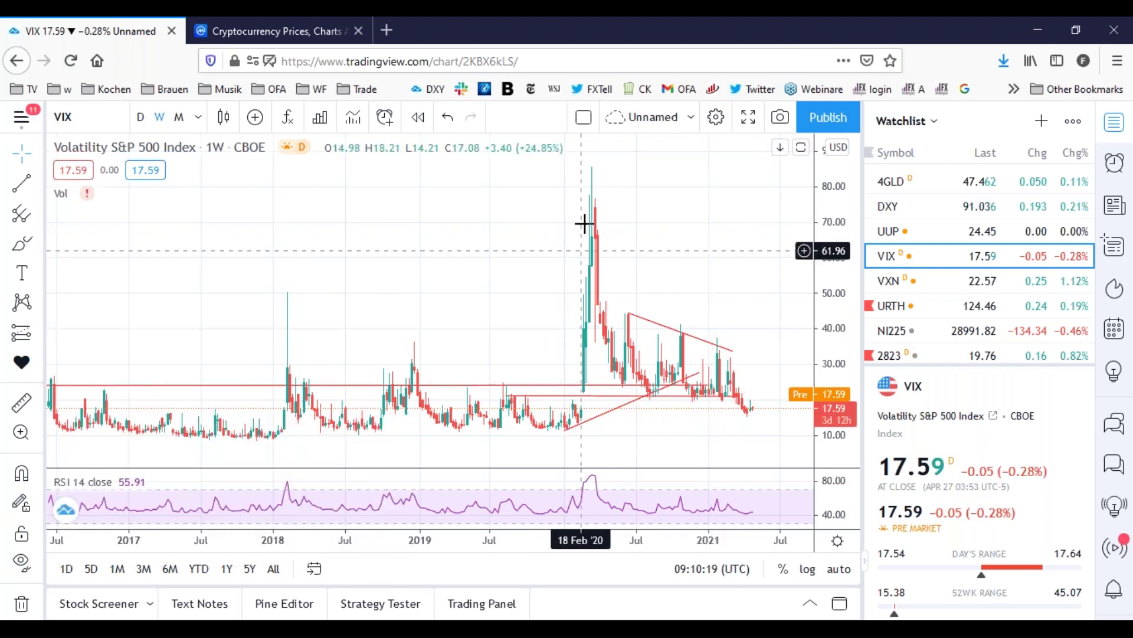
key("alt+Tab")
key("alt+Tab")
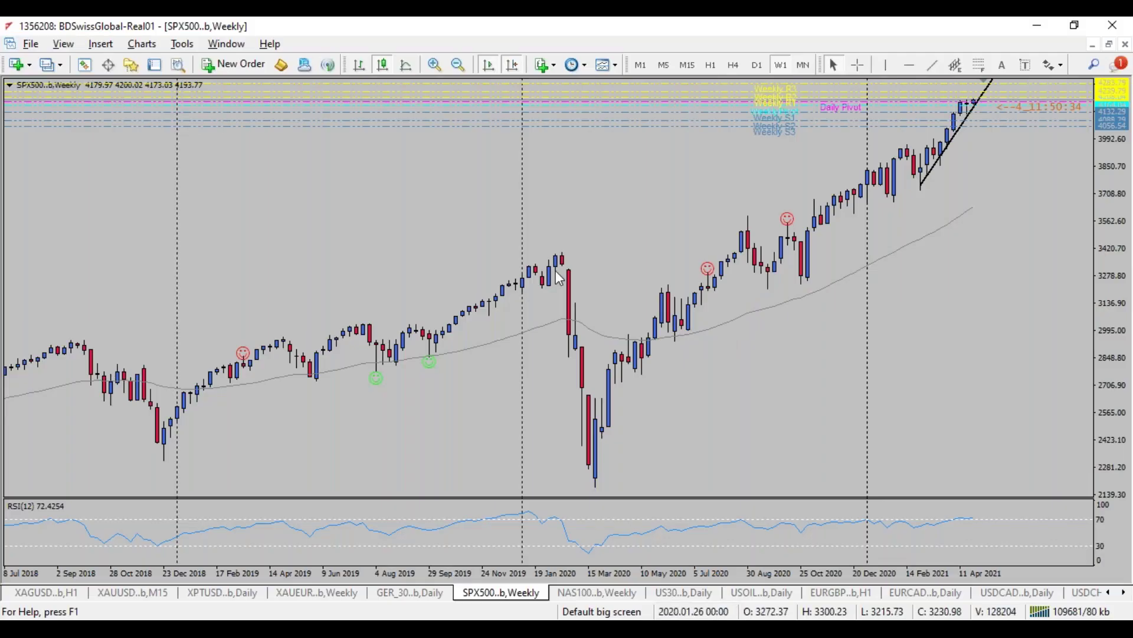
- Bring up the XAGUSD H1 chart and restore it to a smaller window so several charts show side by side
left_click(80, 598)
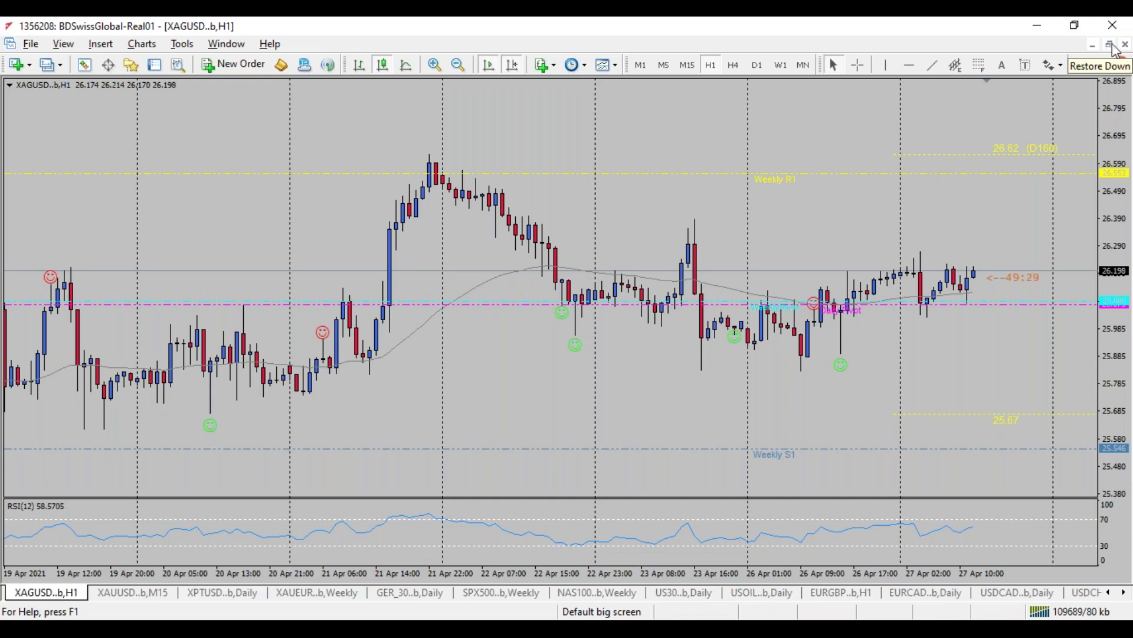
left_click(1111, 46)
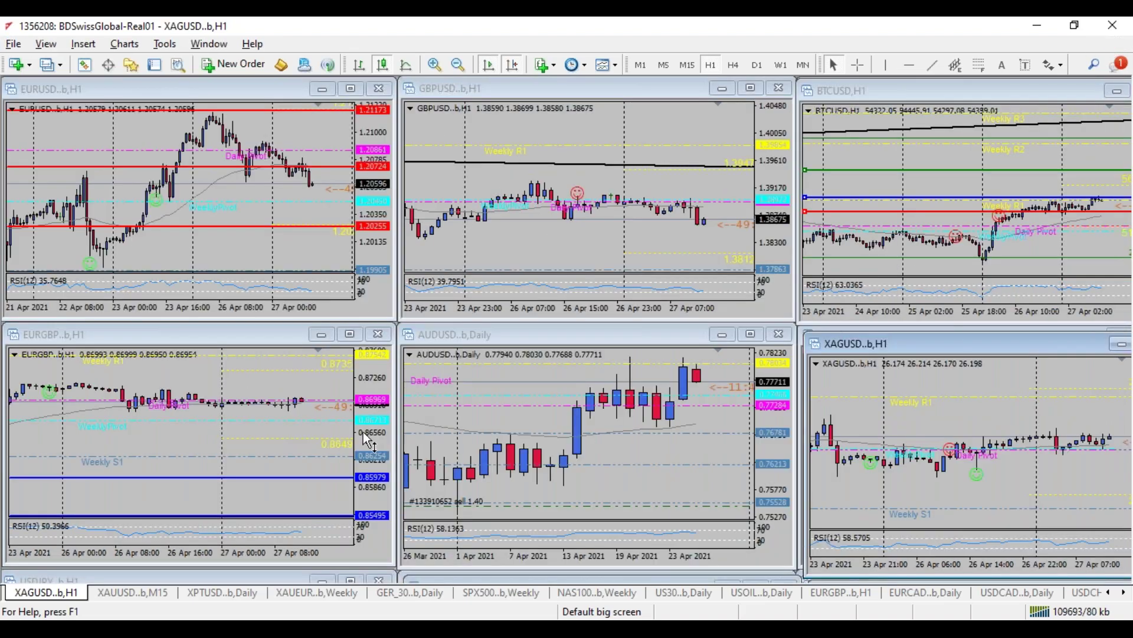
- Maximize the EURGBP H1 chart, select the yellow 0.8735 and 0.8649 range lines, and rescale the prices so both lines show
left_click(364, 434)
key("plus")
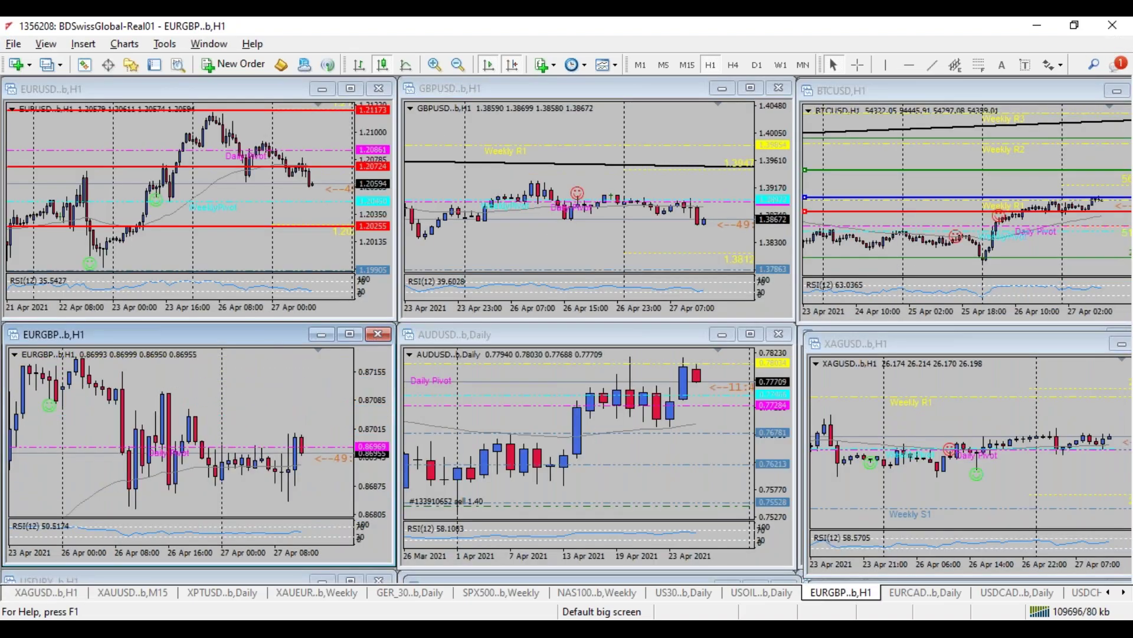
double_click(225, 337)
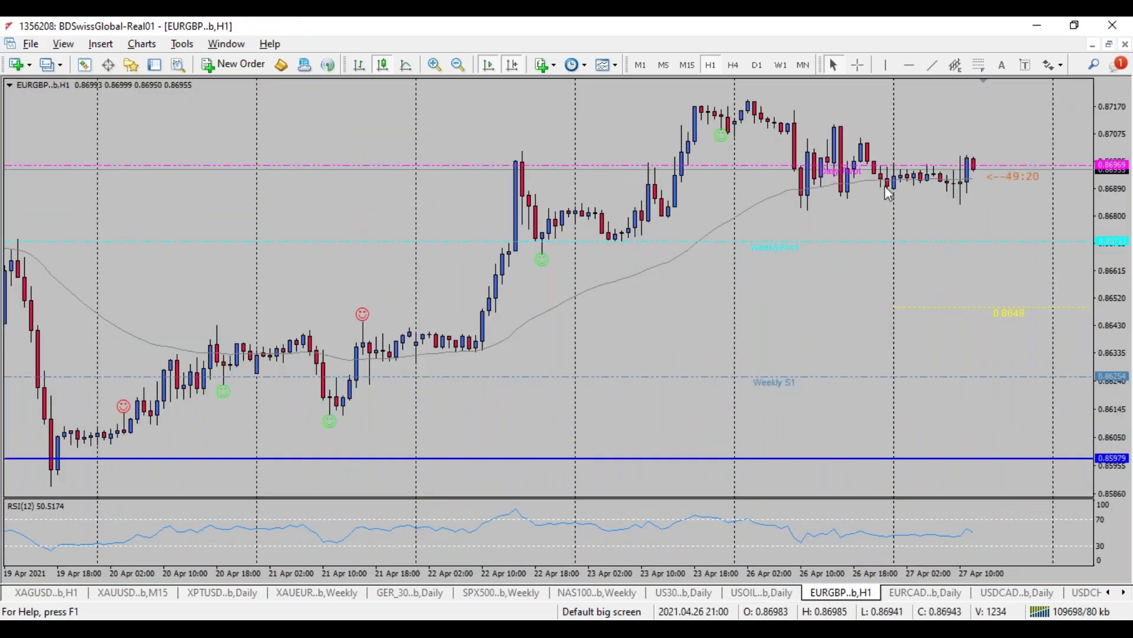
mouse_move(898, 182)
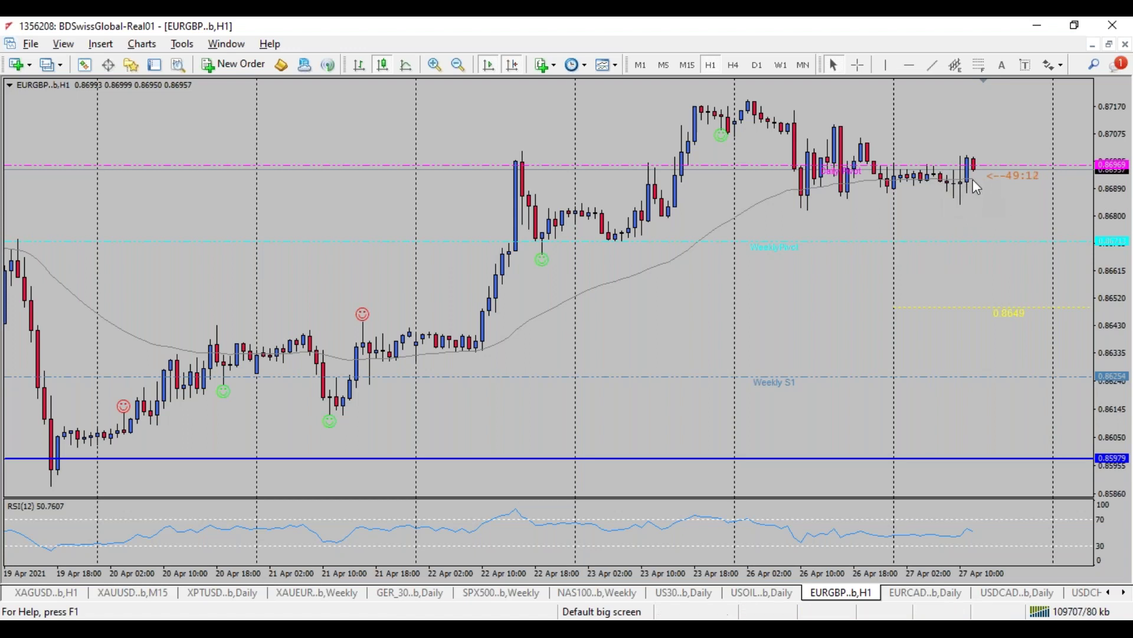
left_click_drag(1129, 201, 943, 326)
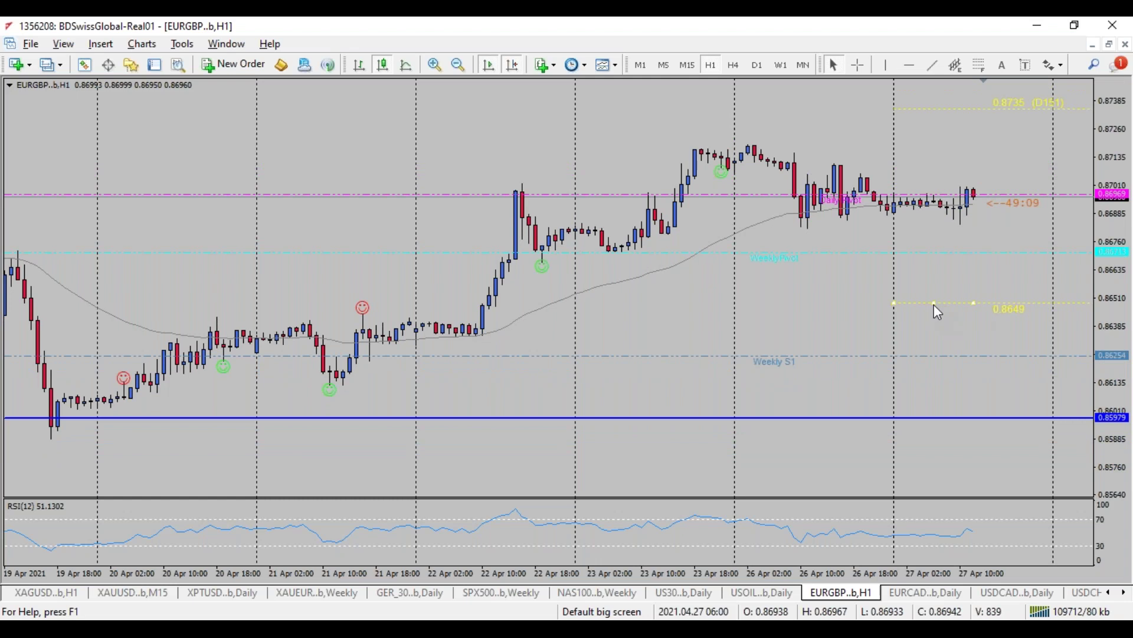
left_click_drag(1088, 144, 927, 162)
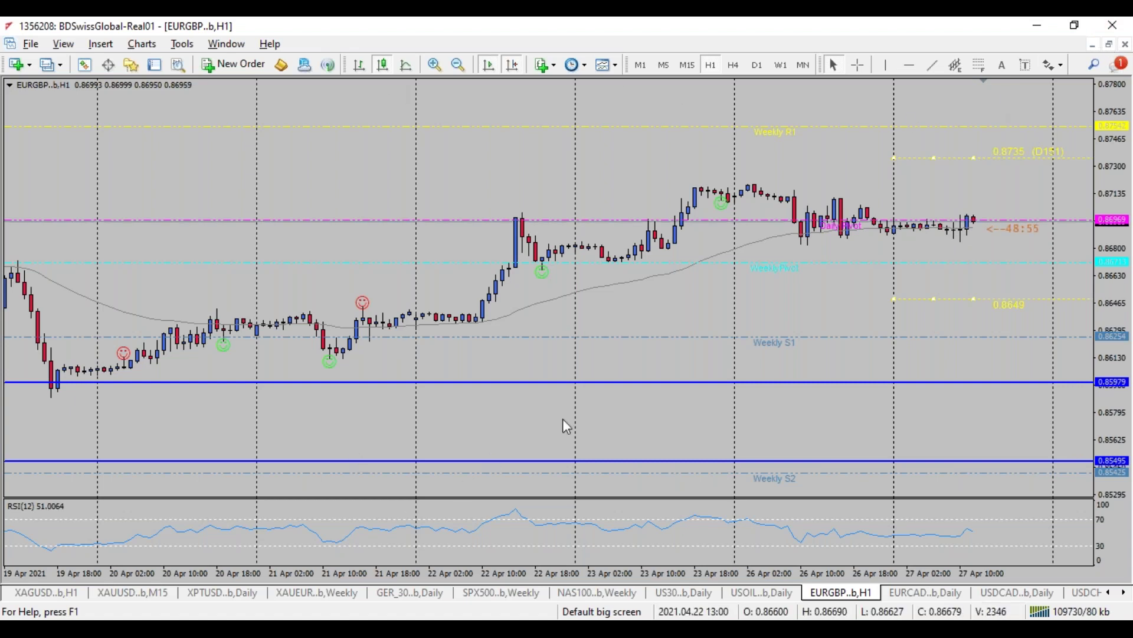
left_click_drag(1124, 294, 1124, 258)
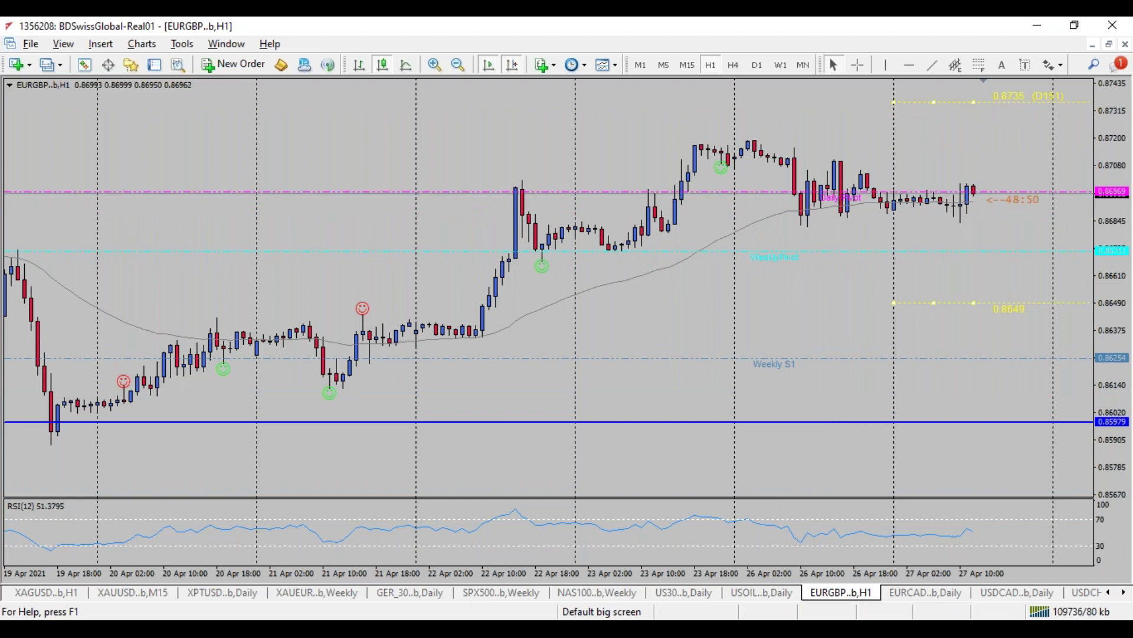
- Check the VIX chart in Firefox and the volatility slide, and return to MetaTrader with EURGBP restored to a smaller window
left_click(391, 574)
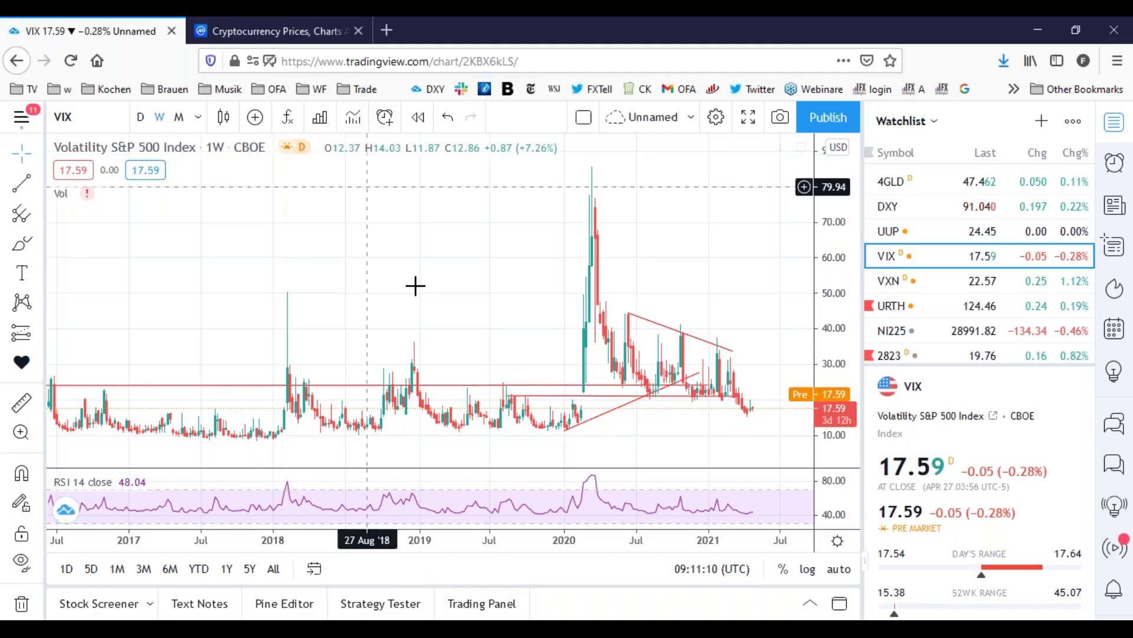
key("alt+Tab")
key("alt+Tab")
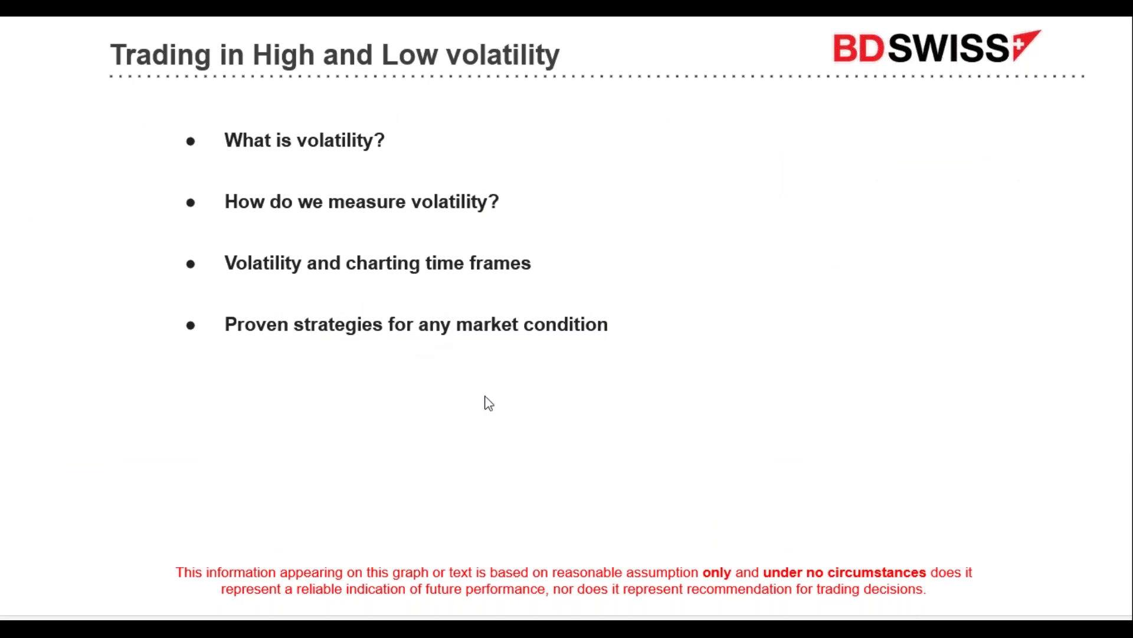
key("alt+Tab")
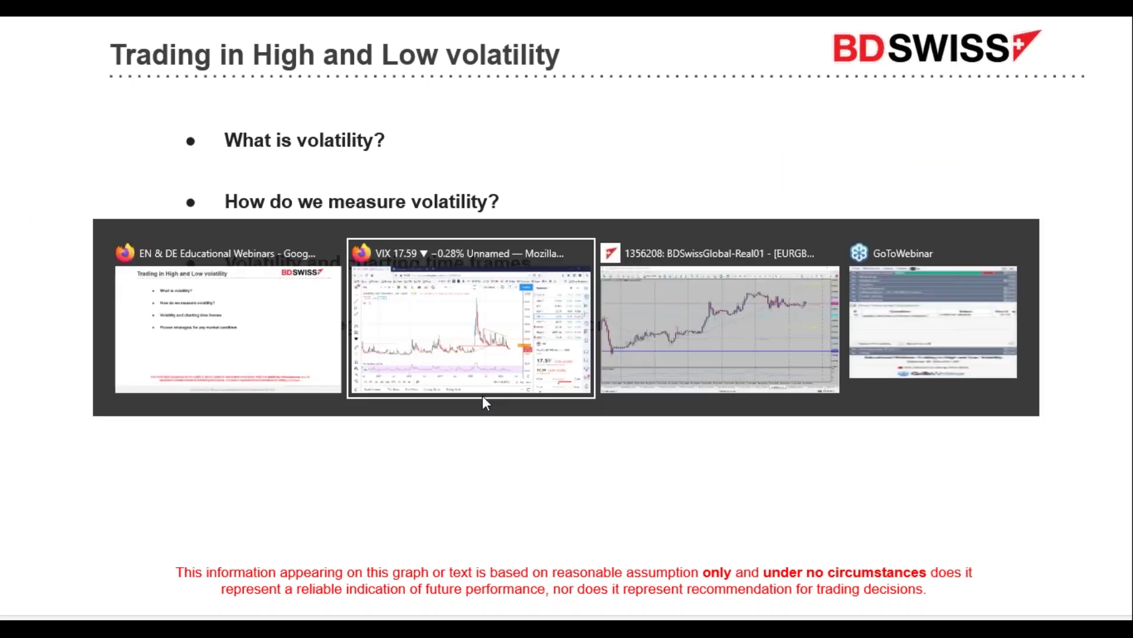
key("alt+Tab")
left_click(1111, 46)
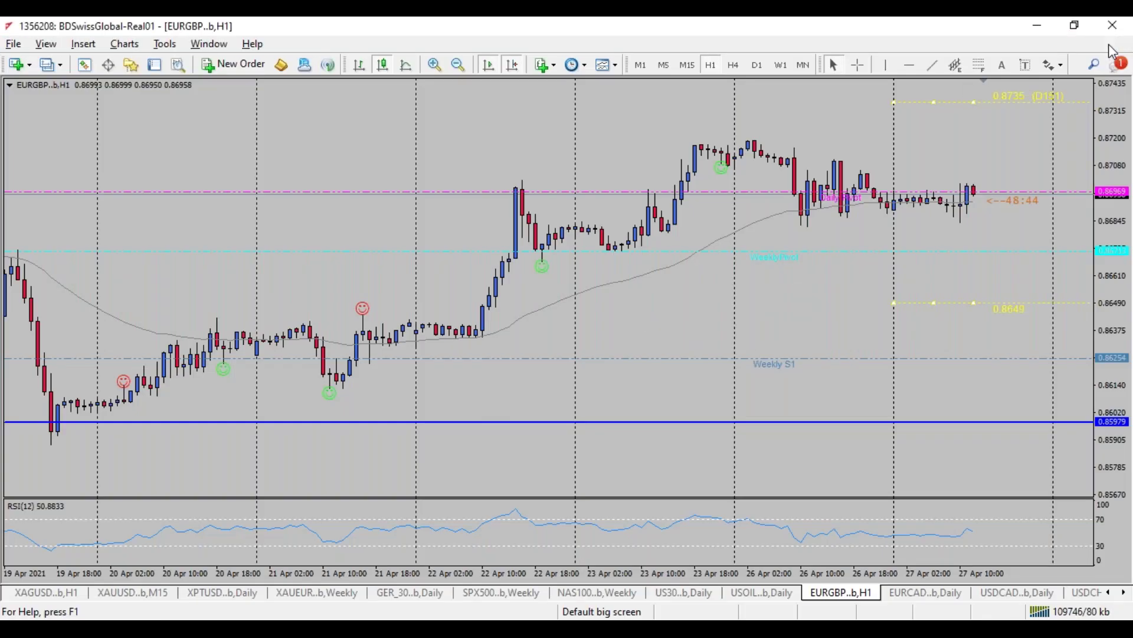
- Maximize the EURUSD H1 chart and move its upper red line to 1.21071 and its lowest red line to 1.20367
left_click(376, 226)
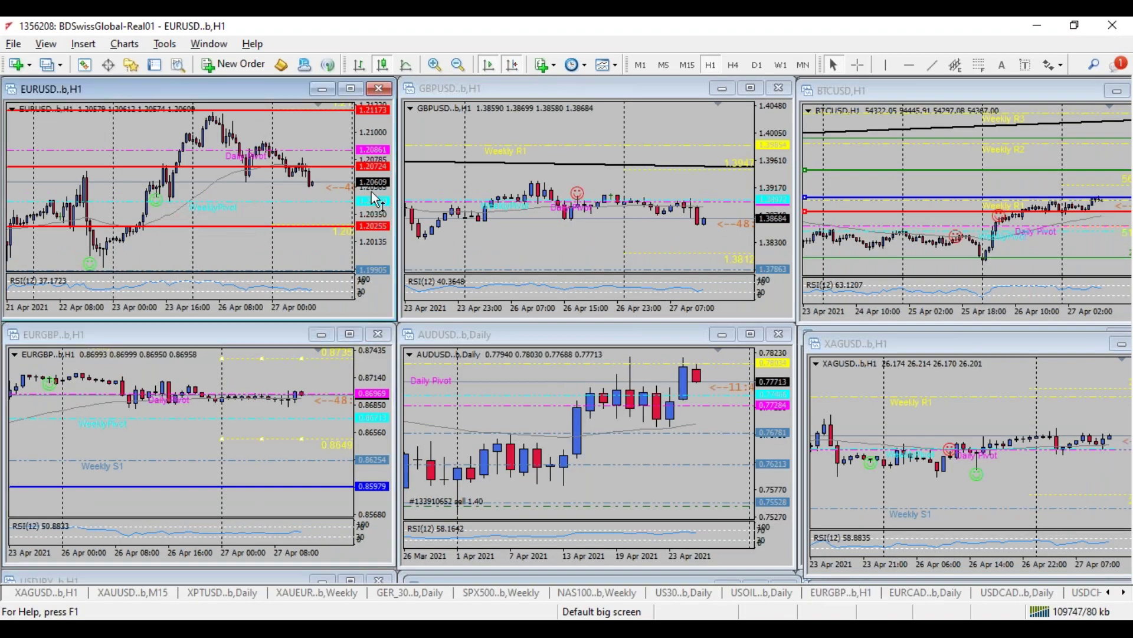
double_click(158, 89)
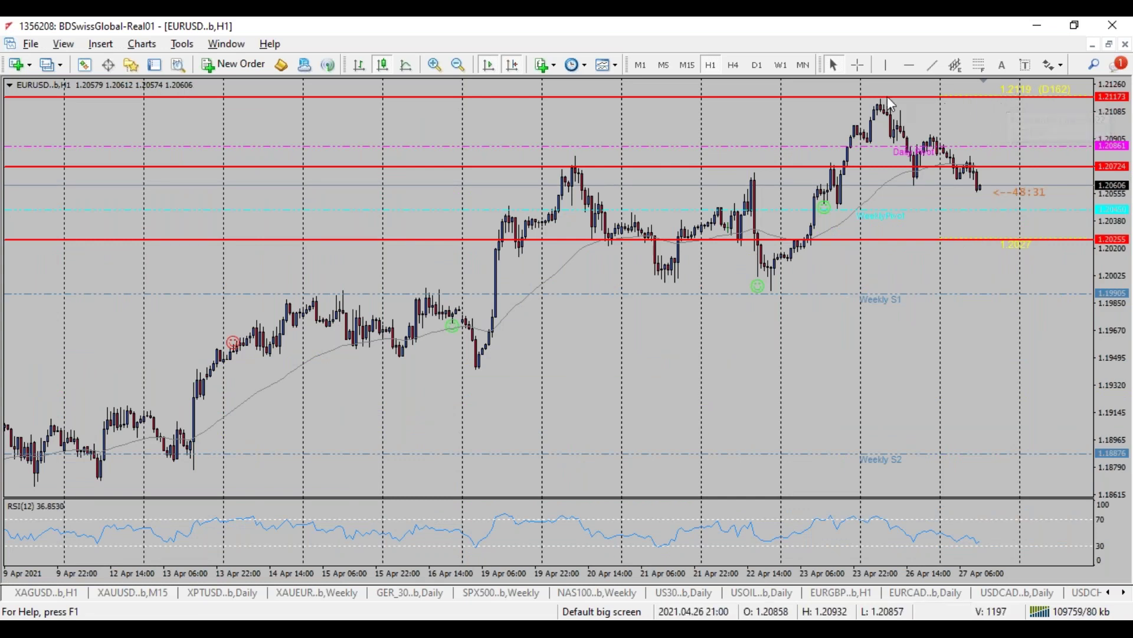
left_click_drag(816, 96, 817, 113)
left_click_drag(895, 240, 945, 222)
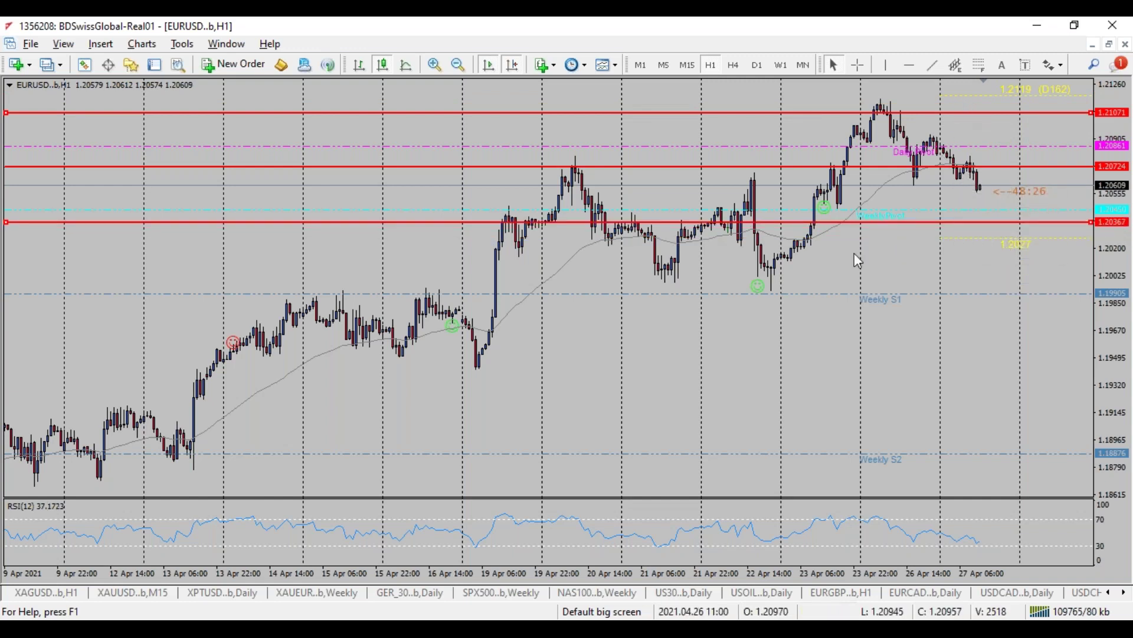
- Bring up the EURCAD chart, set it to H1, and rescale the price axis
left_click(922, 592)
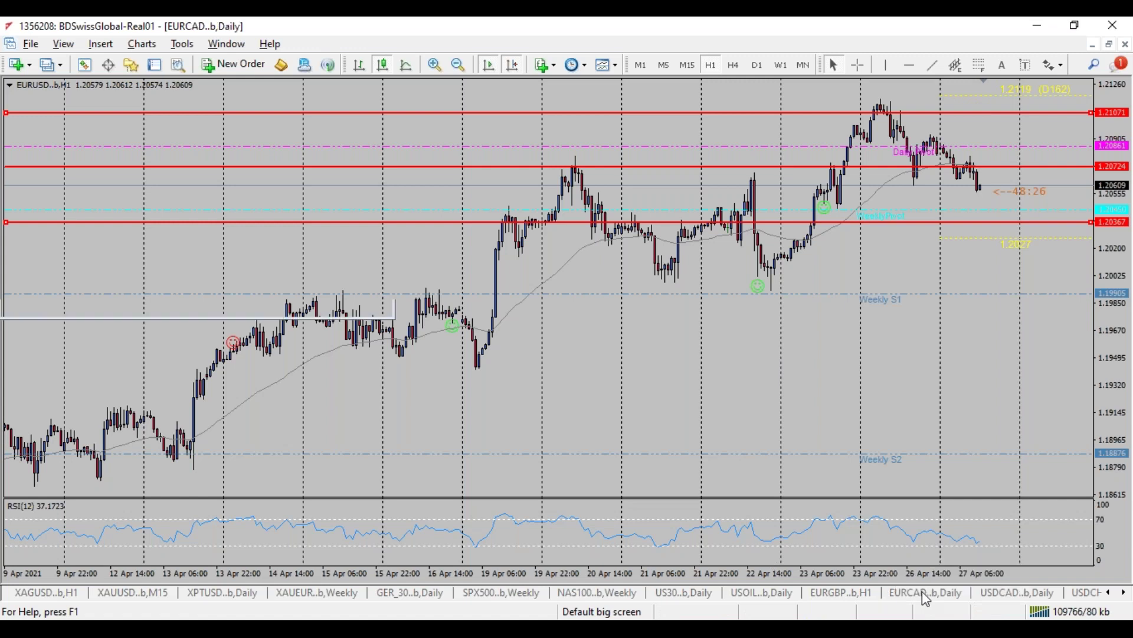
left_click(711, 65)
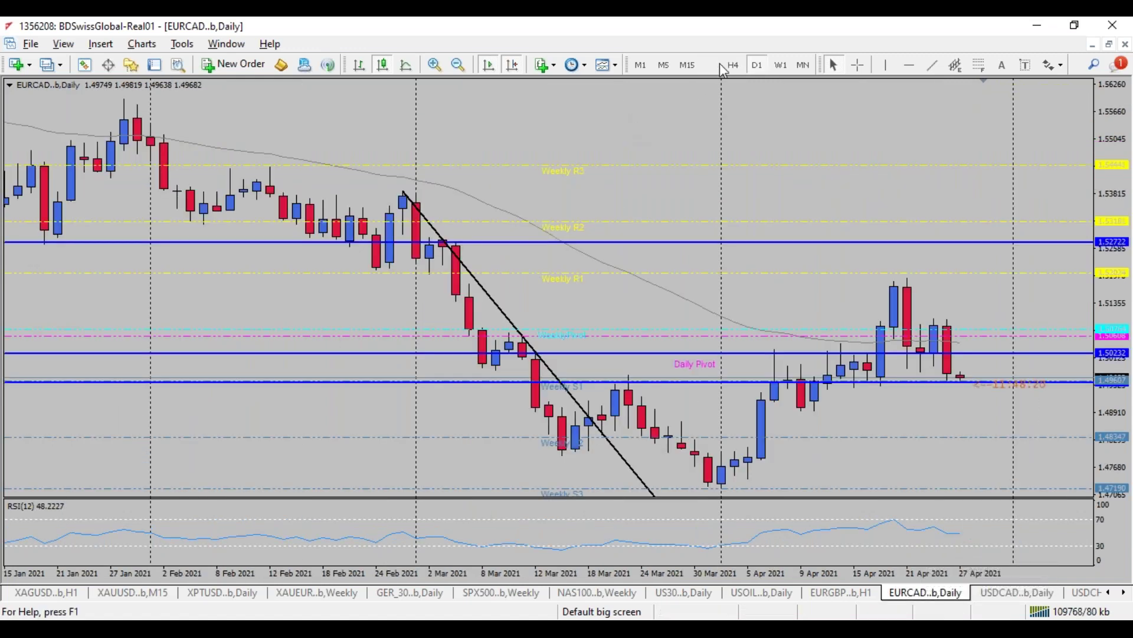
left_click_drag(1127, 239, 1001, 160)
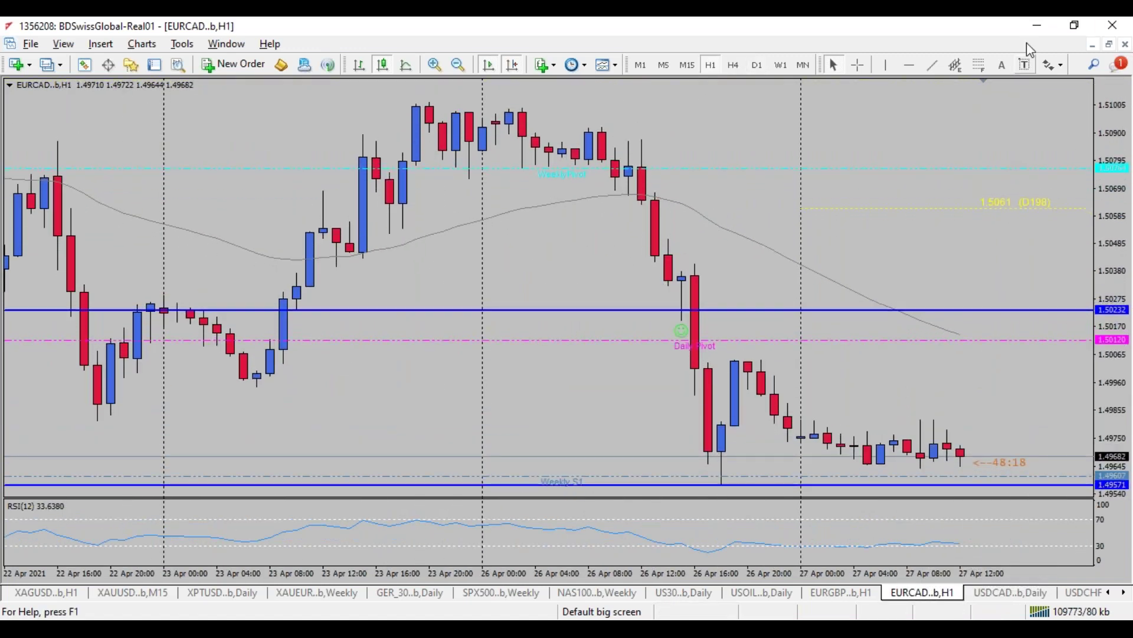
- Bring up the USDCHF chart, set it to H1, and rescale the prices to show both yellow daily range lines
left_click(1089, 592)
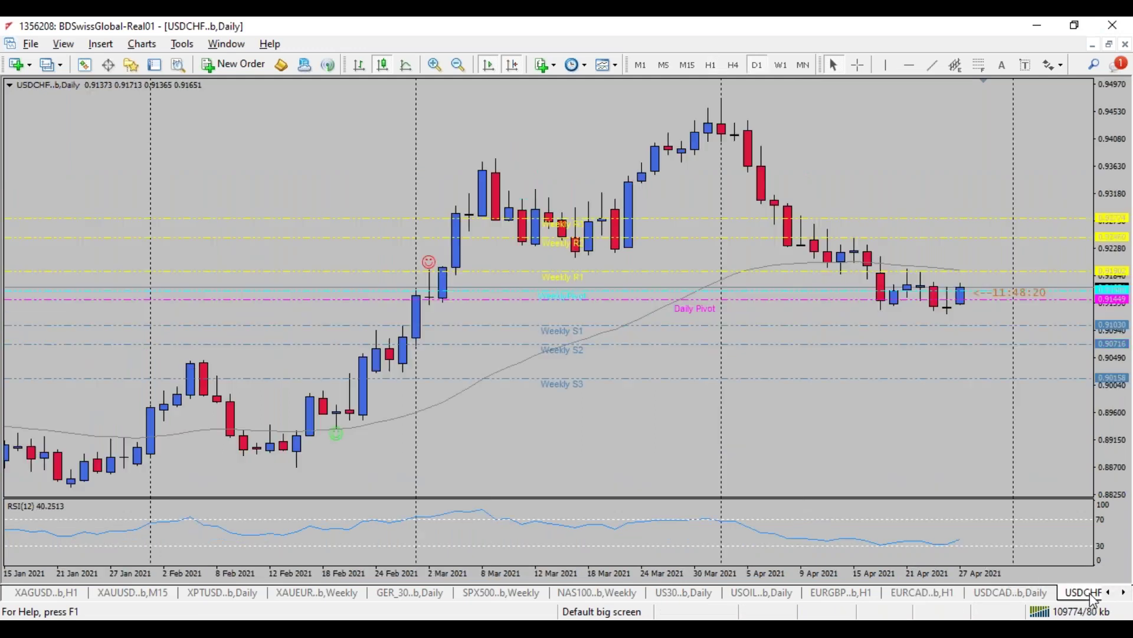
left_click(712, 63)
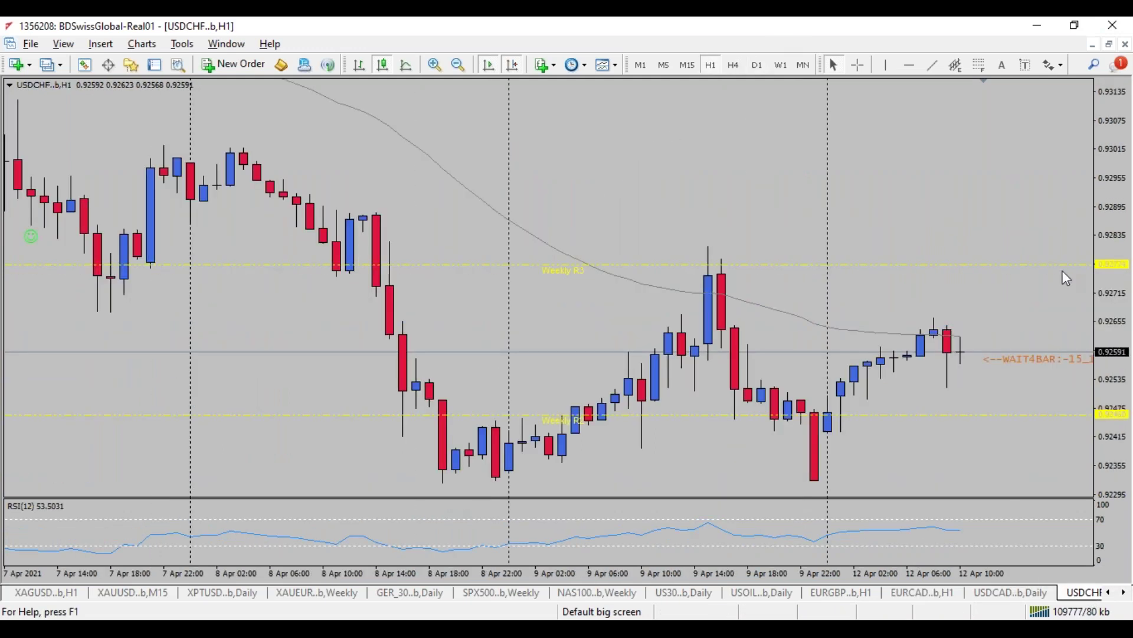
left_click_drag(1126, 260, 1125, 360)
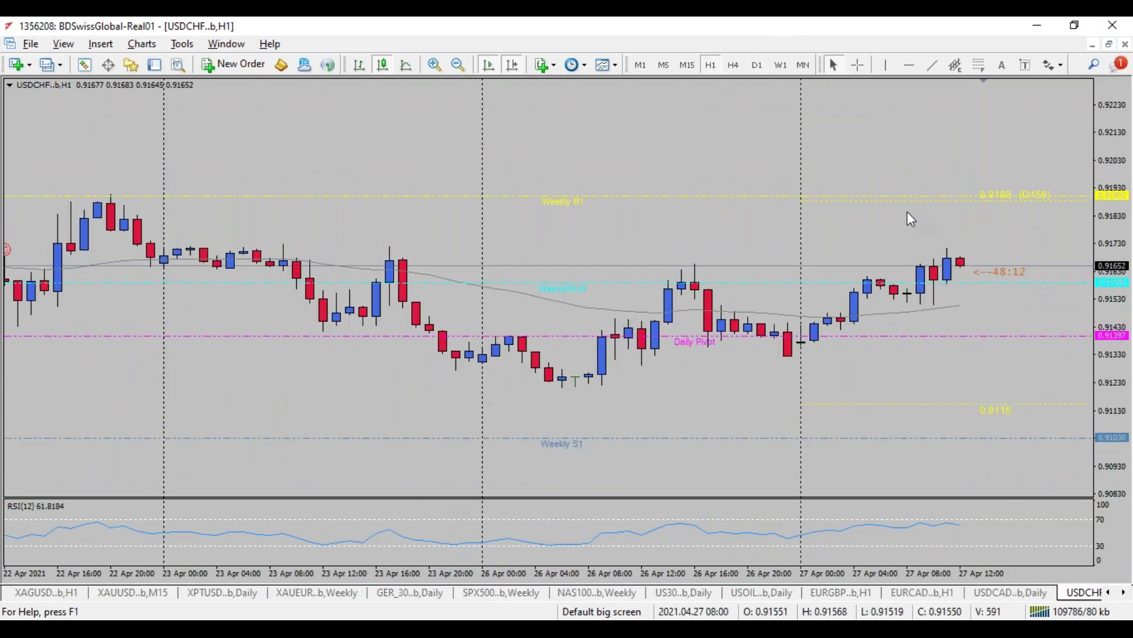
- Select the yellow 0.9188 and 0.9115 range lines on USDCHF and measure the distance between them with the crosshair
double_click(877, 202)
double_click(879, 405)
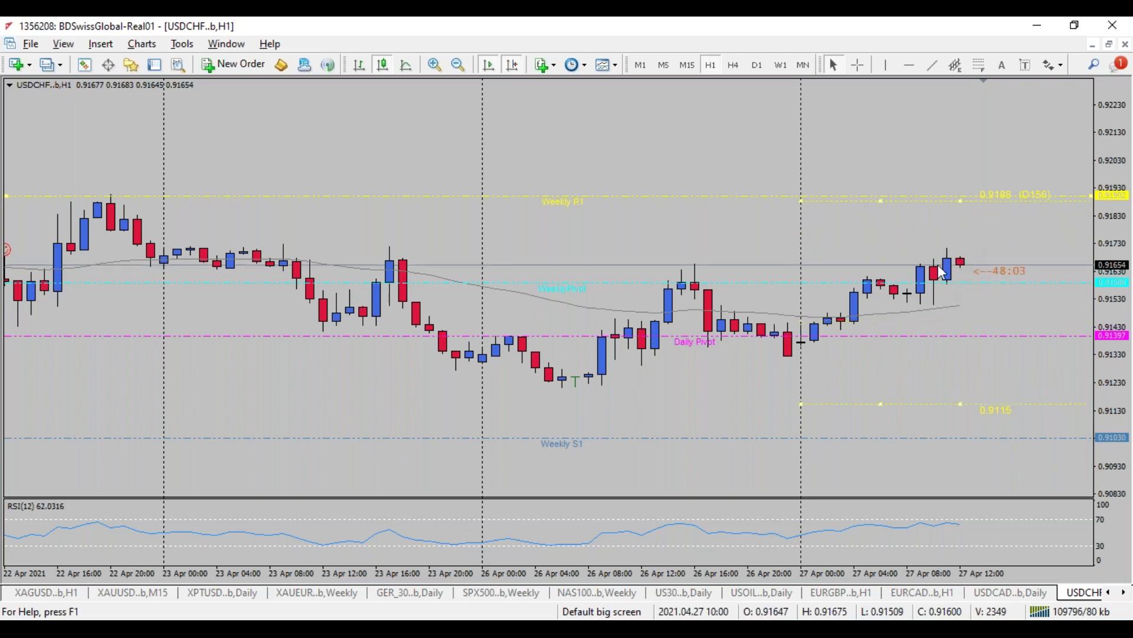
left_click(861, 66)
left_click_drag(974, 202, 970, 406)
- Show the USDCHF H1 candles back to 9 April and measure the 16 April move and the 19 April drop with the crosshair
left_click(459, 64)
left_click(459, 65)
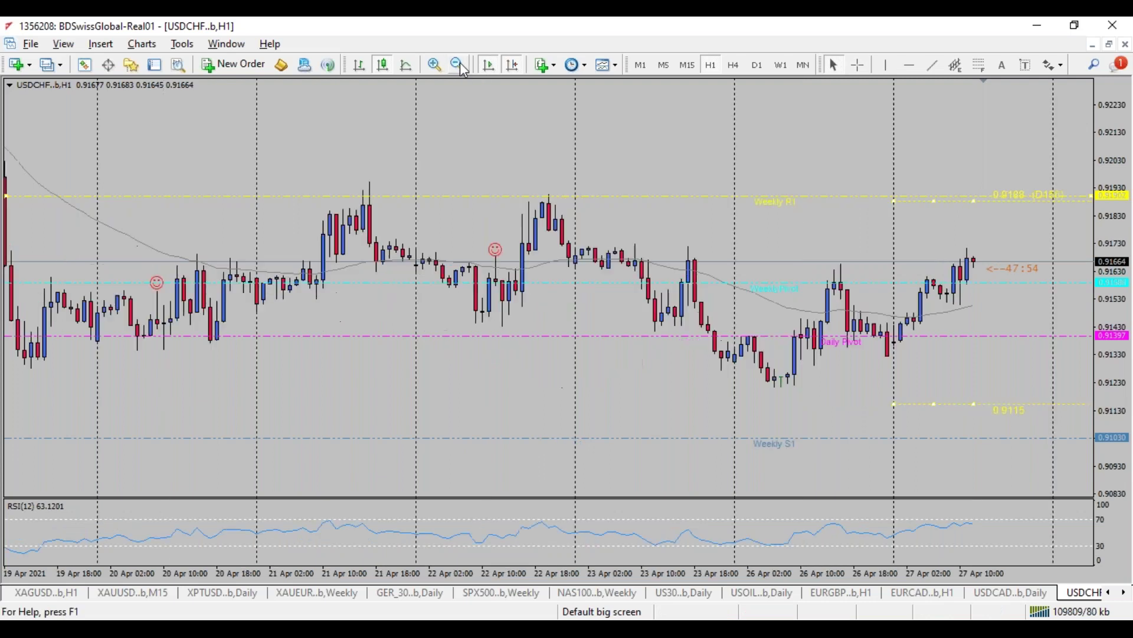
left_click(459, 65)
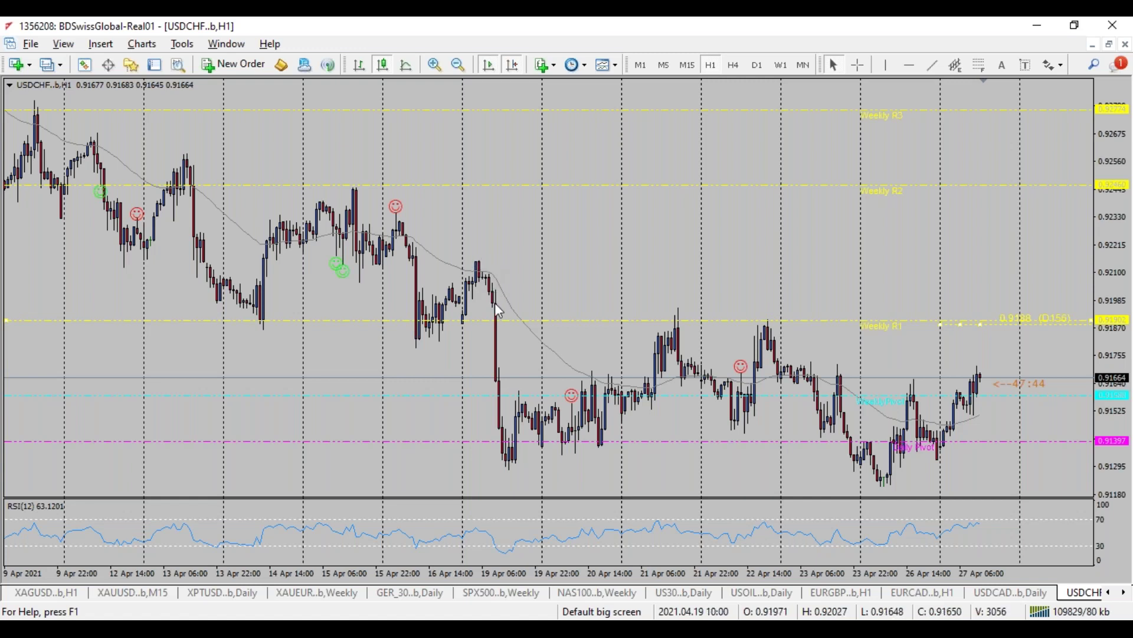
left_click(858, 65)
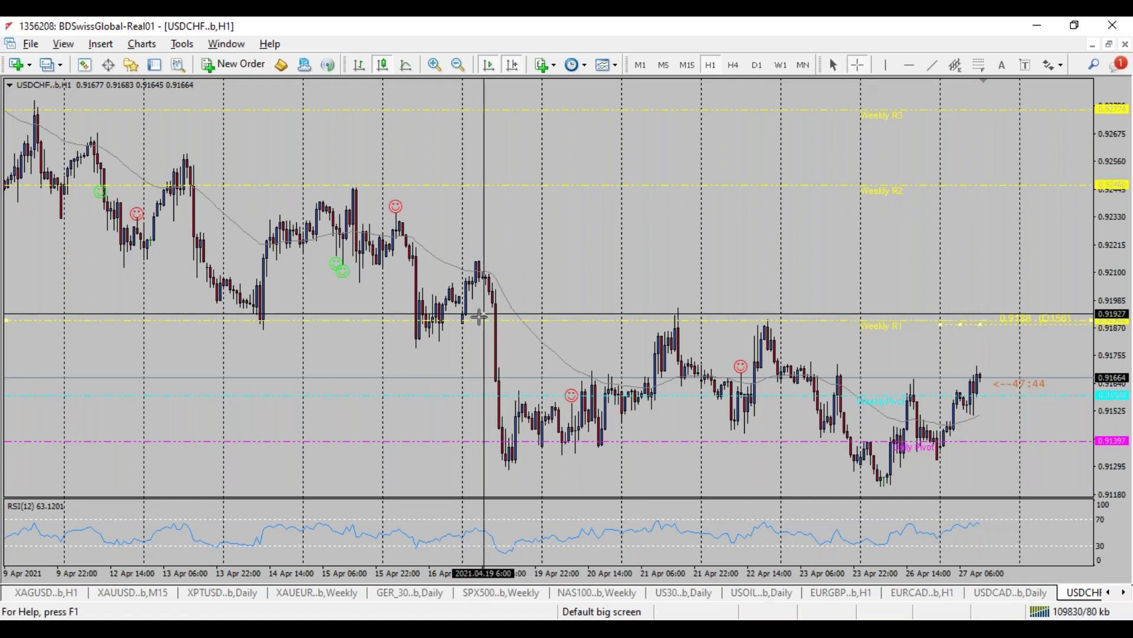
left_click_drag(421, 337, 421, 302)
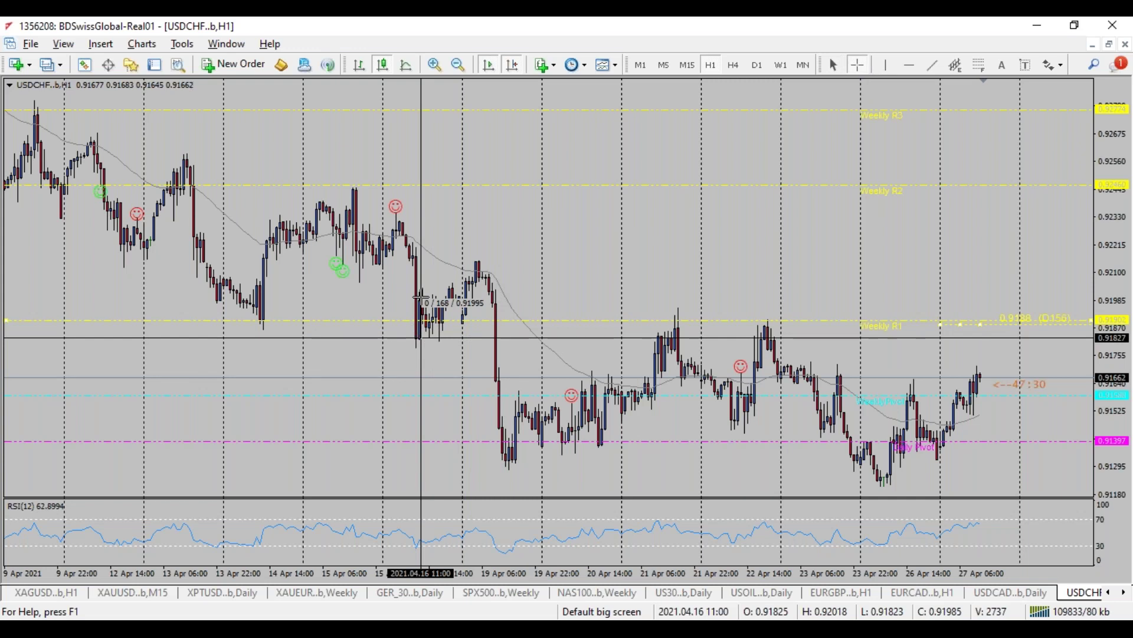
left_click(858, 65)
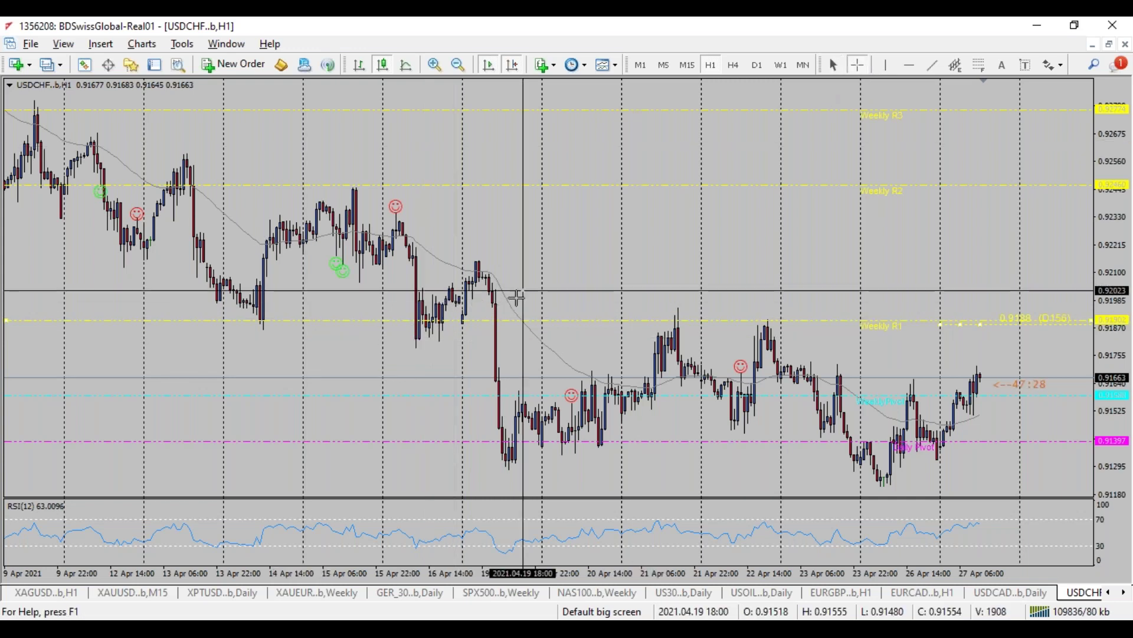
left_click_drag(483, 264, 505, 456)
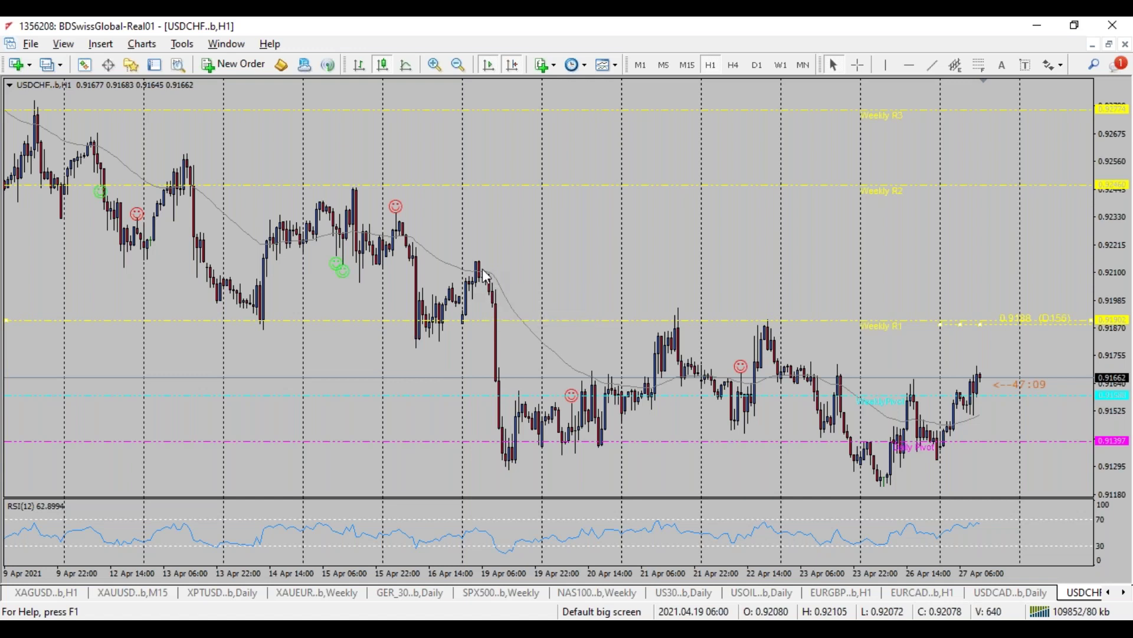
mouse_move(485, 275)
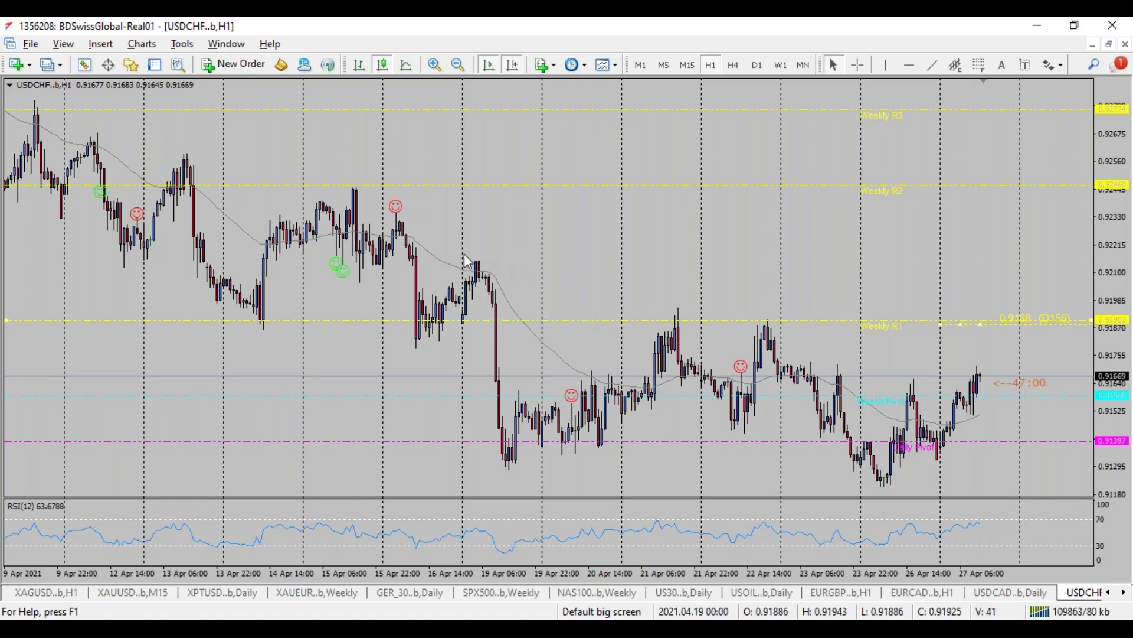
- Check the slide's point on proven strategies, return to MetaTrader, and show the USDCHF chart as monthly candles from April 2015 onward
key("alt+Tab")
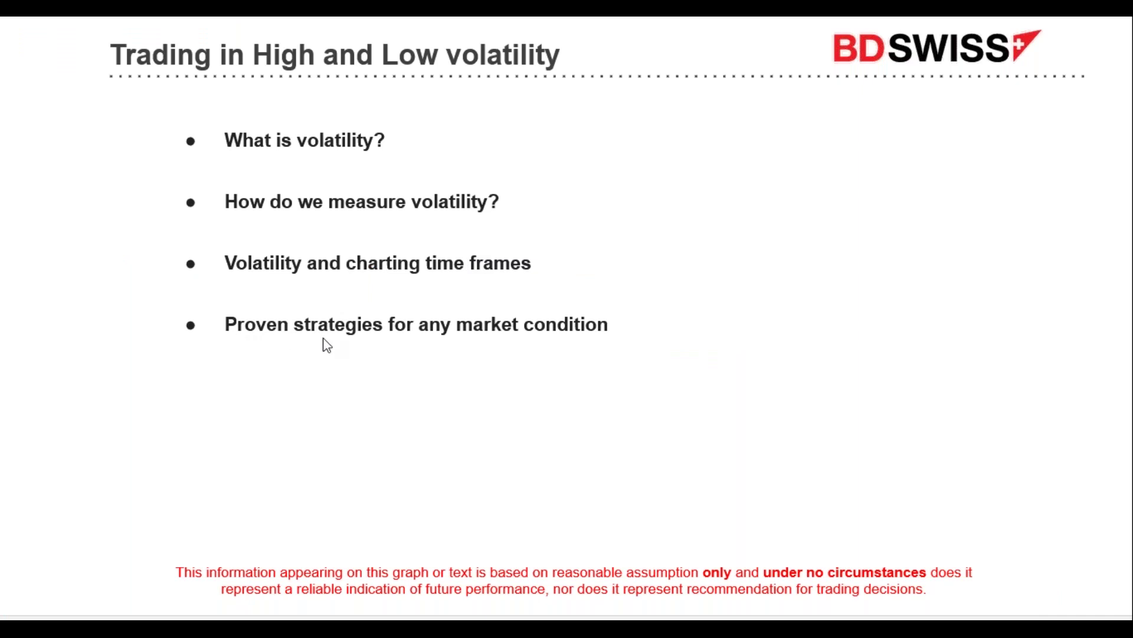
key("alt+Tab")
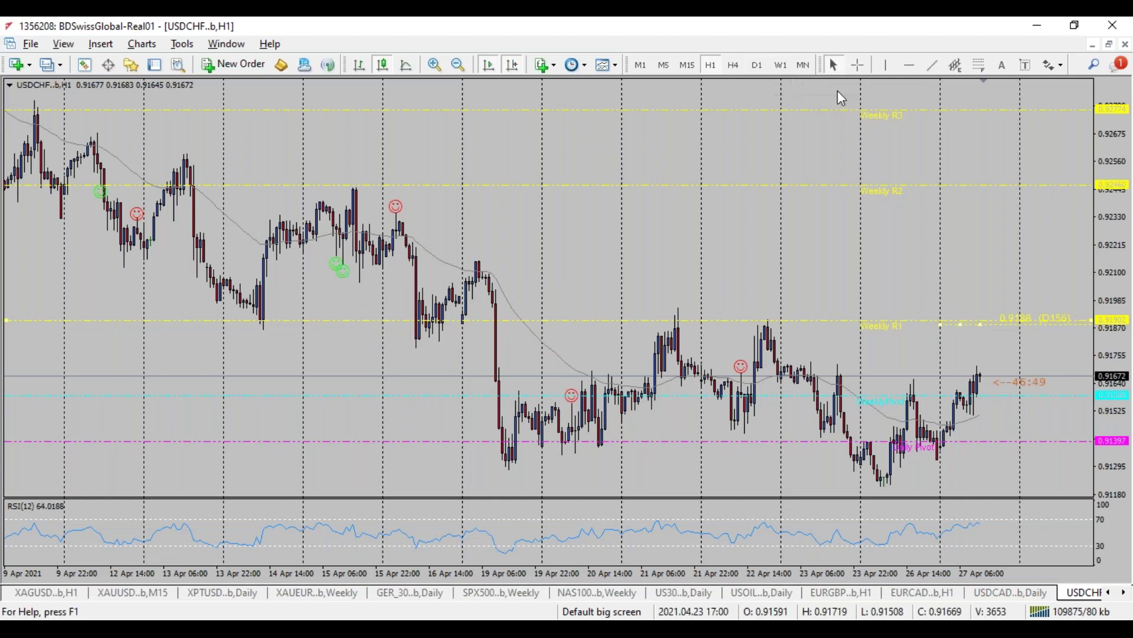
left_click(804, 65)
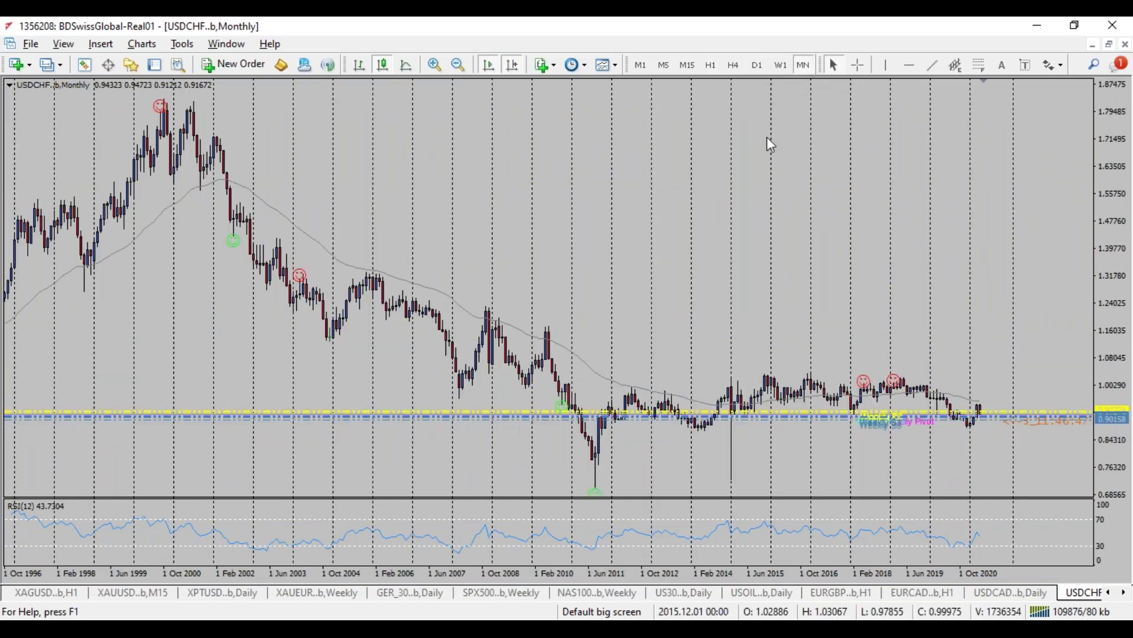
left_click(435, 64)
left_click(436, 64)
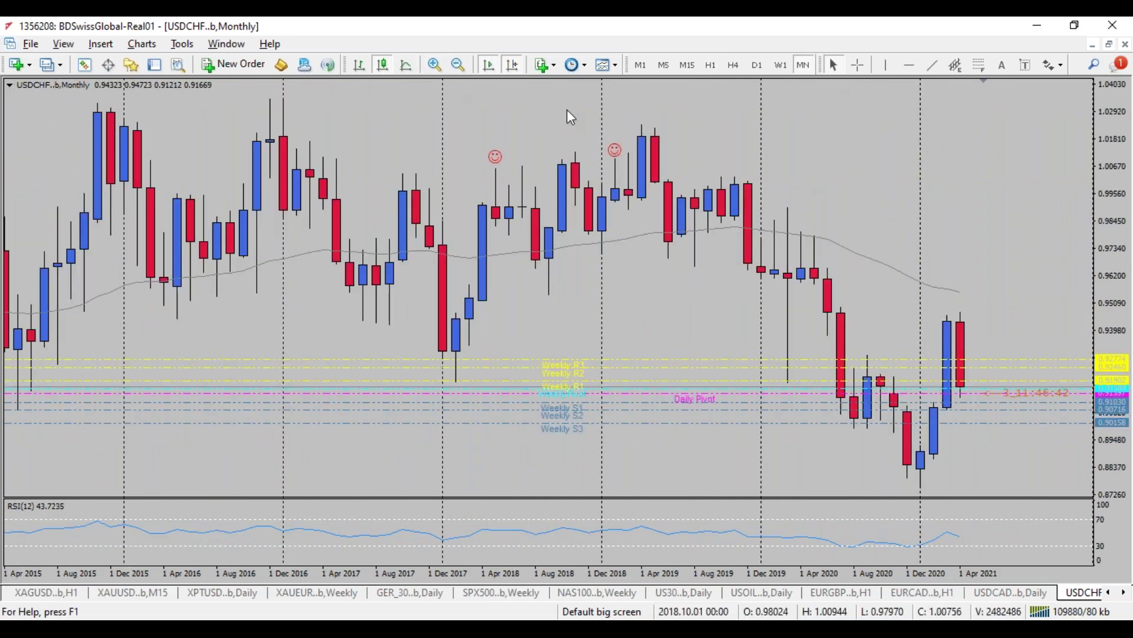
- Minimize the USDCHF chart, maximize EURUSD as a monthly chart from April 2015 onward, and examine the April 2021 candle
left_click(1093, 44)
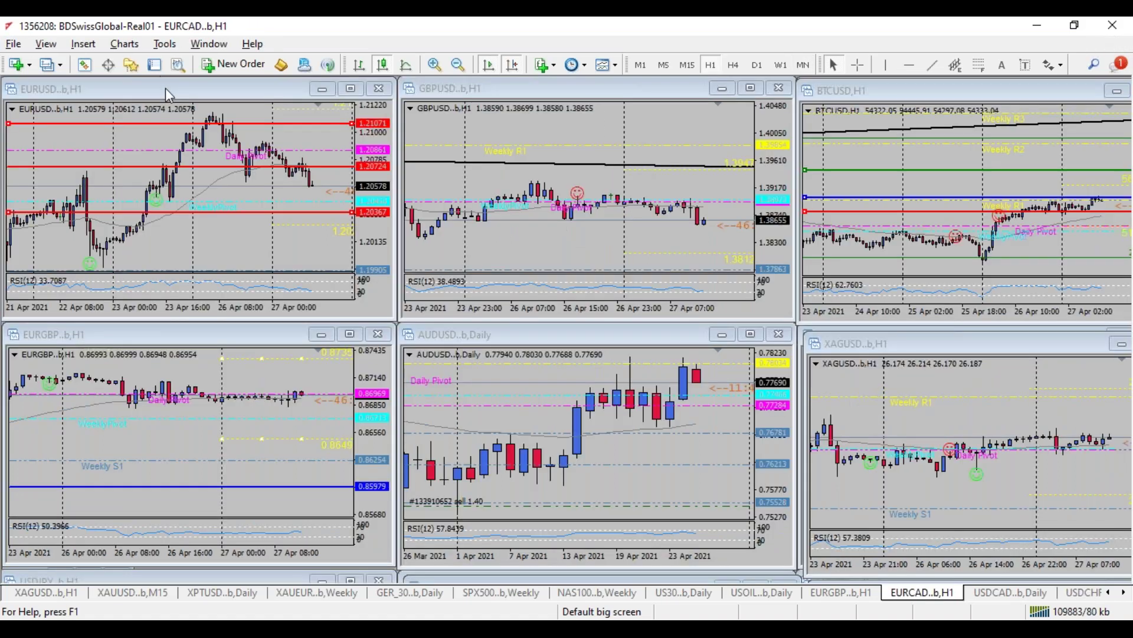
double_click(165, 88)
left_click(803, 66)
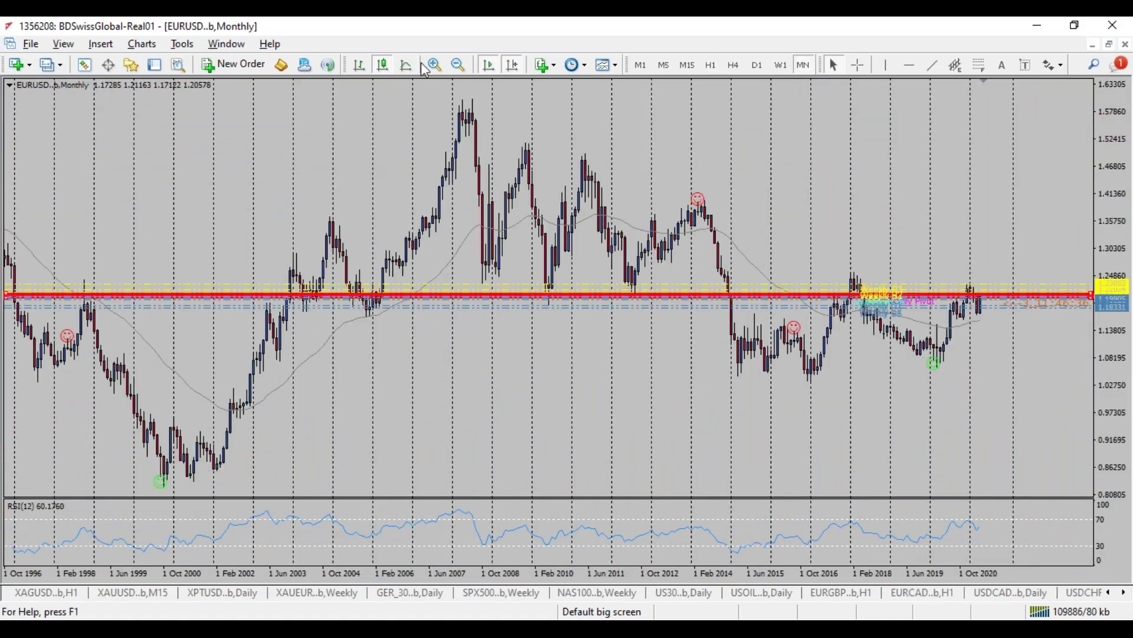
left_click(435, 65)
left_click(435, 64)
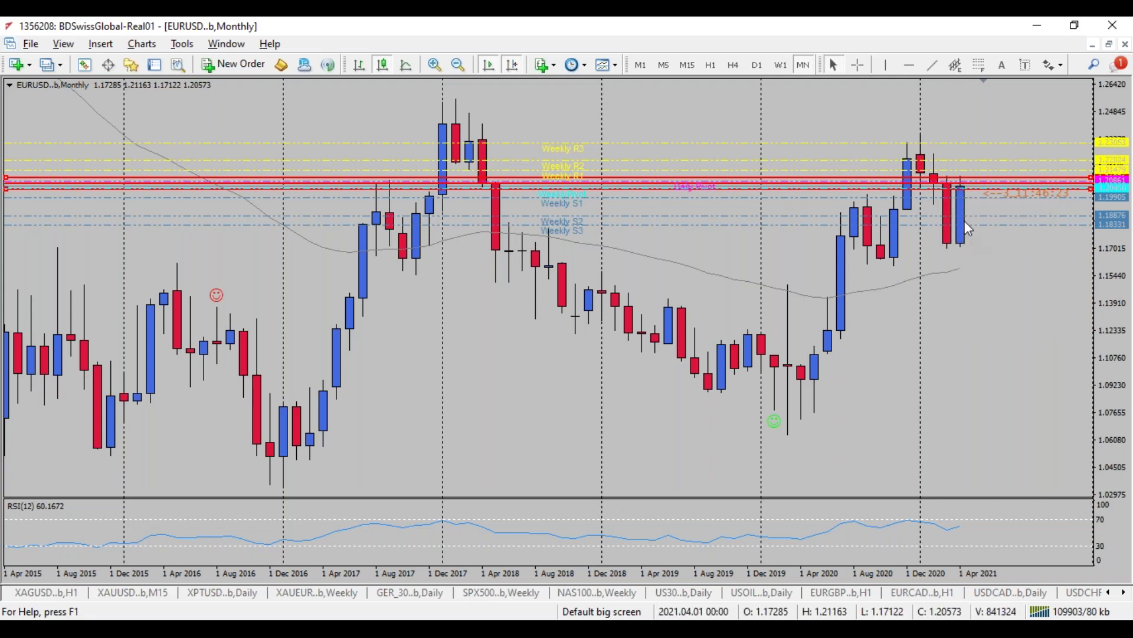
mouse_move(959, 187)
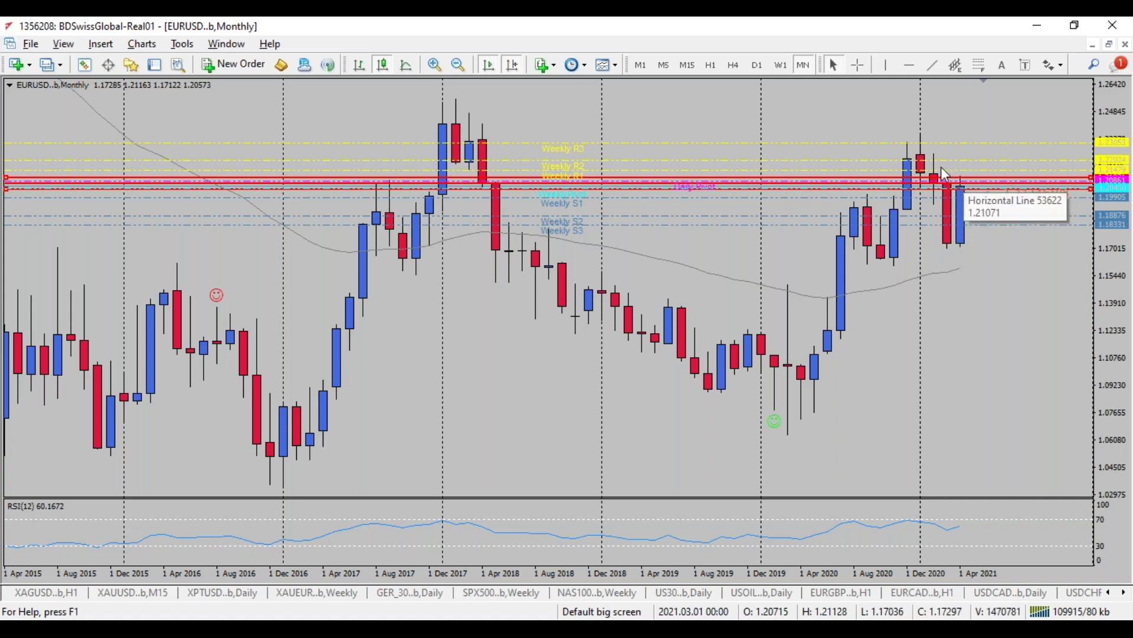
- Switch EURUSD through weekly and daily to H4 candles and move the uppermost red horizontal line to 1.21282
left_click(782, 65)
mouse_move(951, 177)
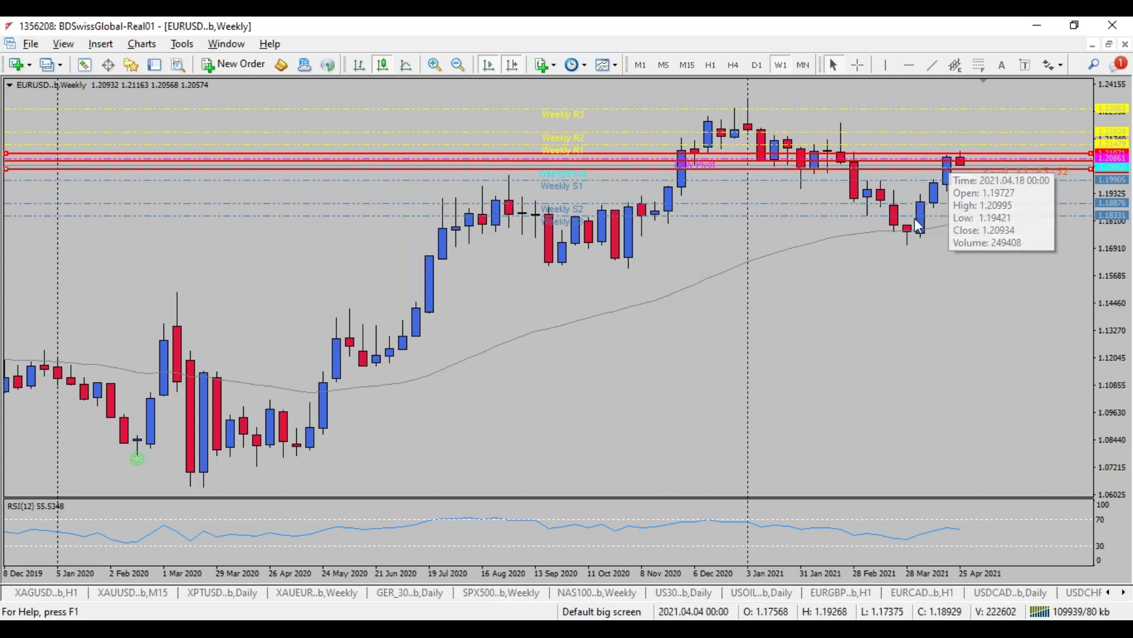
left_click(757, 66)
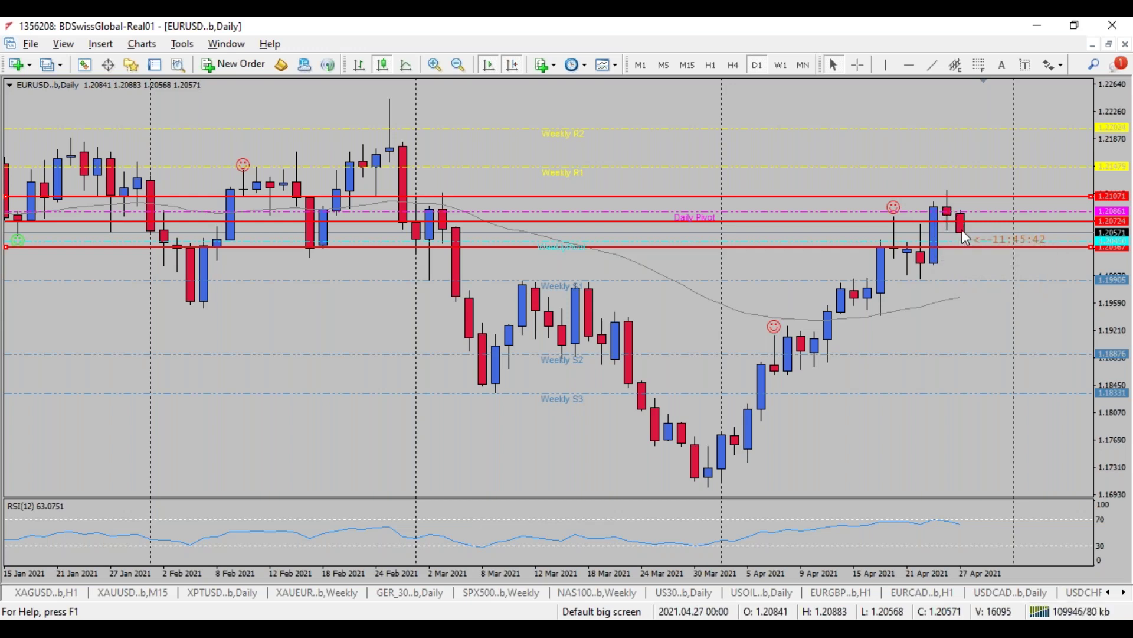
left_click(731, 66)
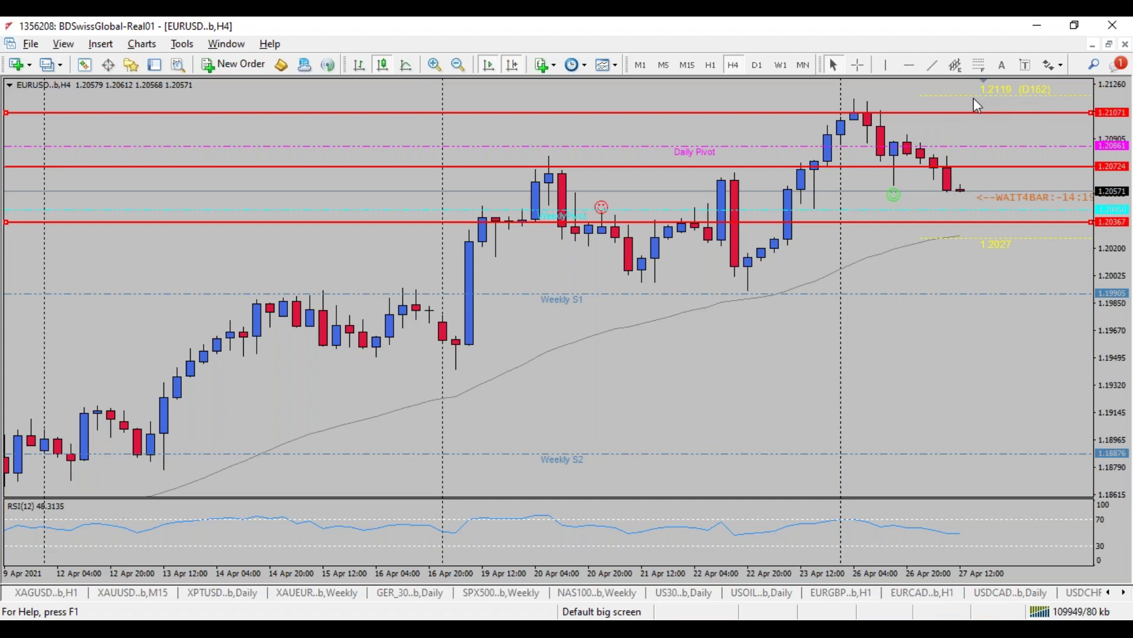
left_click_drag(933, 112, 937, 97)
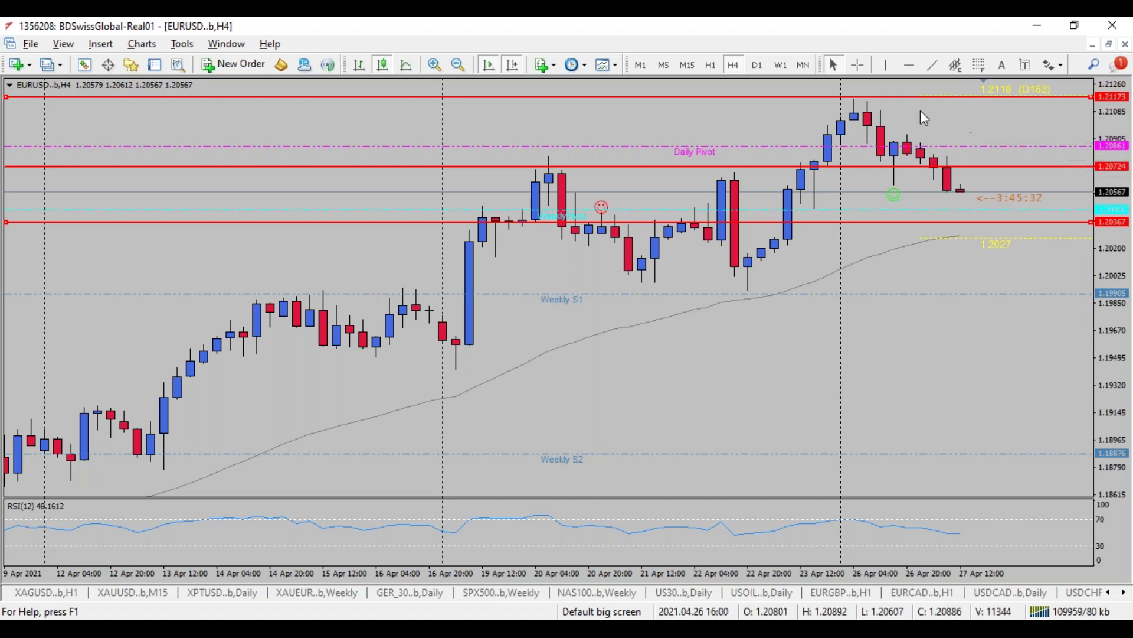
left_click_drag(1095, 124, 909, 121)
- Move the middle red horizontal line to 1.20594 at the current price and change its colour to blue
double_click(912, 191)
left_click_drag(912, 191, 916, 206)
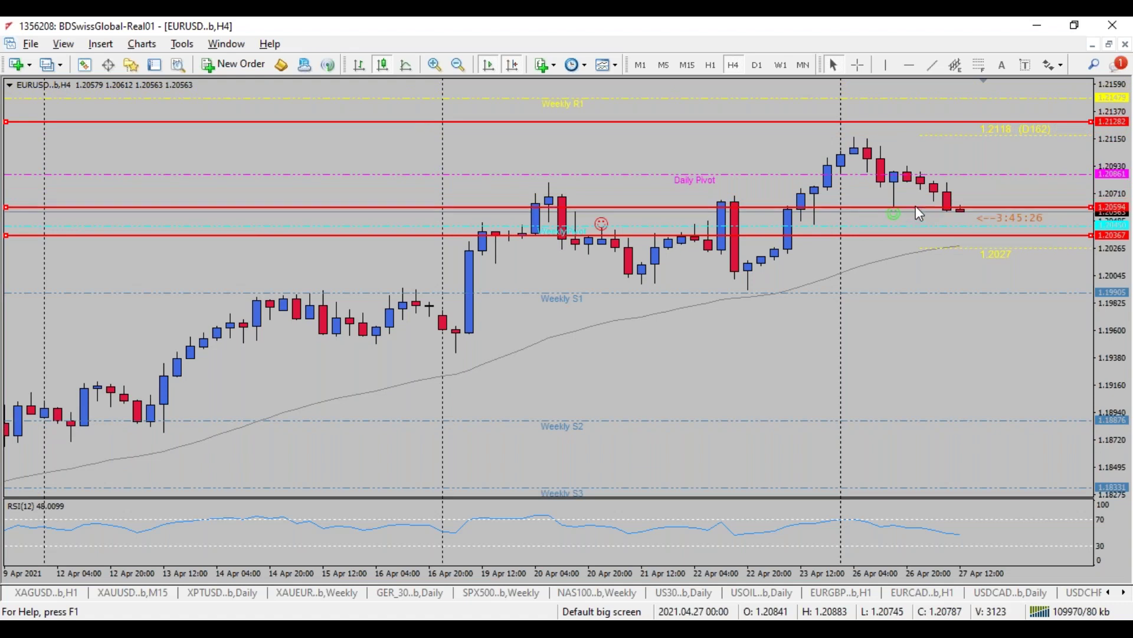
right_click(916, 206)
left_click(930, 213)
left_click(532, 335)
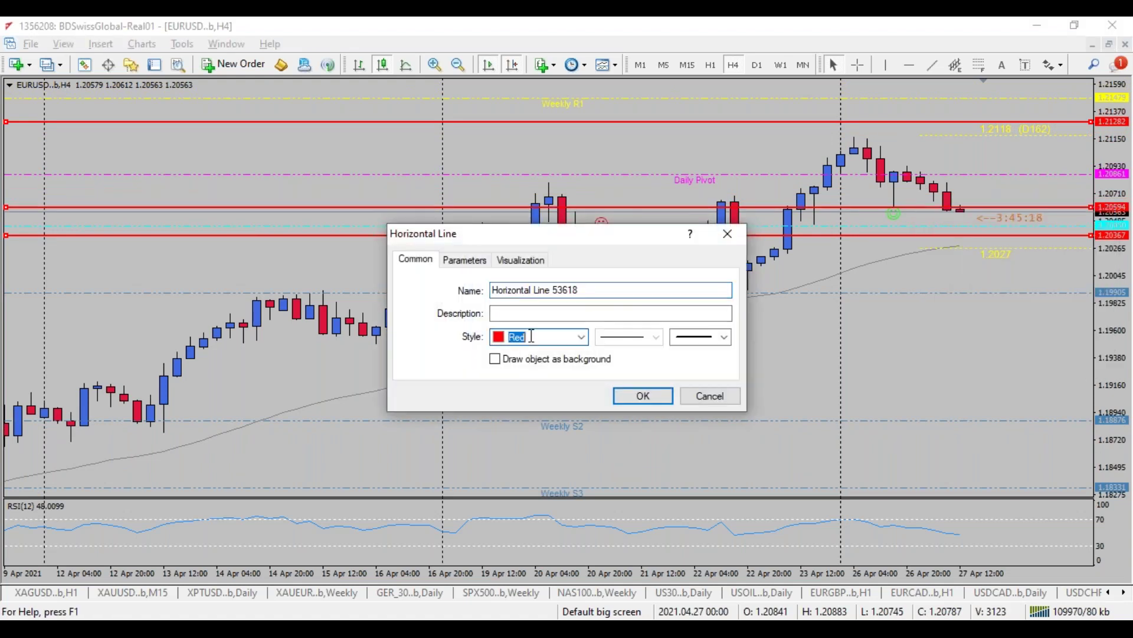
type("blue")
left_click(636, 396)
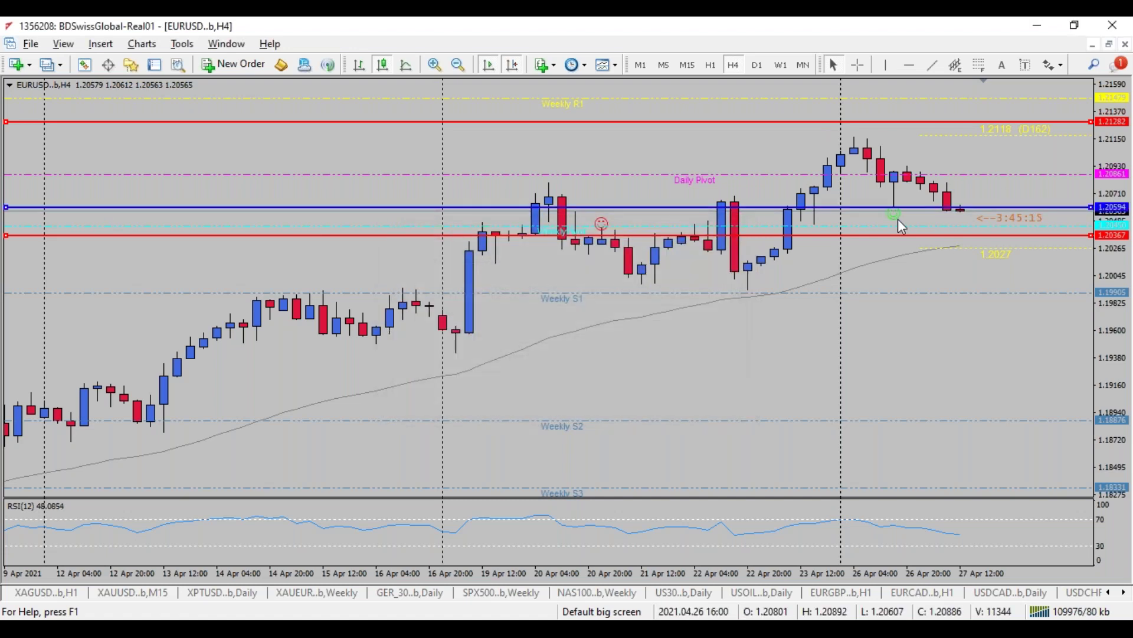
- Move the lowest red horizontal line to 1.19932 near Weekly S1 and change its colour to green
double_click(863, 236)
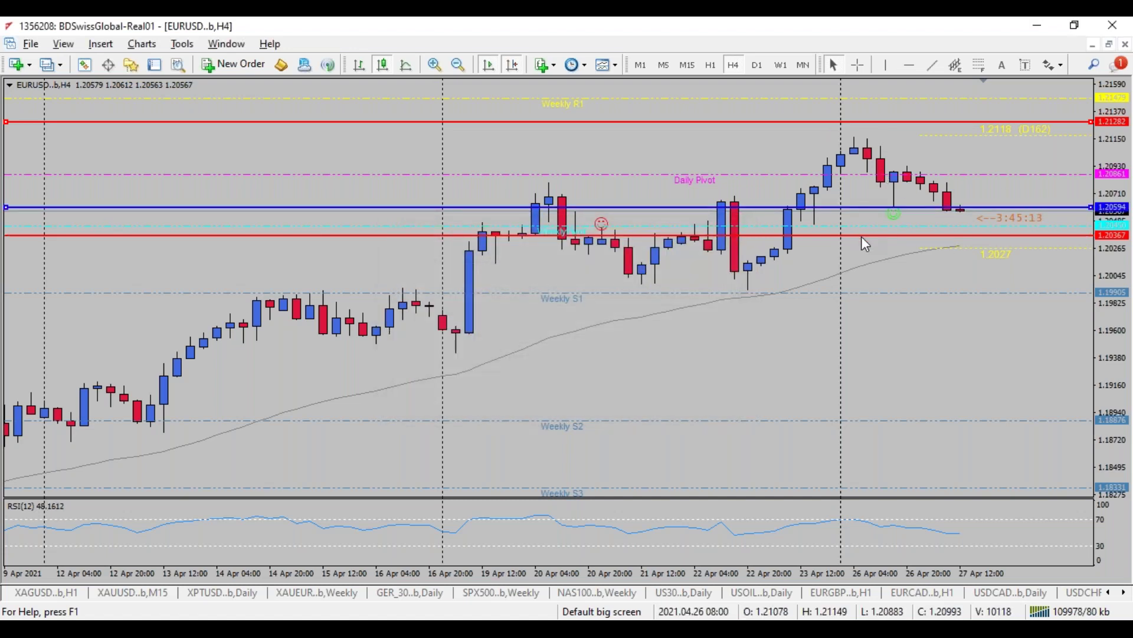
left_click_drag(863, 236, 893, 289)
right_click(895, 293)
left_click(929, 297)
left_click(551, 339)
type("gr")
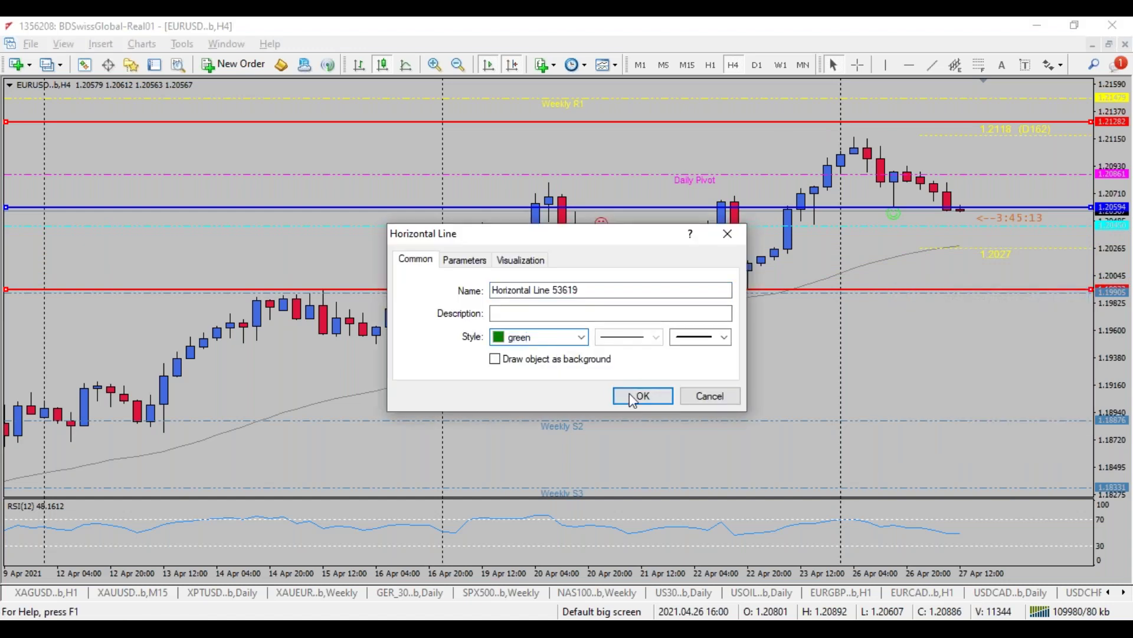
type("een")
left_click(617, 392)
- Enlarge the monthly EURUSD candles, examine the March and April 2021 candles against the lines, and compare them with the daily chart
left_click(802, 65)
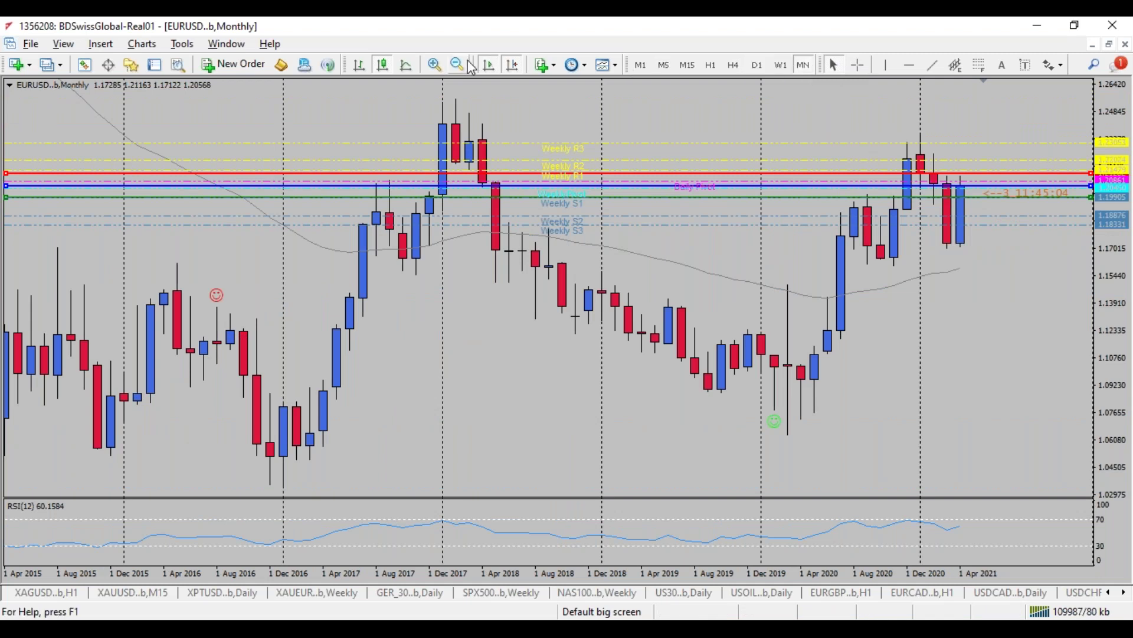
left_click(435, 62)
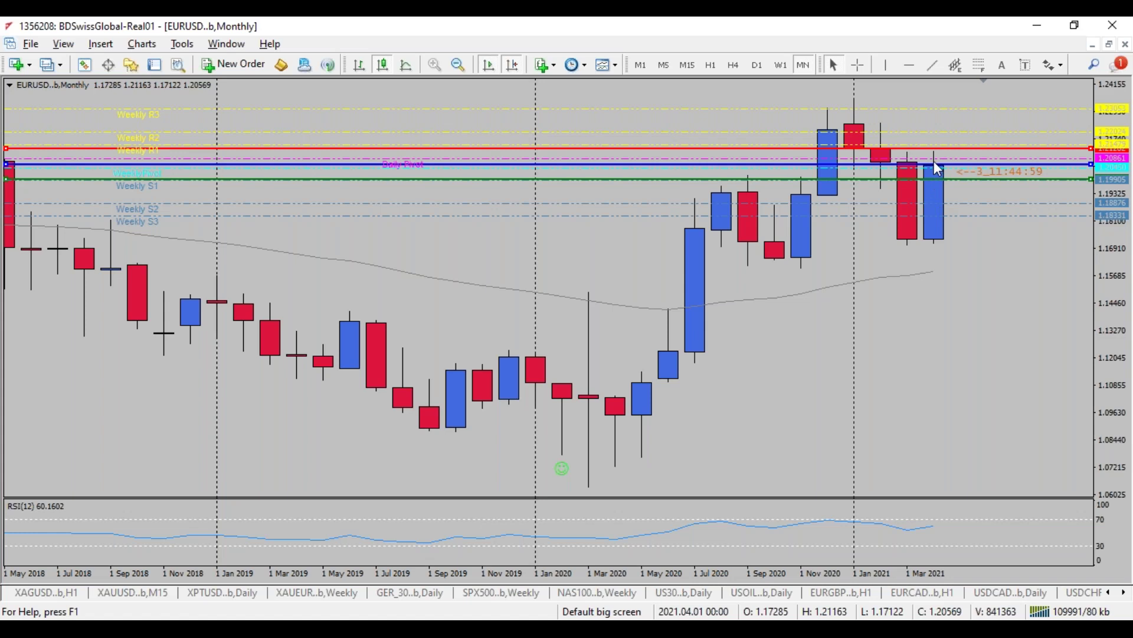
mouse_move(934, 163)
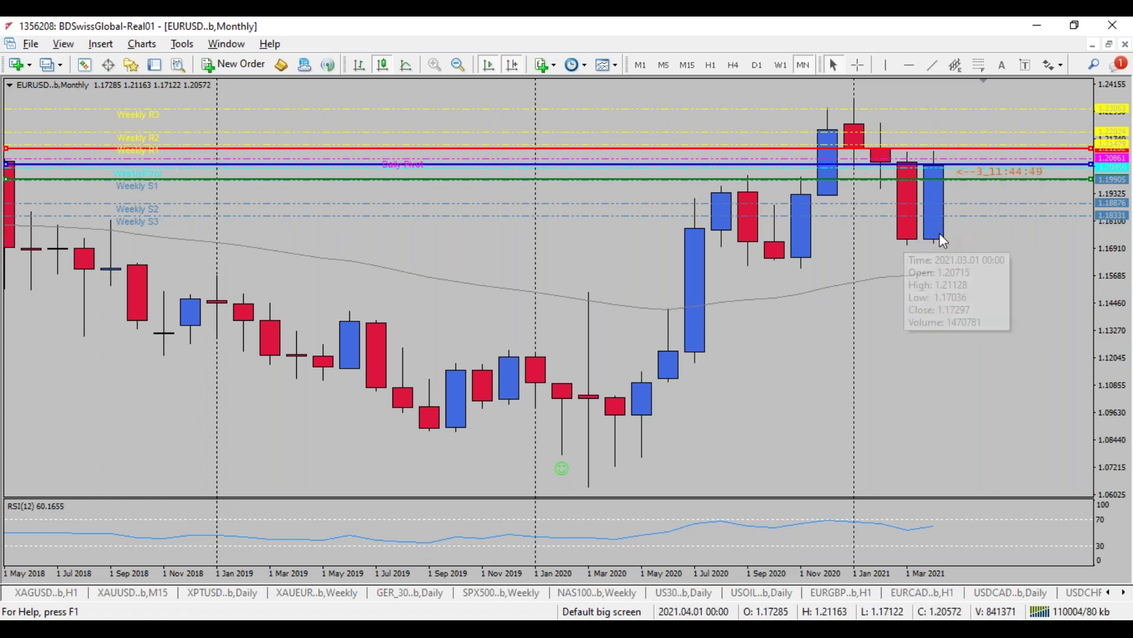
mouse_move(921, 240)
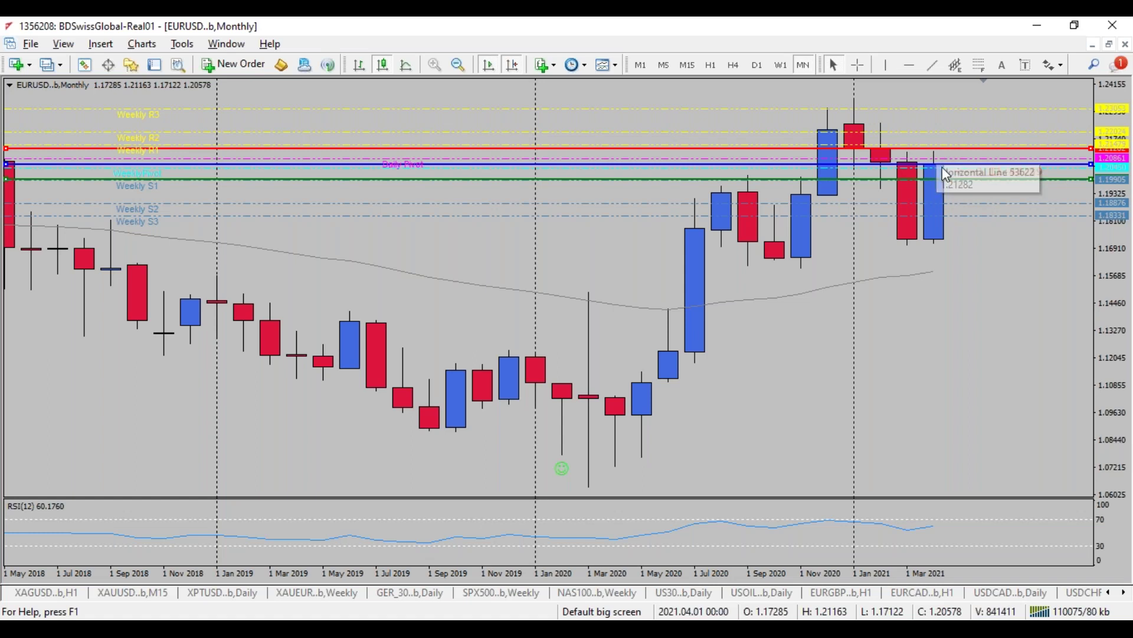
left_click(757, 64)
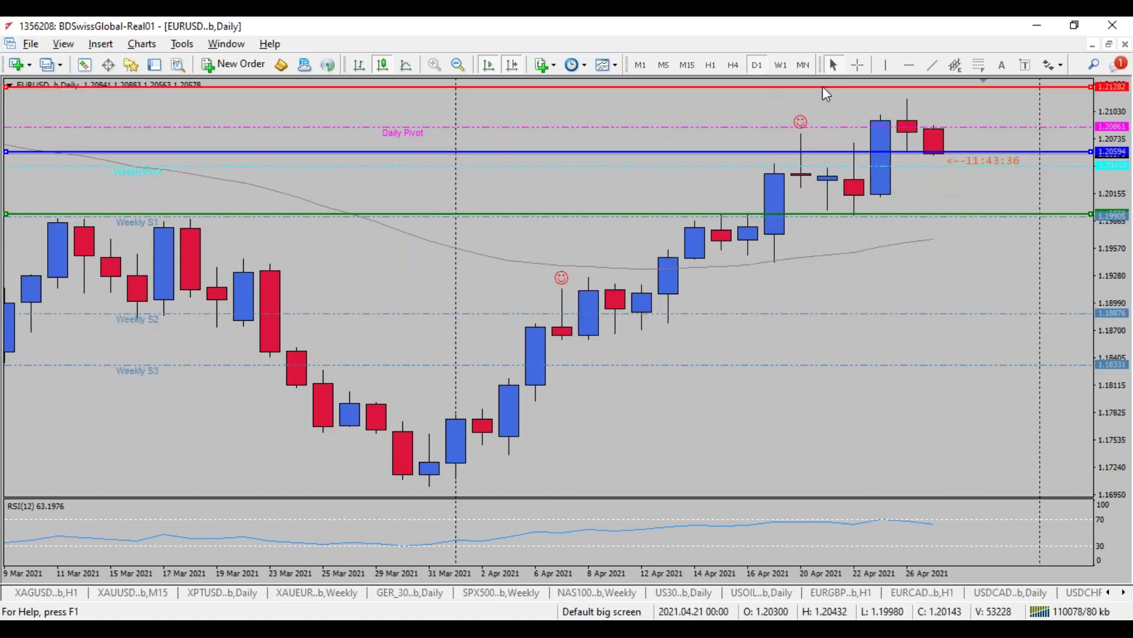
left_click(801, 65)
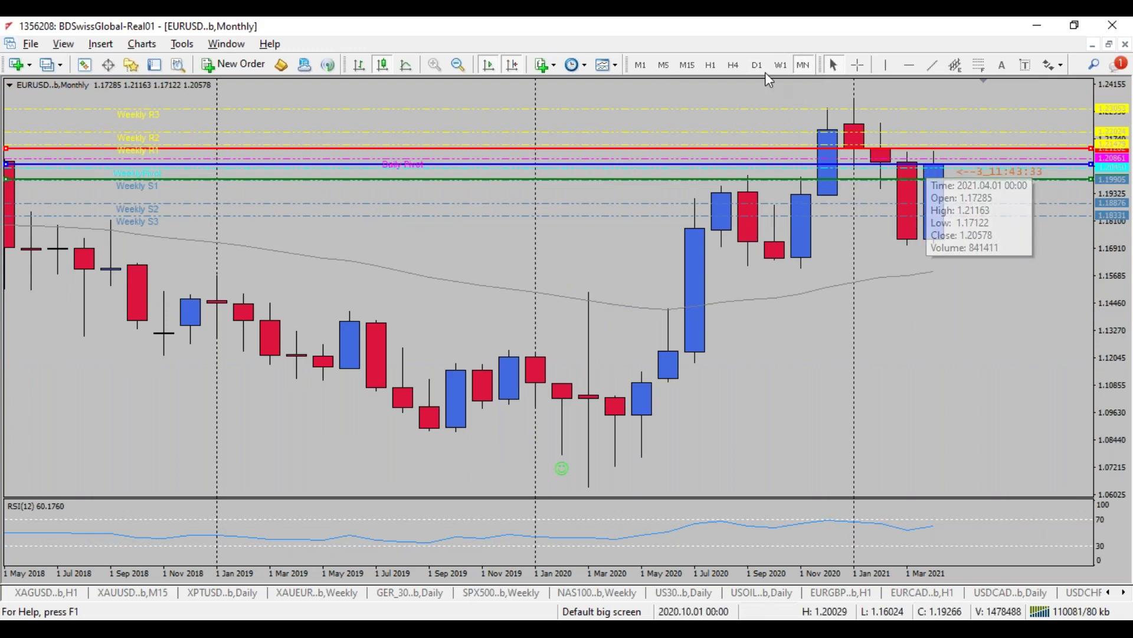
- Compare the latest weekly, daily and H4 EURUSD candles with the red, blue and green lines and the daily range levels
type("W1")
key("Return")
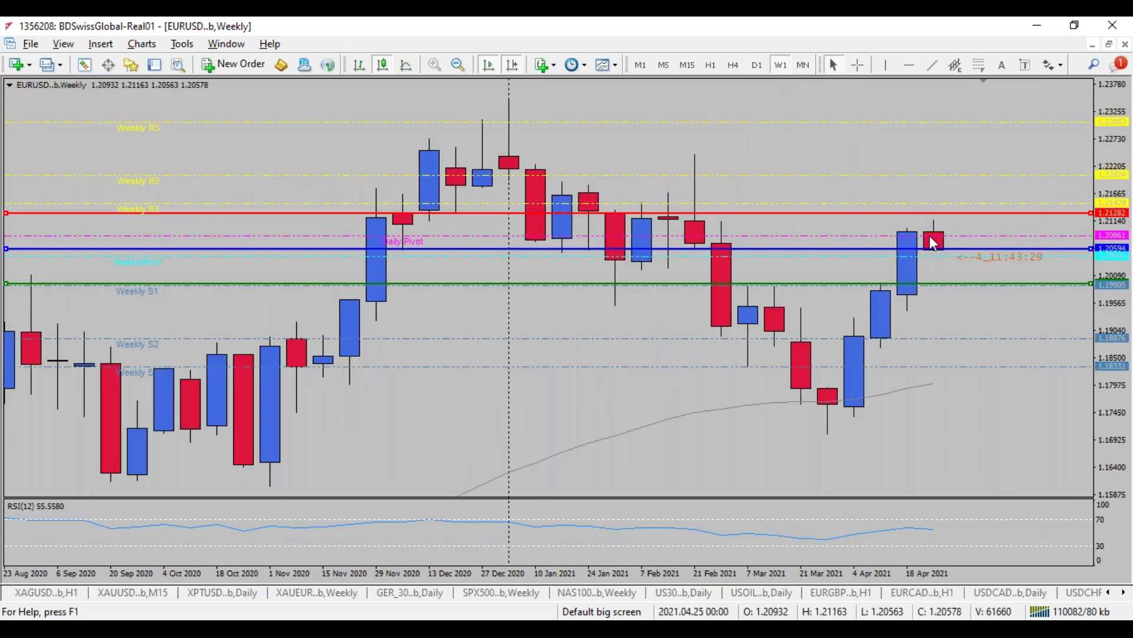
type("D1")
key("Return")
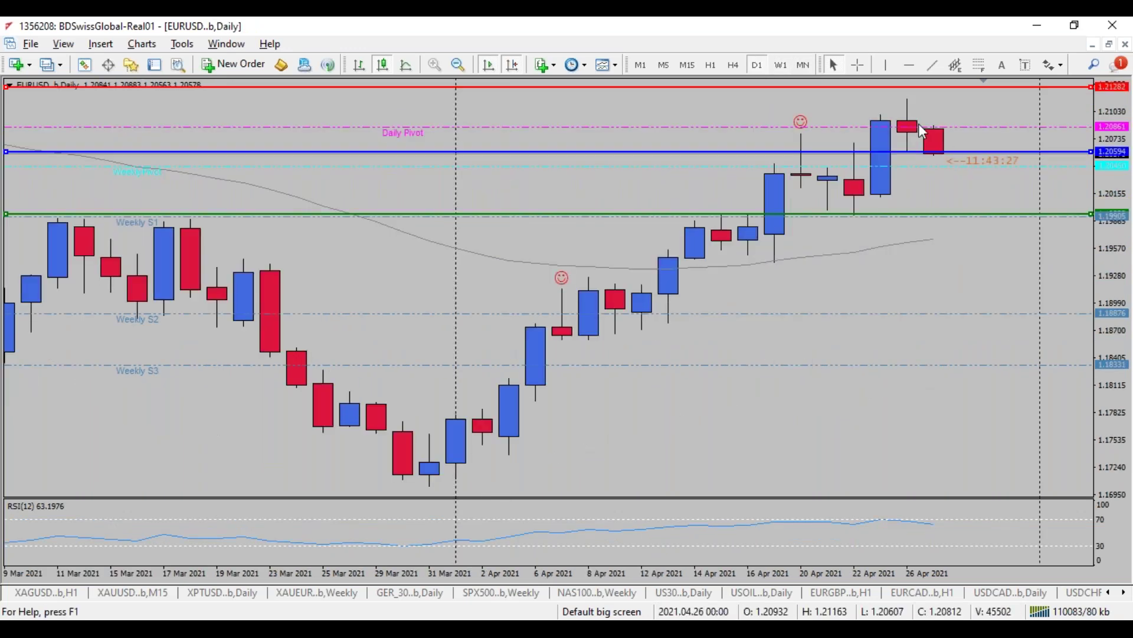
left_click(734, 64)
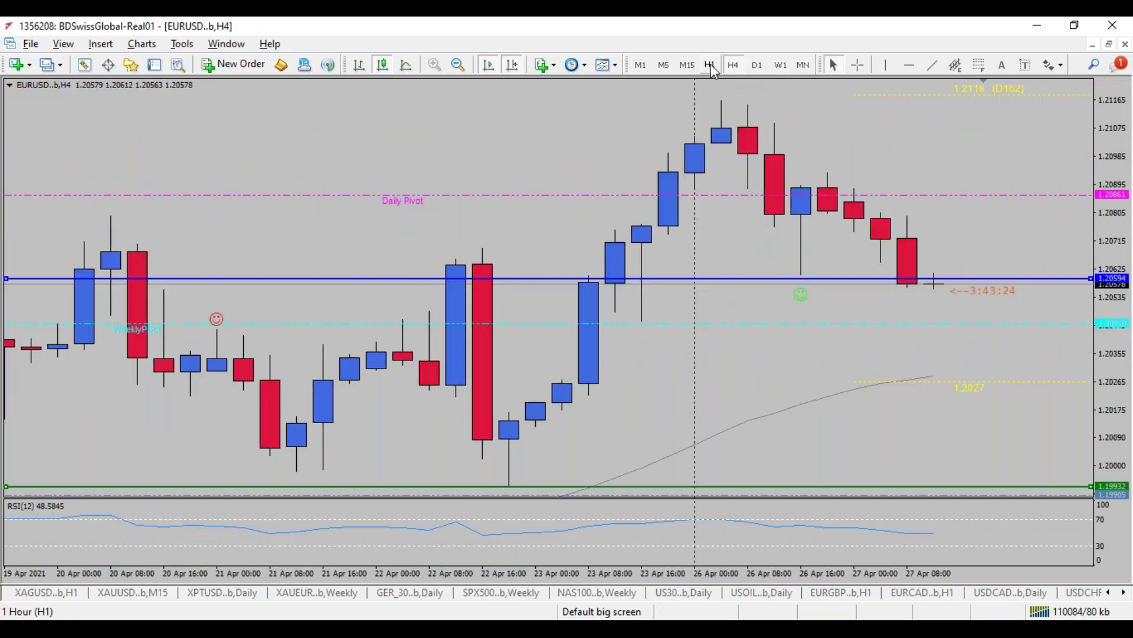
left_click(756, 65)
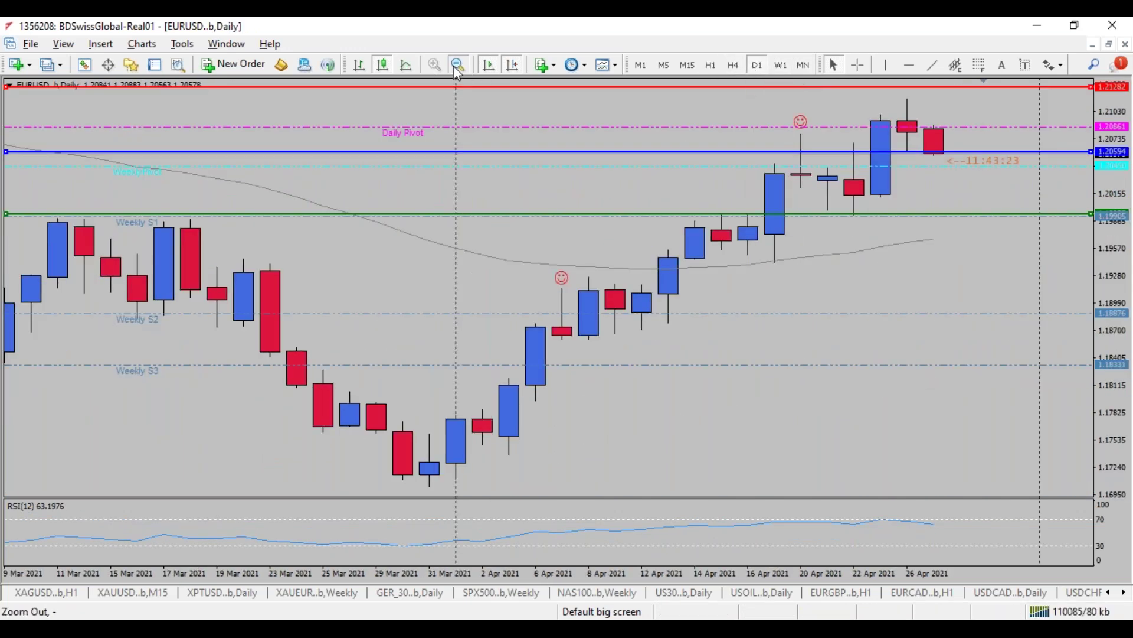
left_click(732, 63)
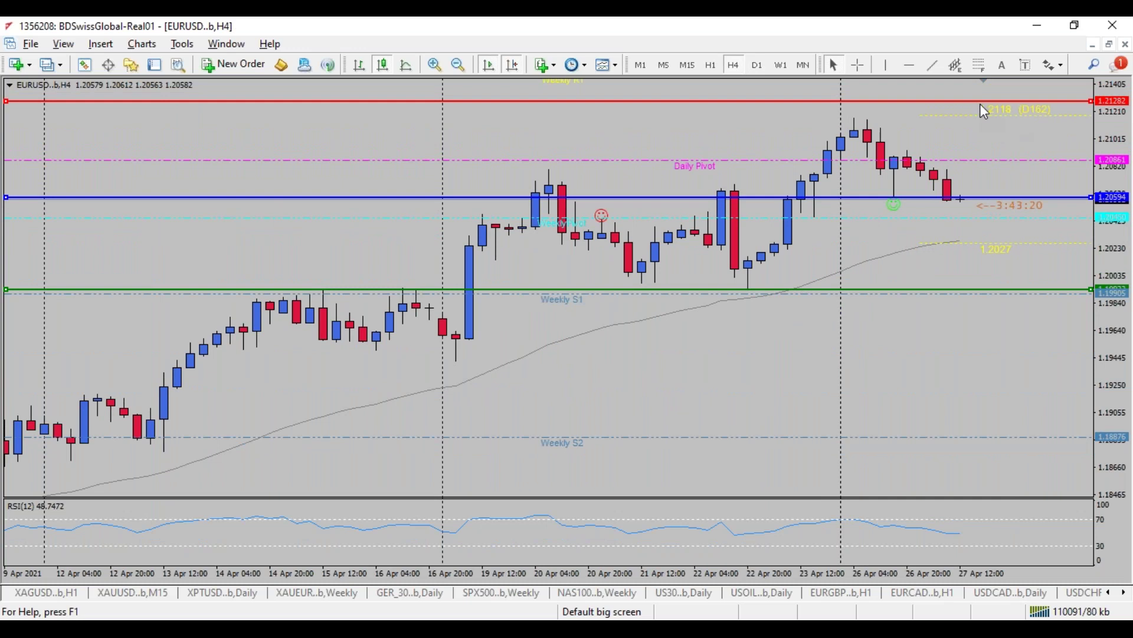
mouse_move(982, 110)
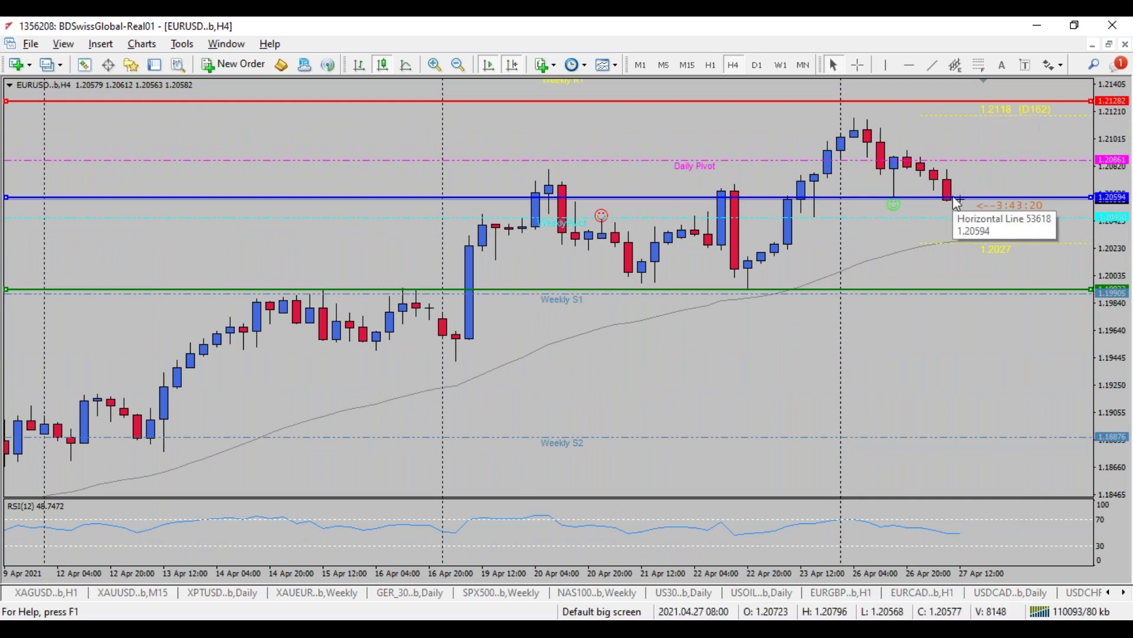
mouse_move(974, 299)
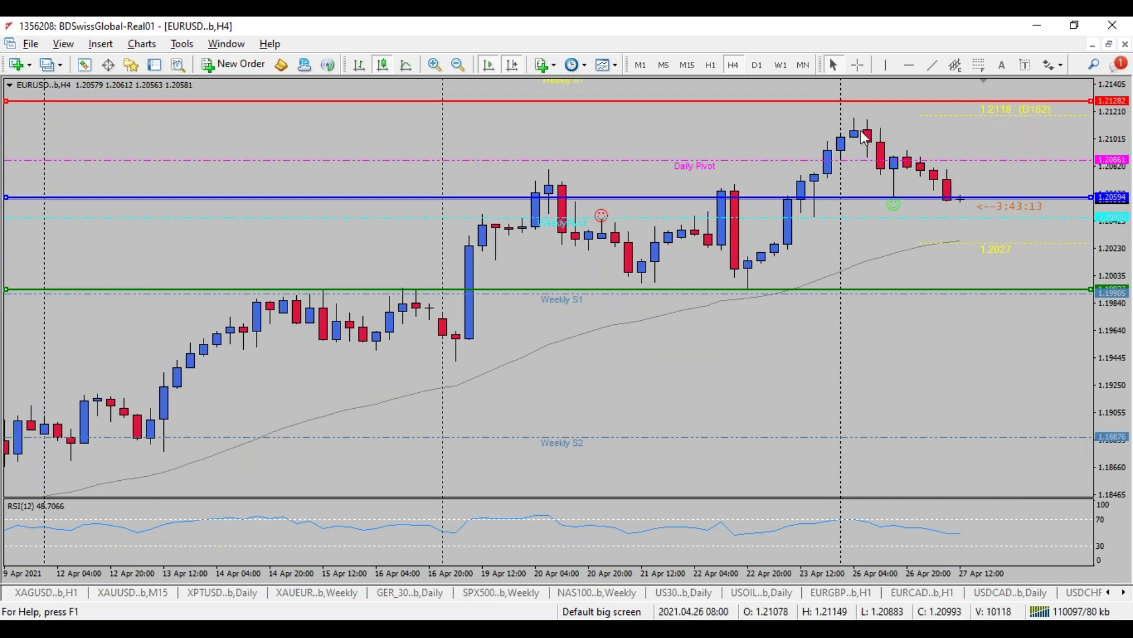
- Draw a rising trendline on the H4 chart from below the 31 March low to the 27 April price at the blue line
left_click(459, 64)
left_click(933, 65)
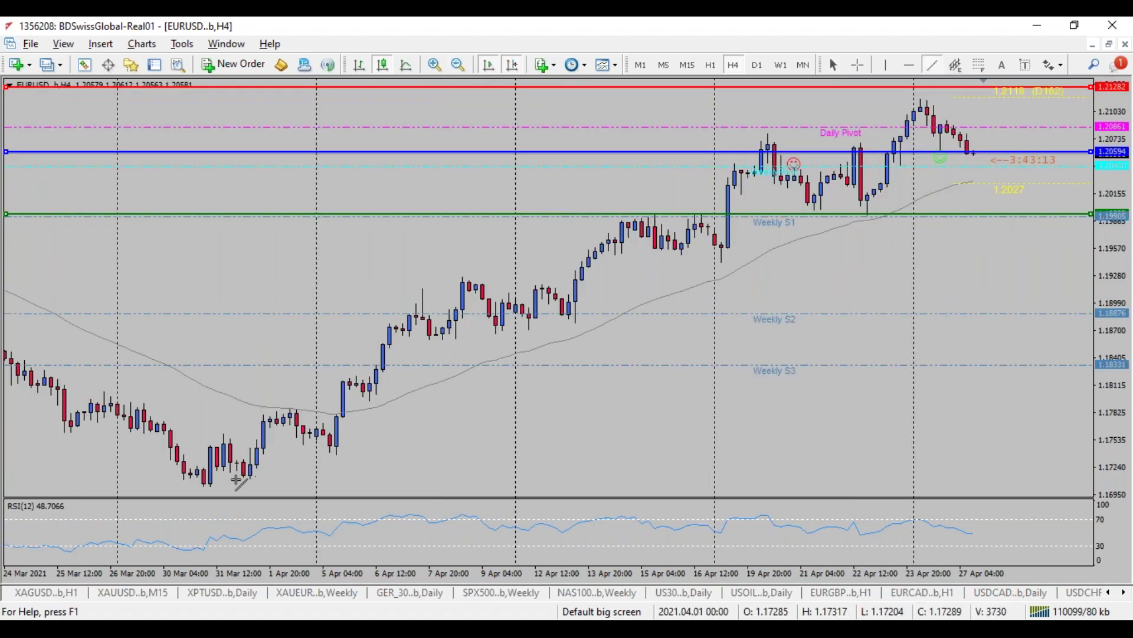
left_click_drag(218, 494, 974, 152)
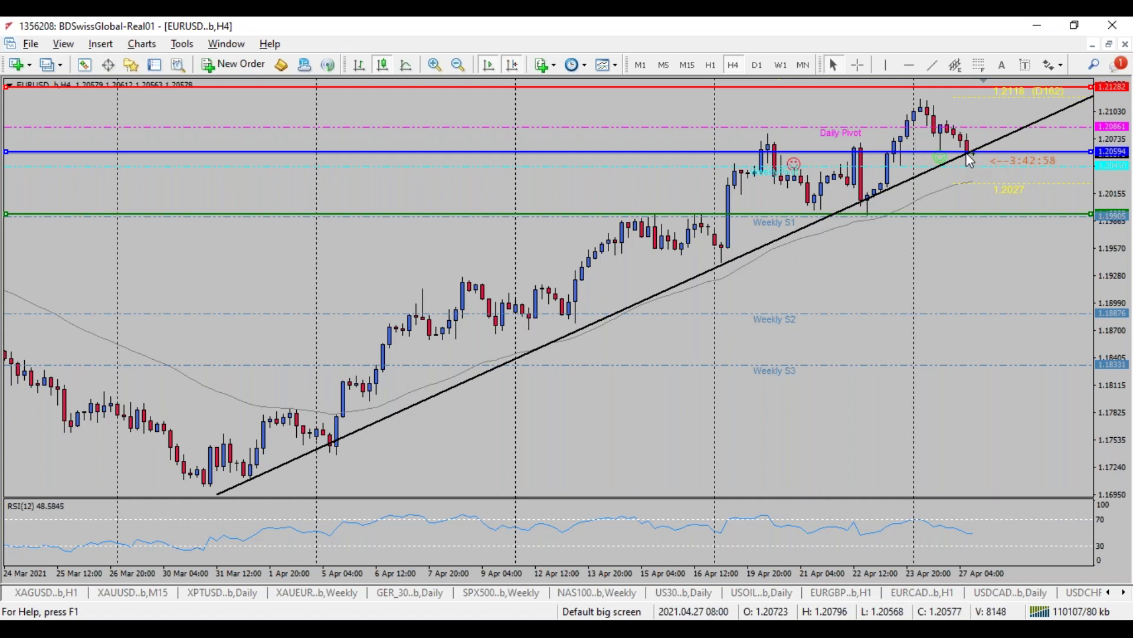
mouse_move(971, 161)
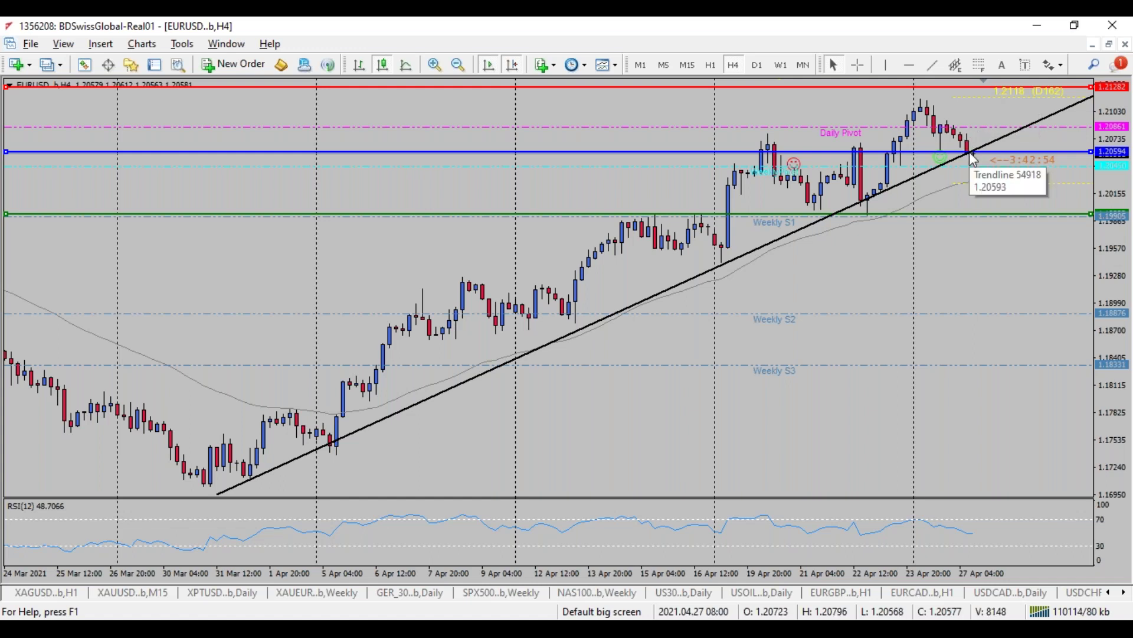
- Draw a rectangle around the latest 27 April H4 candles where the trendline meets the blue line
left_click(437, 65)
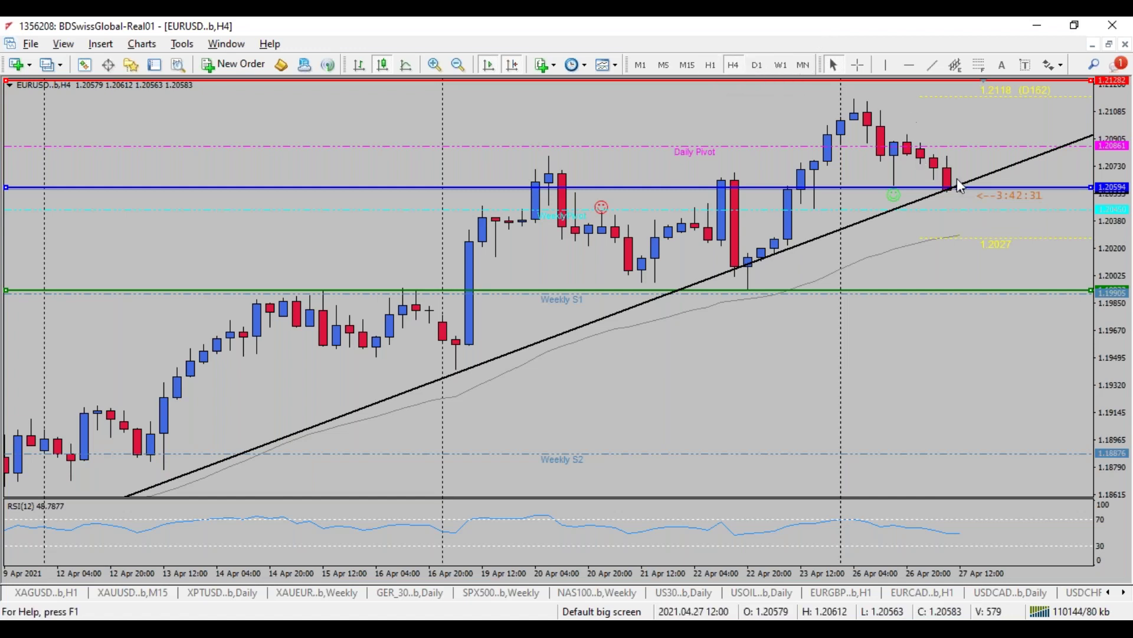
left_click(102, 46)
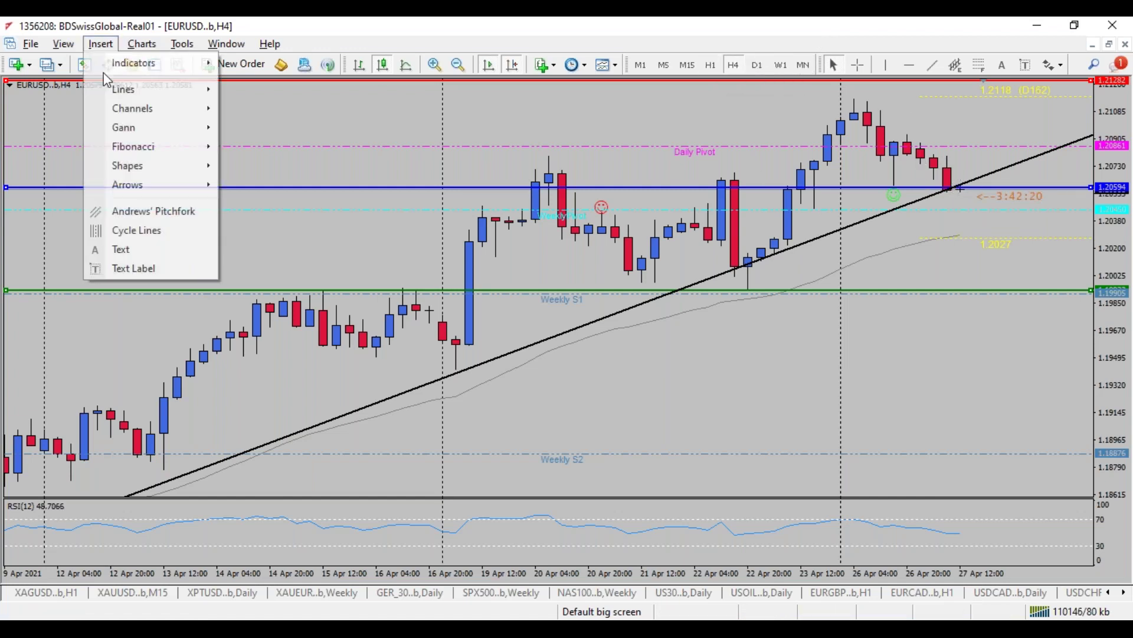
mouse_move(177, 165)
left_click(254, 165)
left_click_drag(922, 167, 986, 211)
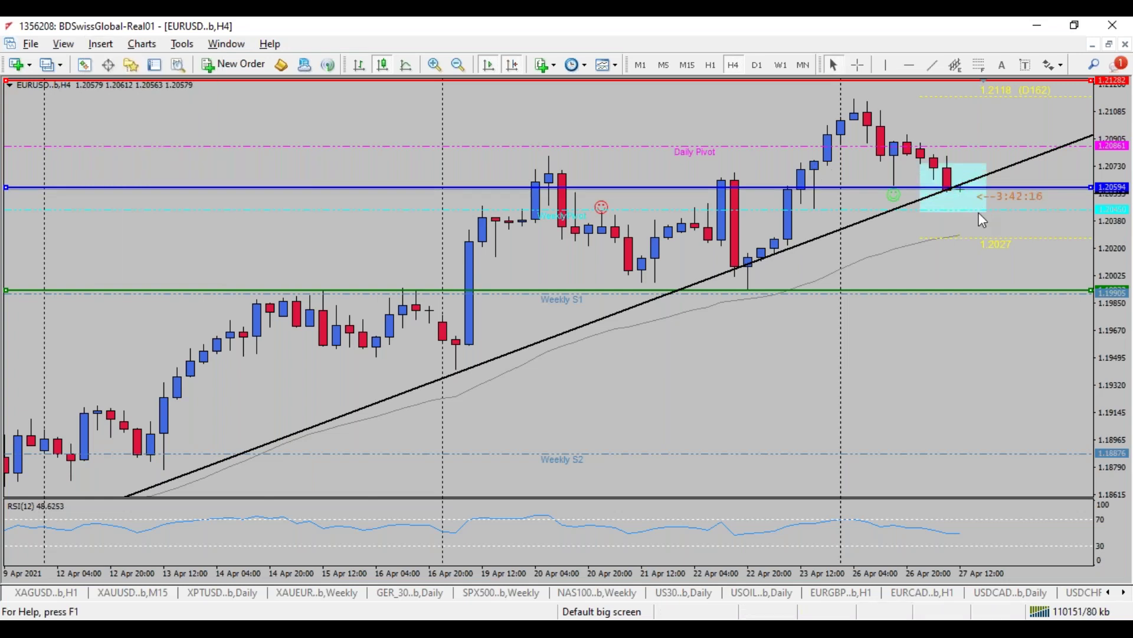
- Examine the price around the trendline and blue line on the H1, M15, M5 and daily charts
left_click(709, 65)
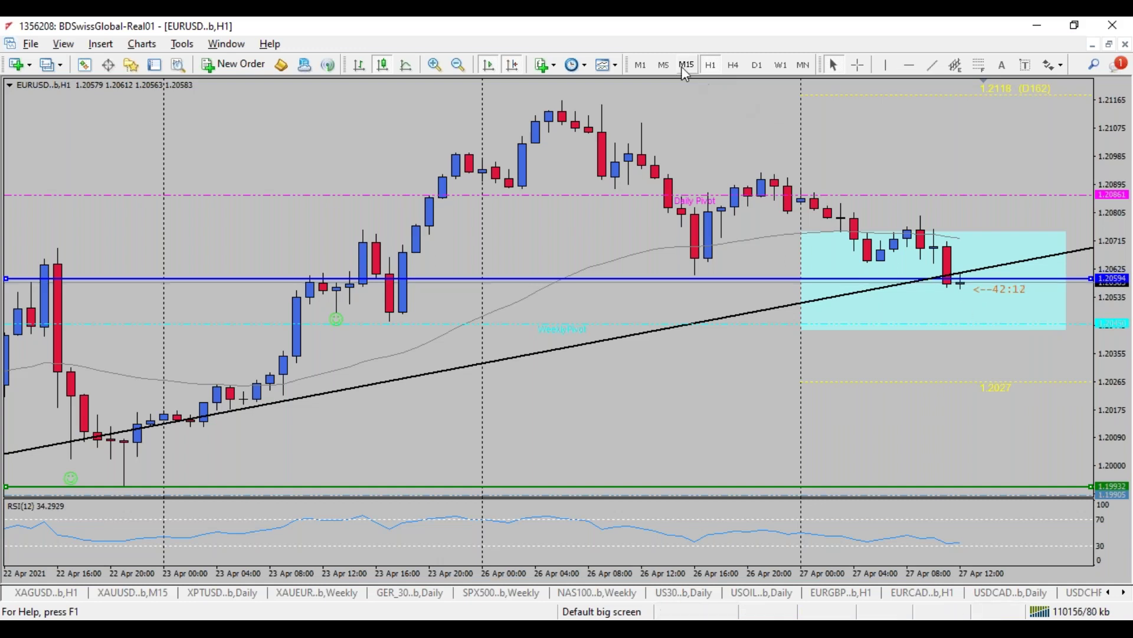
left_click(684, 66)
left_click(670, 66)
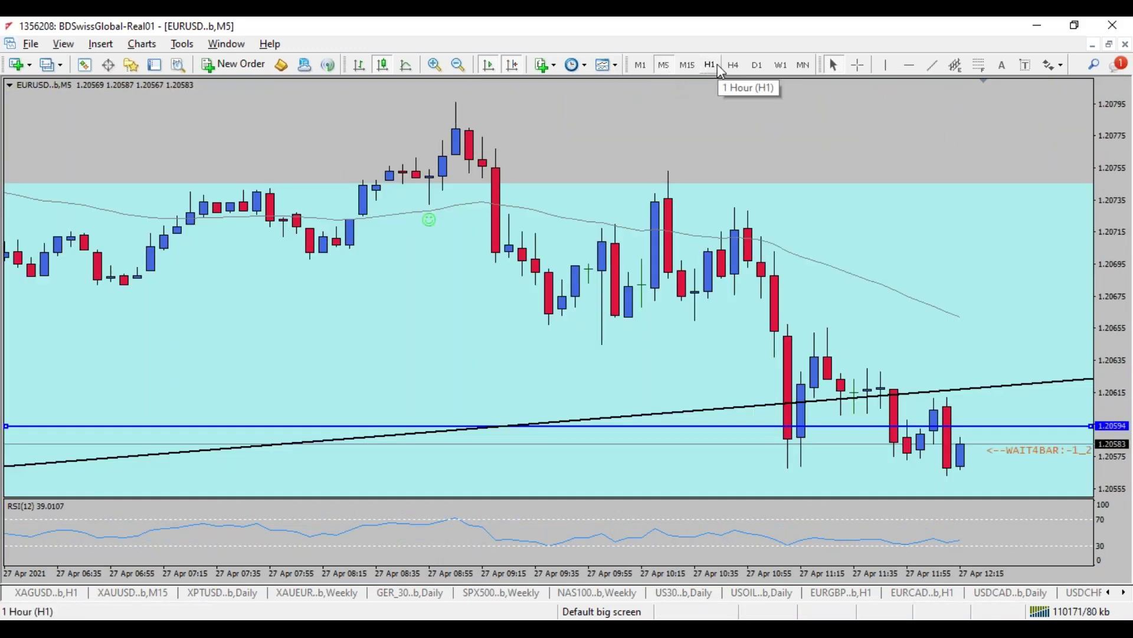
left_click(757, 65)
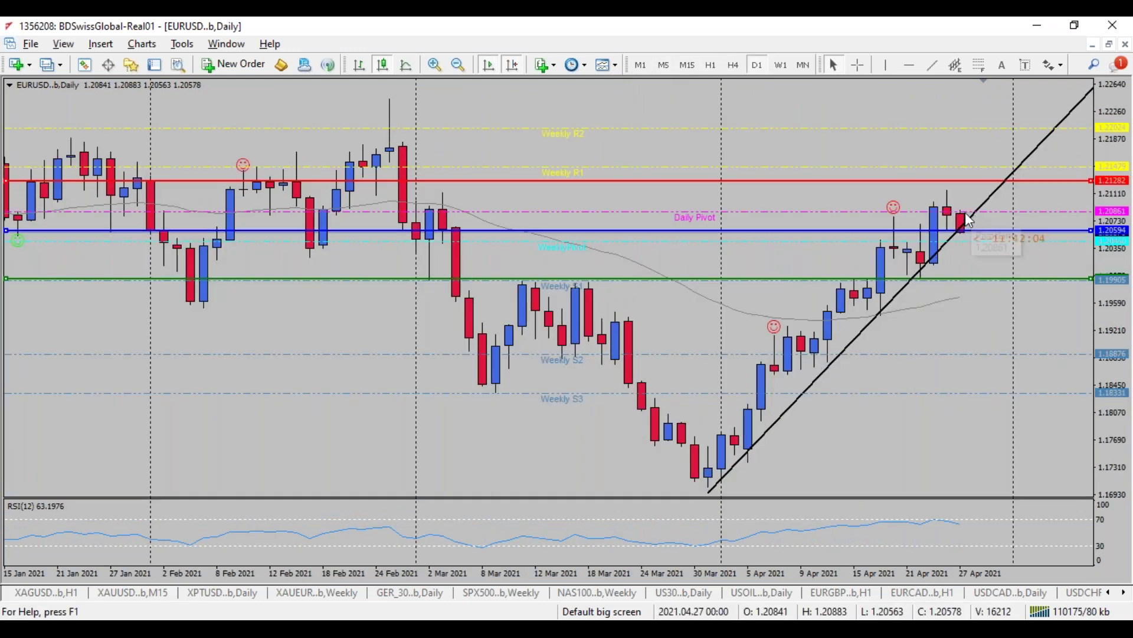
- Draw a steeper rising trendline on the H1 chart from the 22 April evening lows through the 26 April afternoon low
left_click(711, 65)
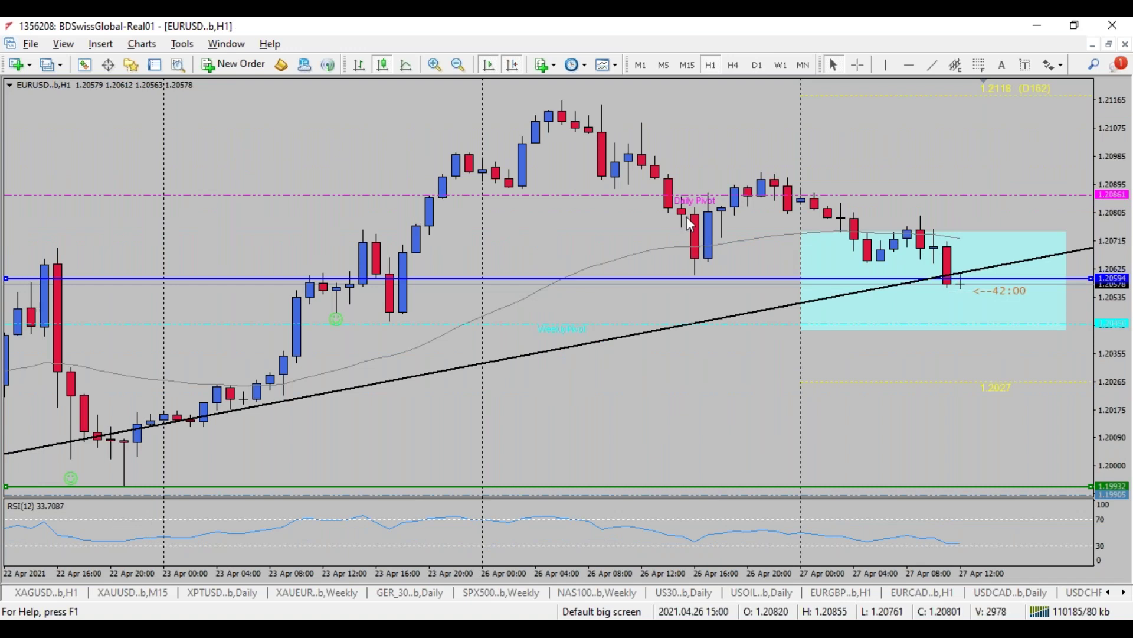
left_click(932, 65)
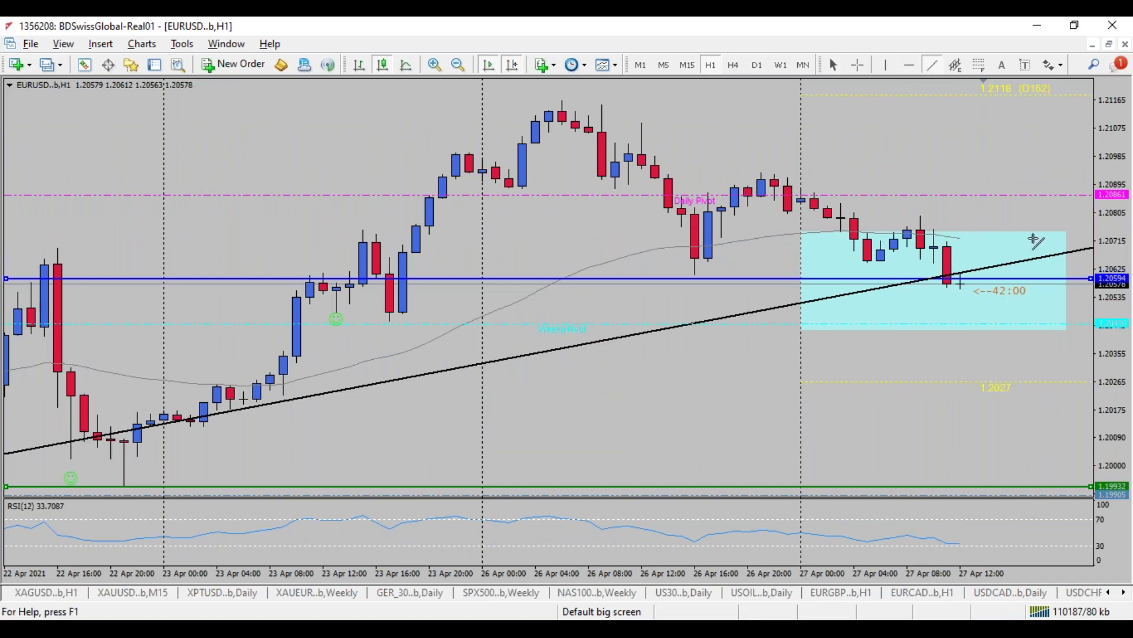
left_click_drag(111, 454, 784, 233)
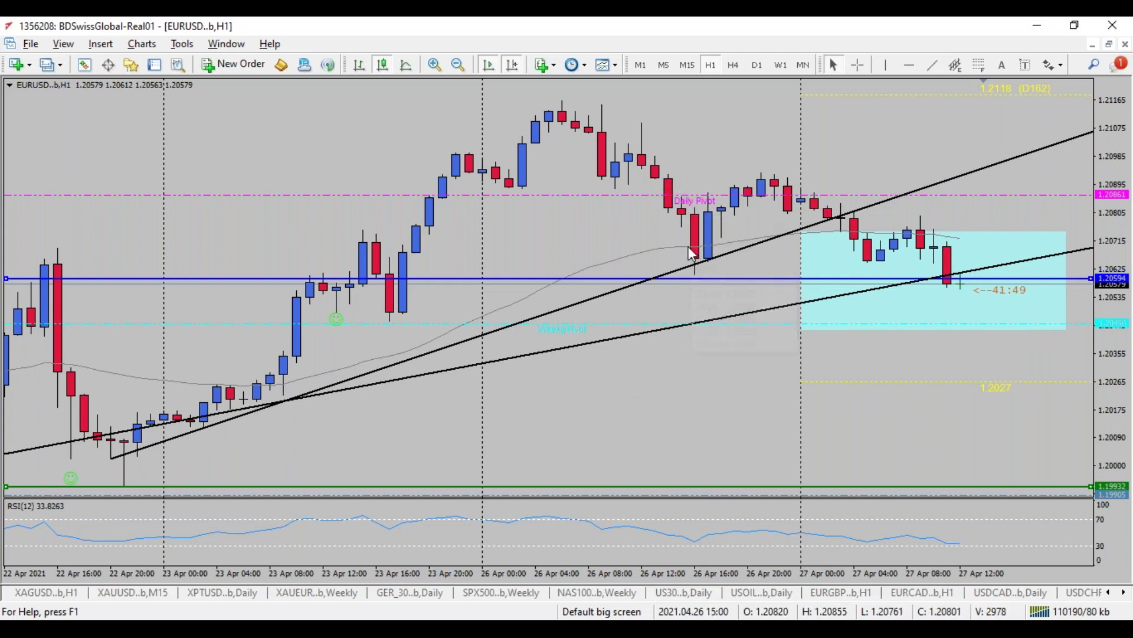
mouse_move(677, 248)
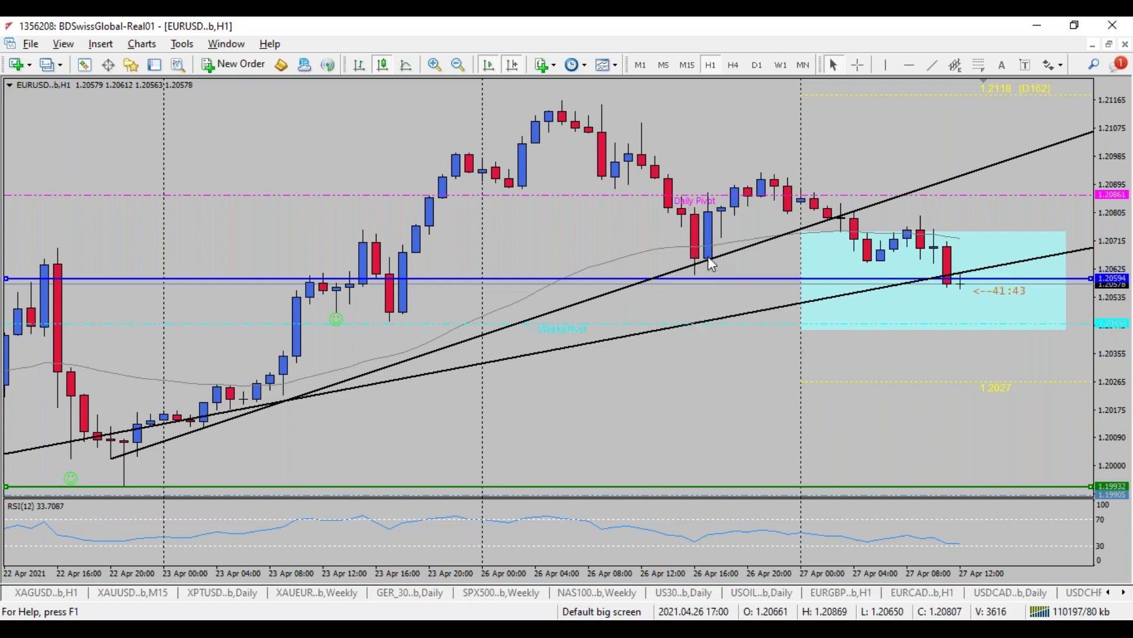
- Show the EURUSD chart on M15 among the tiled charts and stretch the EURGBP chart's price scale
mouse_move(709, 211)
left_click(686, 67)
left_click(1110, 44)
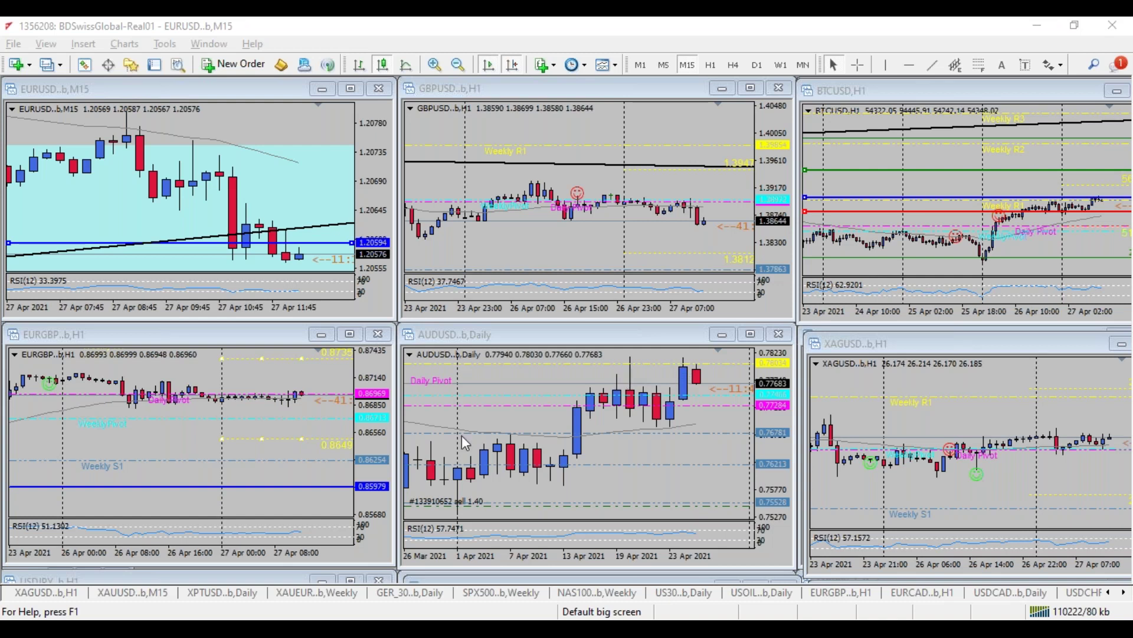
left_click_drag(367, 452, 372, 408)
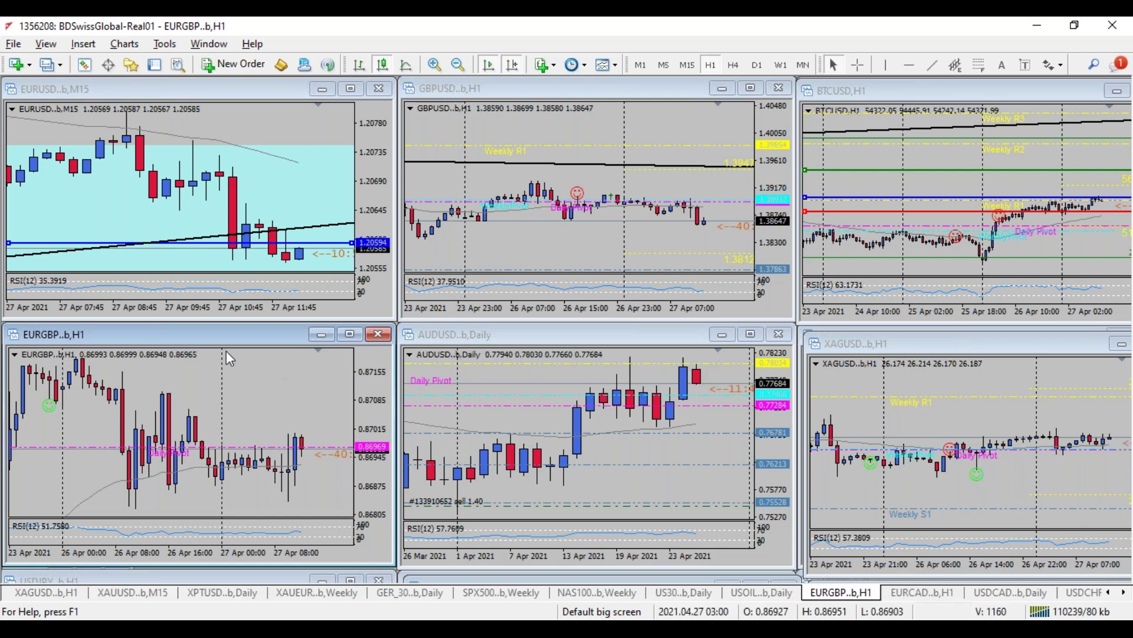
- Maximize the EURUSD chart and set it to the daily time frame
double_click(165, 88)
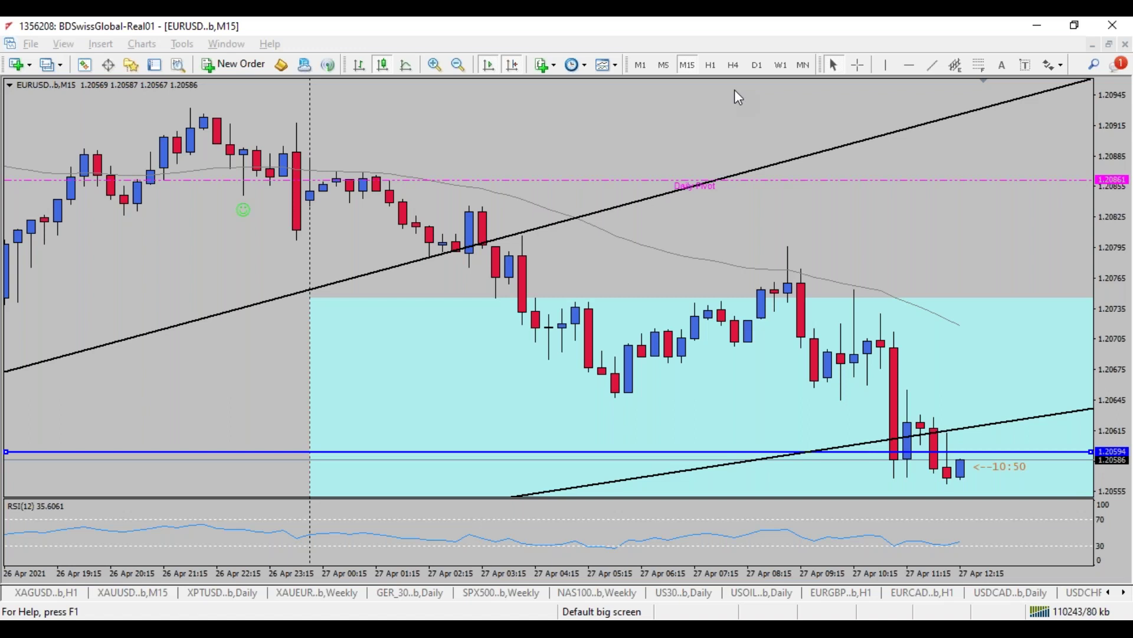
left_click(758, 65)
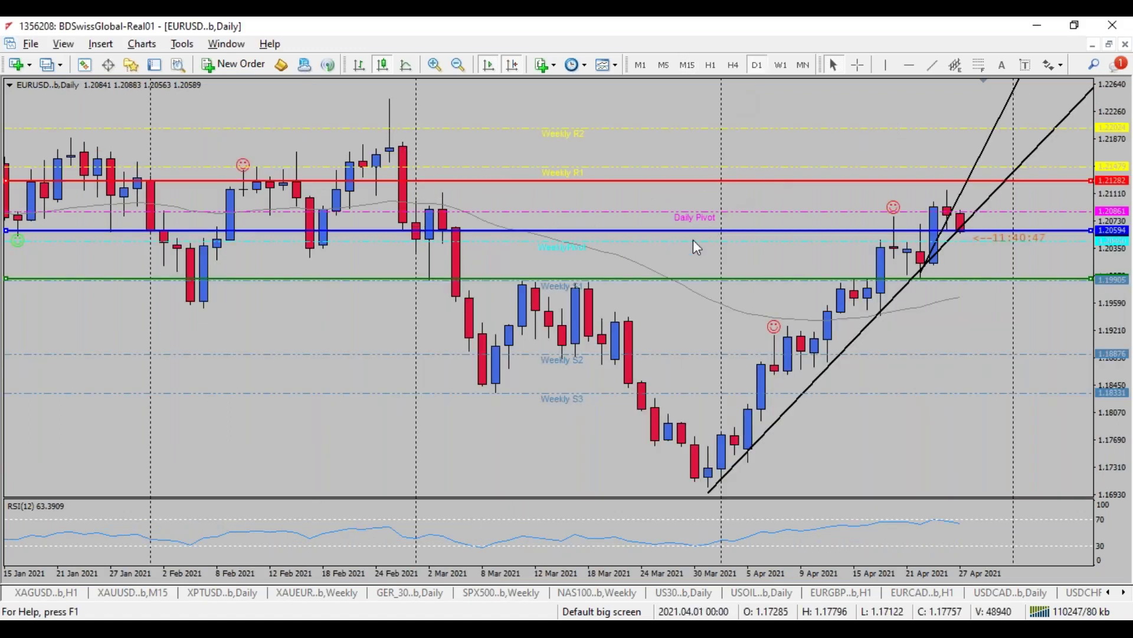
- Switch to the VIX weekly chart on TradingView in the browser and dismiss the advertisement and the free-trial offer
left_click(461, 561)
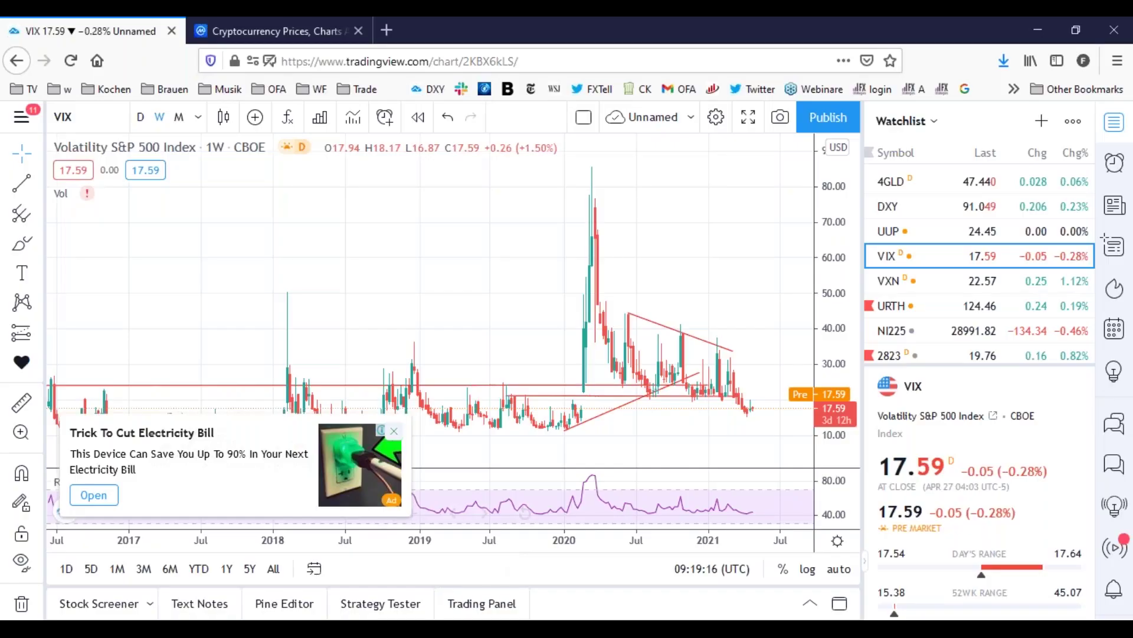
key("alt+Tab")
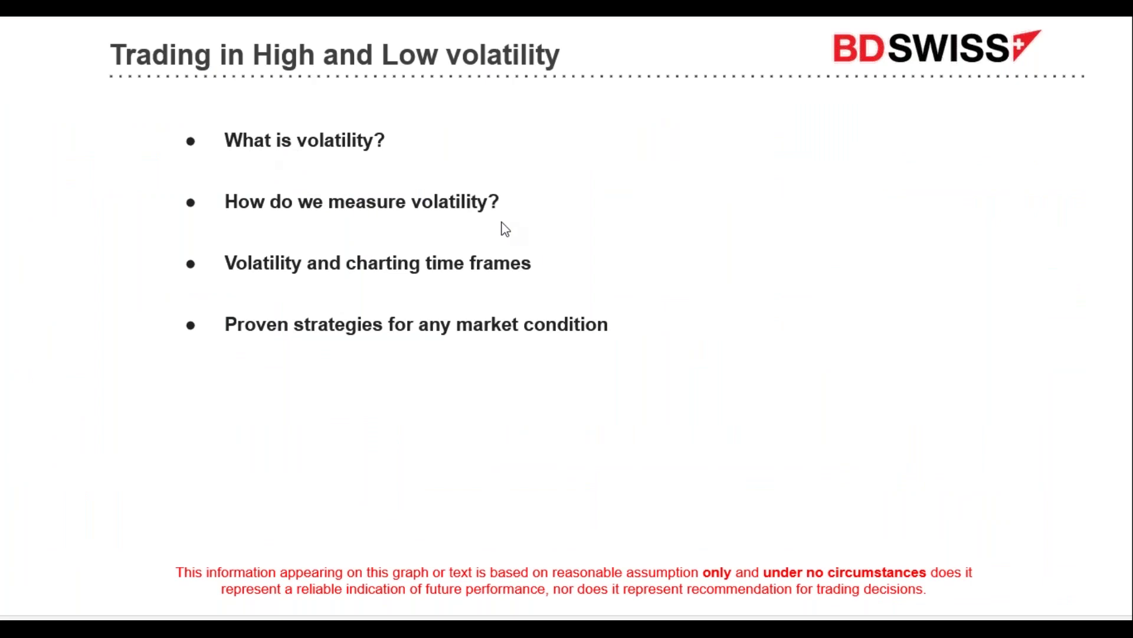
key("alt+Tab")
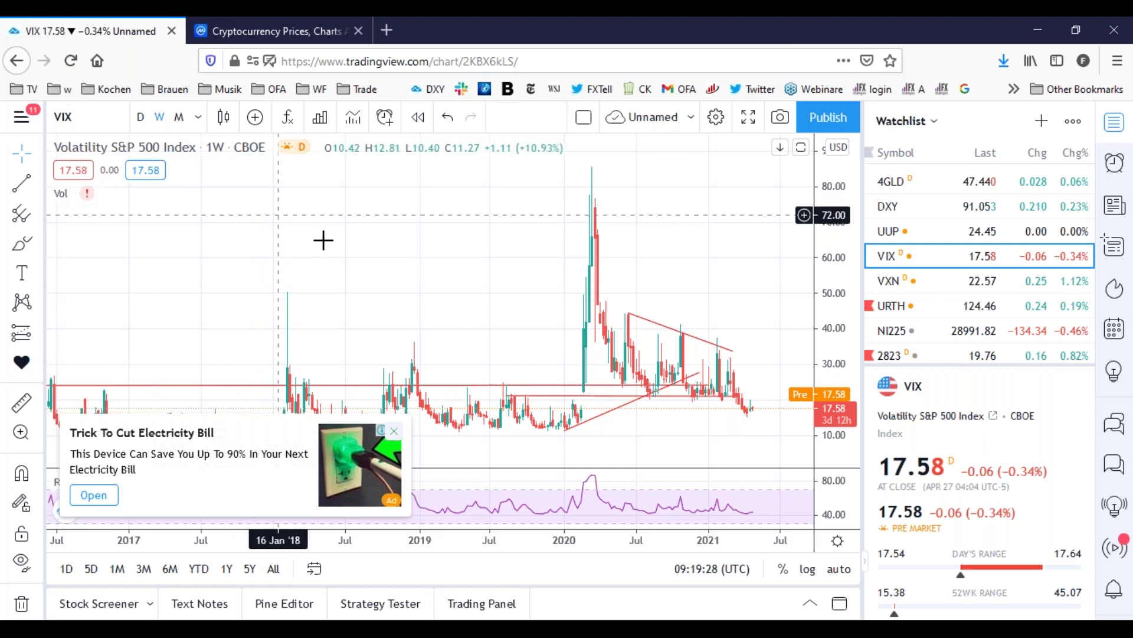
left_click(392, 434)
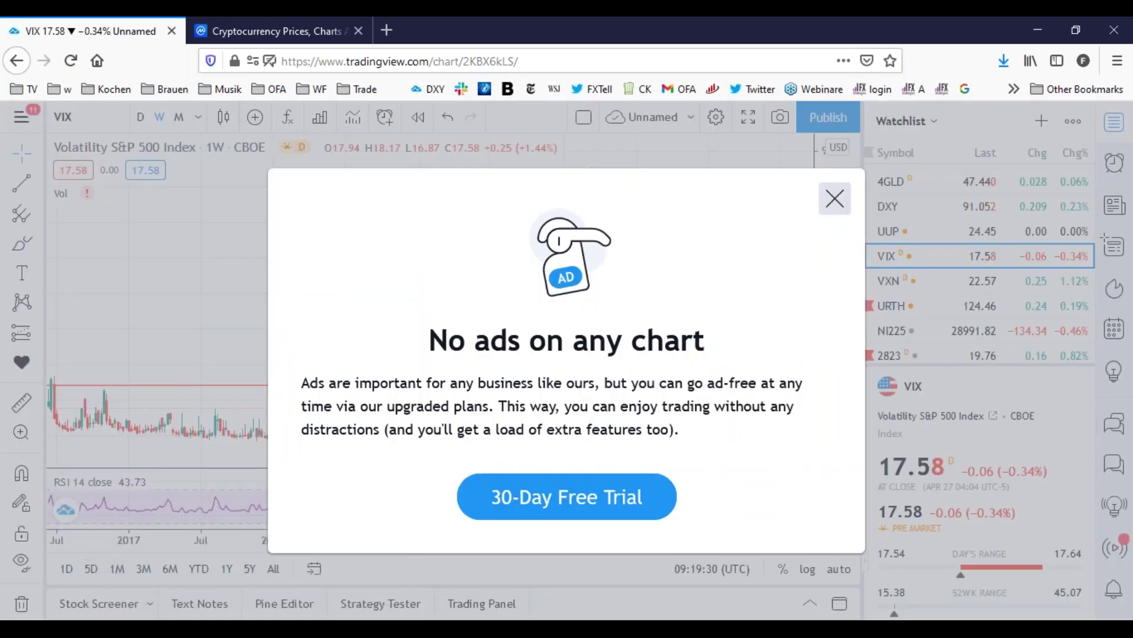
left_click(835, 197)
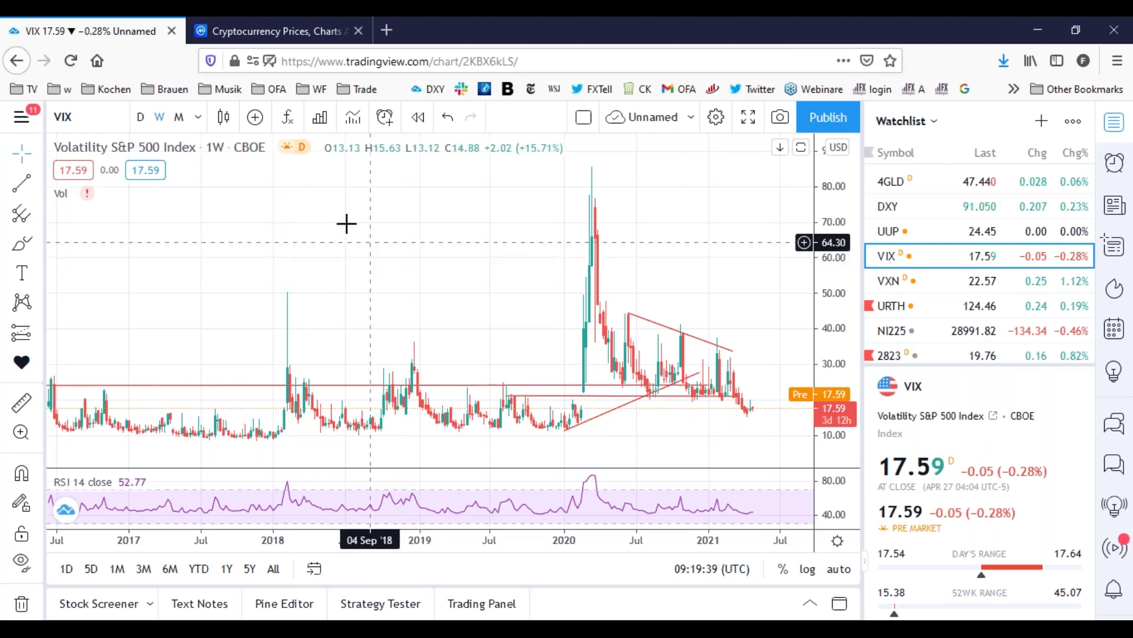
- Return to MetaTrader and display the USOIL chart on the weekly time frame
key("alt+Tab")
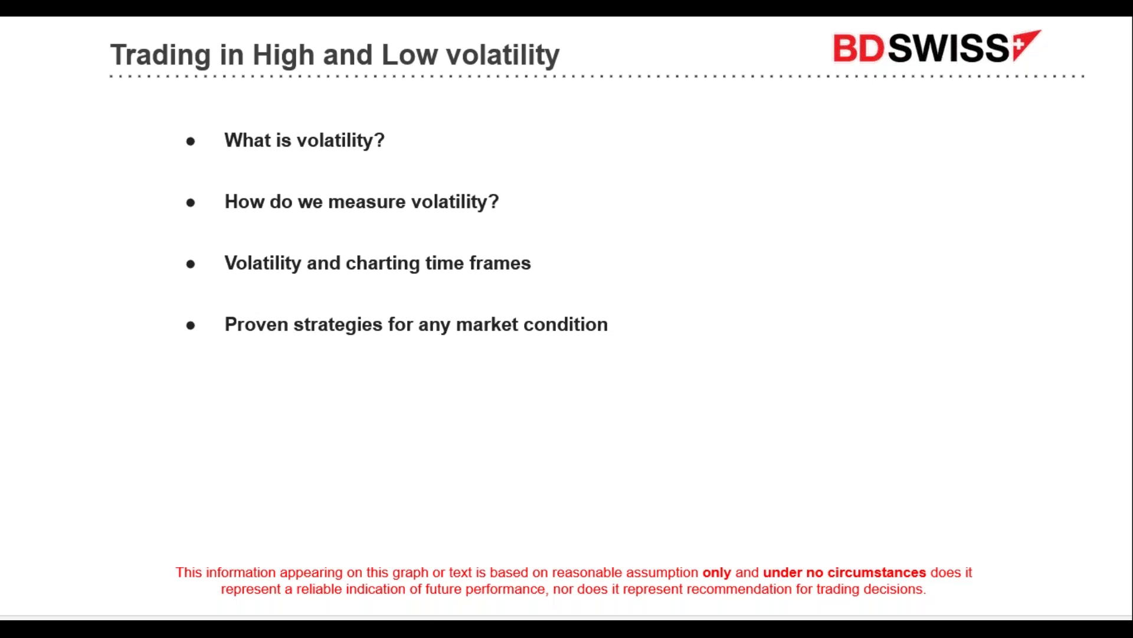
key("alt+Tab")
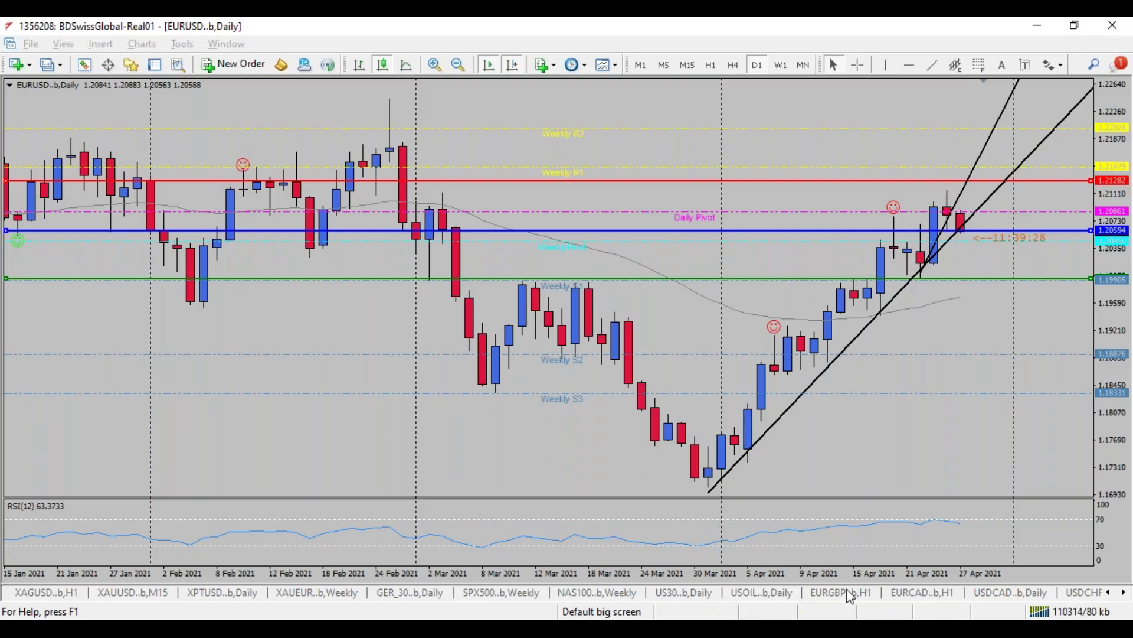
left_click(767, 593)
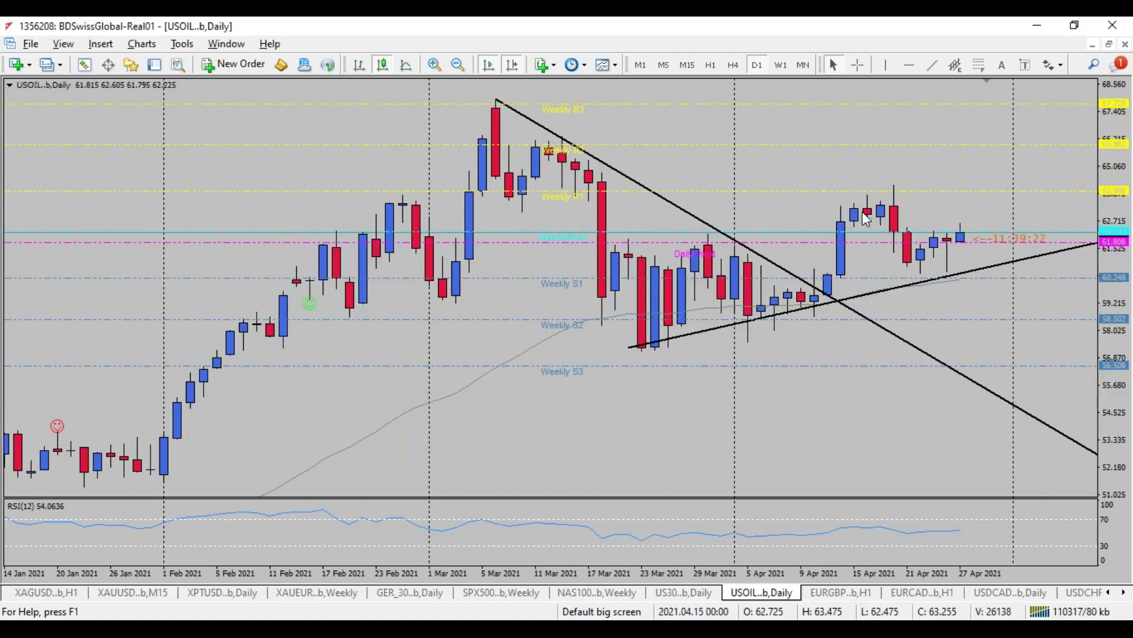
left_click(779, 64)
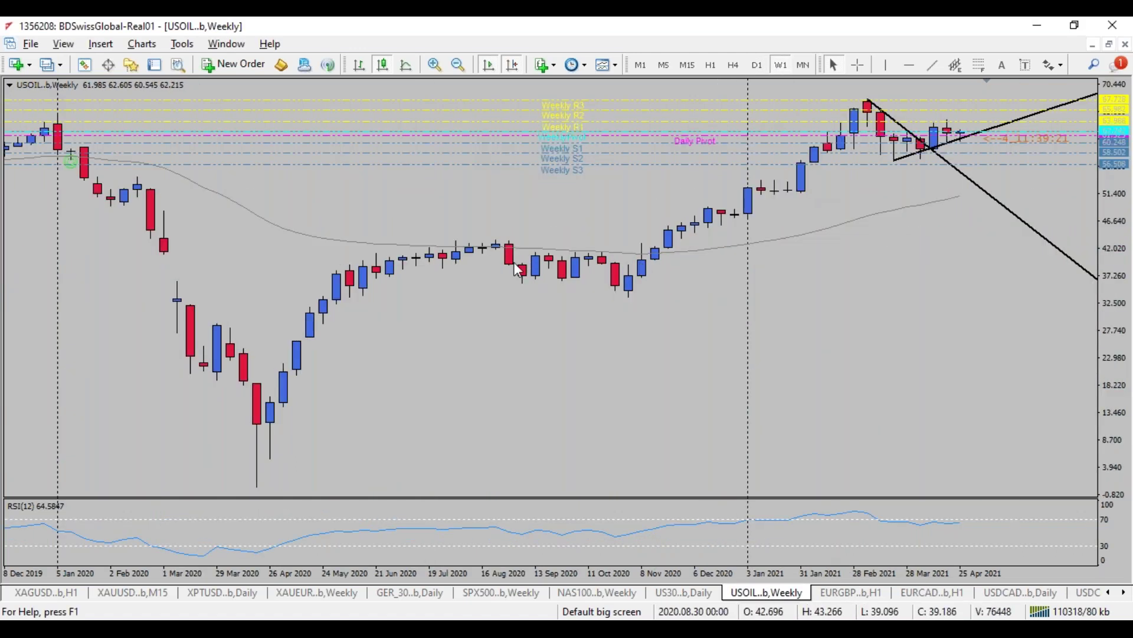
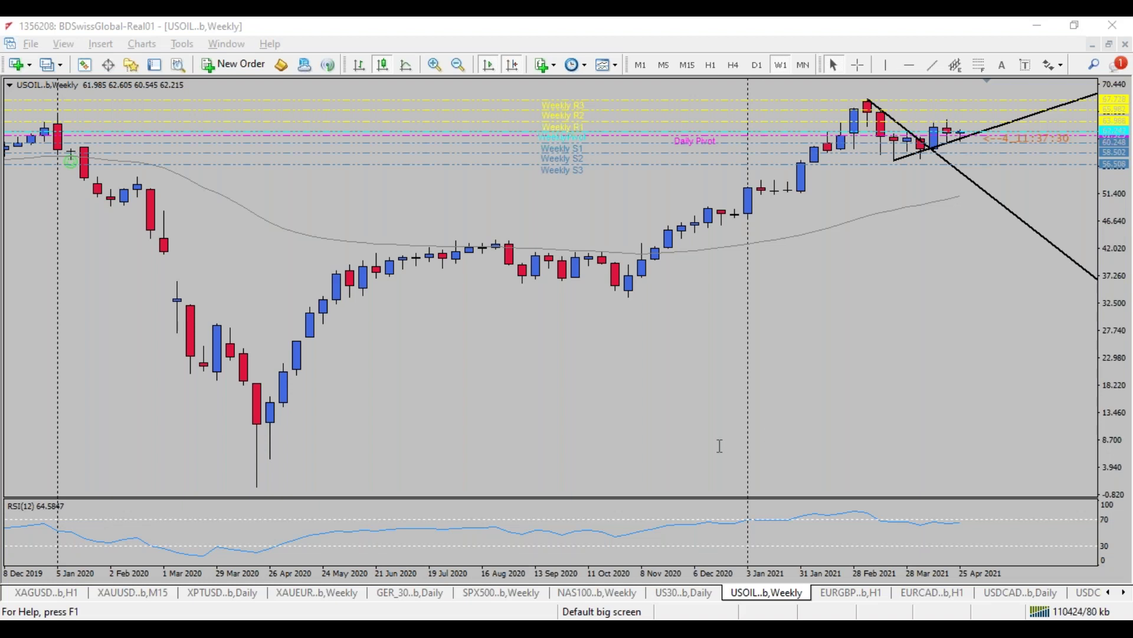
- Switch to the browser window with the "Trading in High and Low volatility" slide
mouse_move(373, 631)
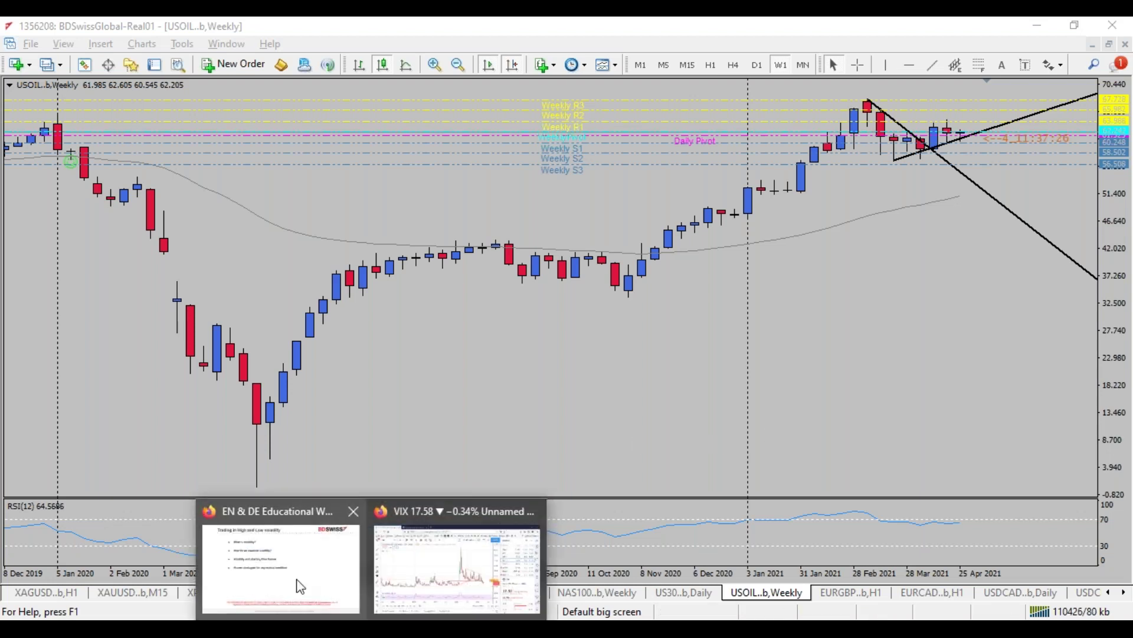
left_click(301, 591)
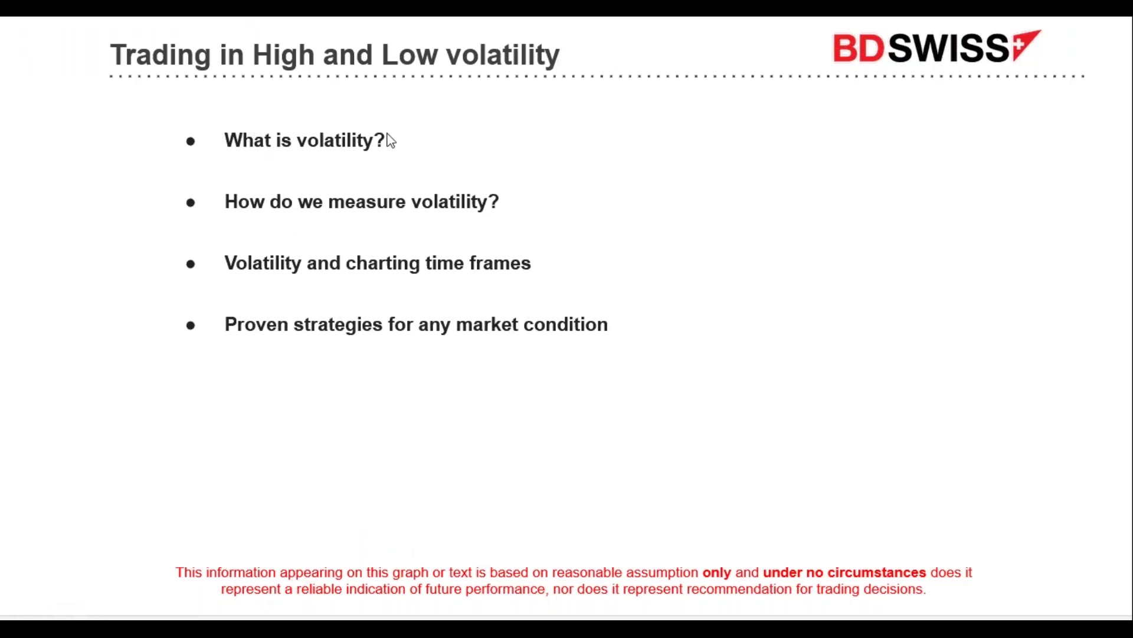